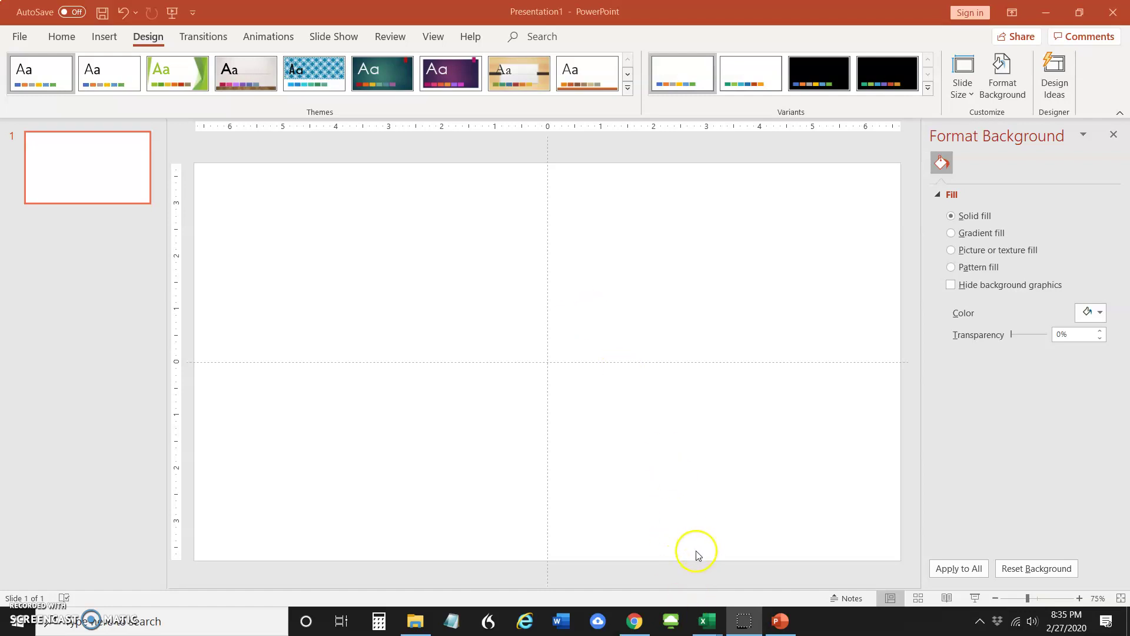
# Check the KDP calculator's cover layout for a 6 x 9, 100-page book: 12.48 x 9.25
pyautogui.moveTo(709, 630)
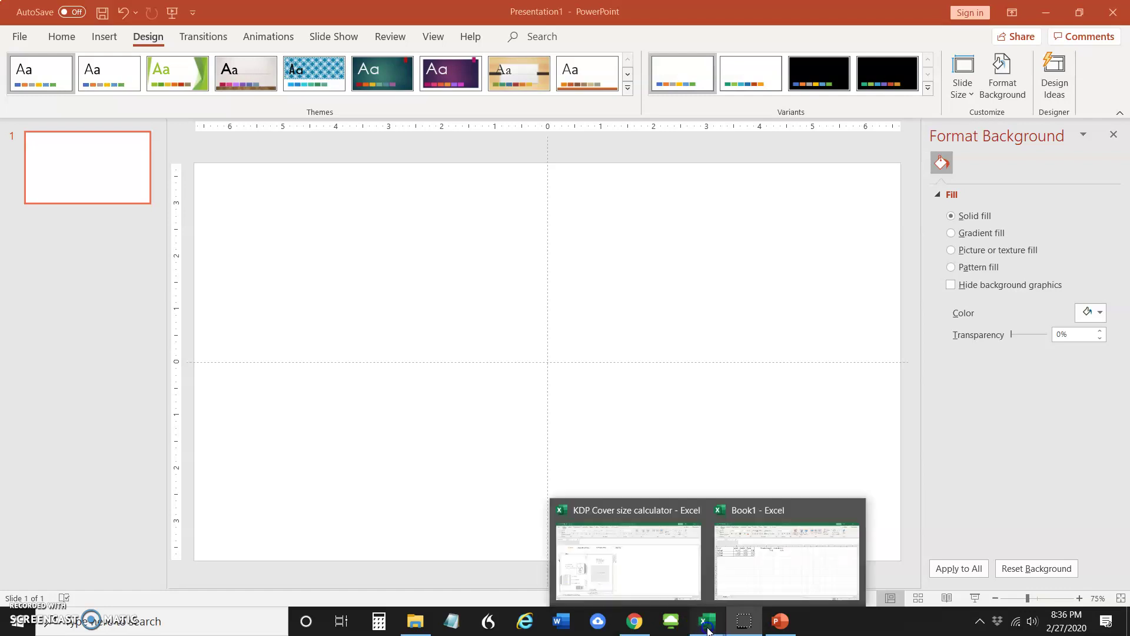
pyautogui.click(653, 592)
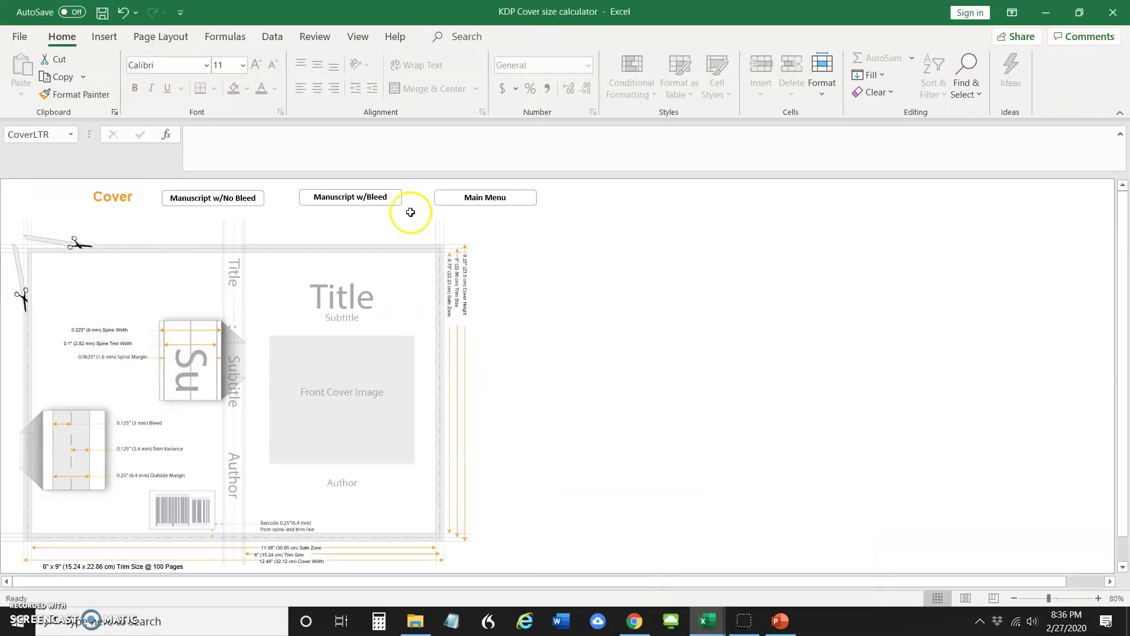
pyautogui.click(499, 202)
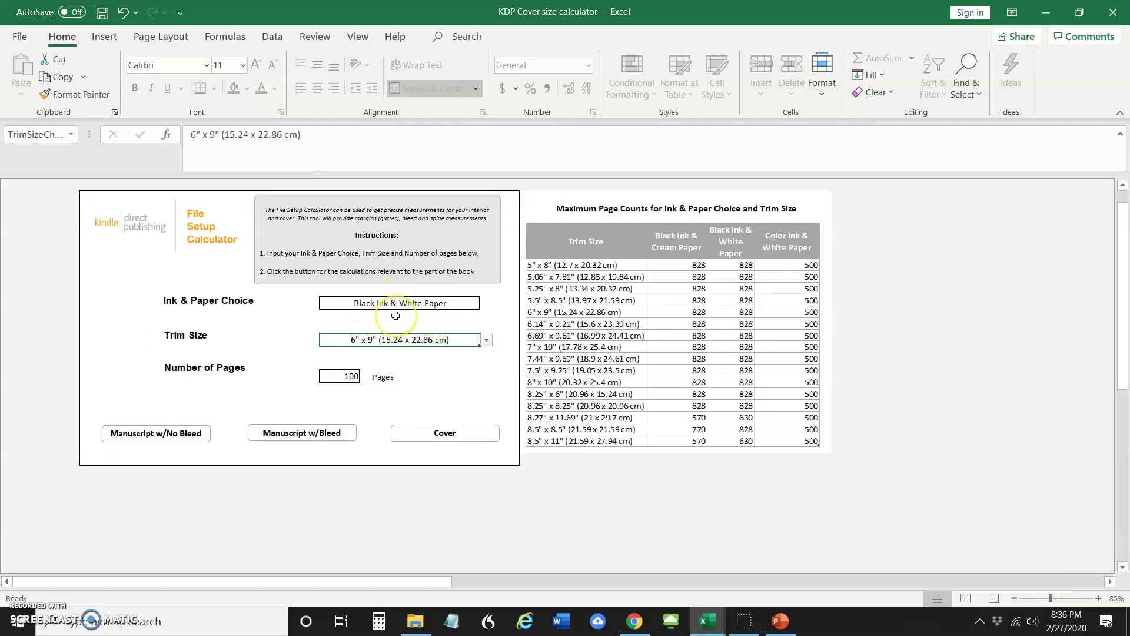
pyautogui.moveTo(396, 316); pyautogui.dragTo(429, 354)
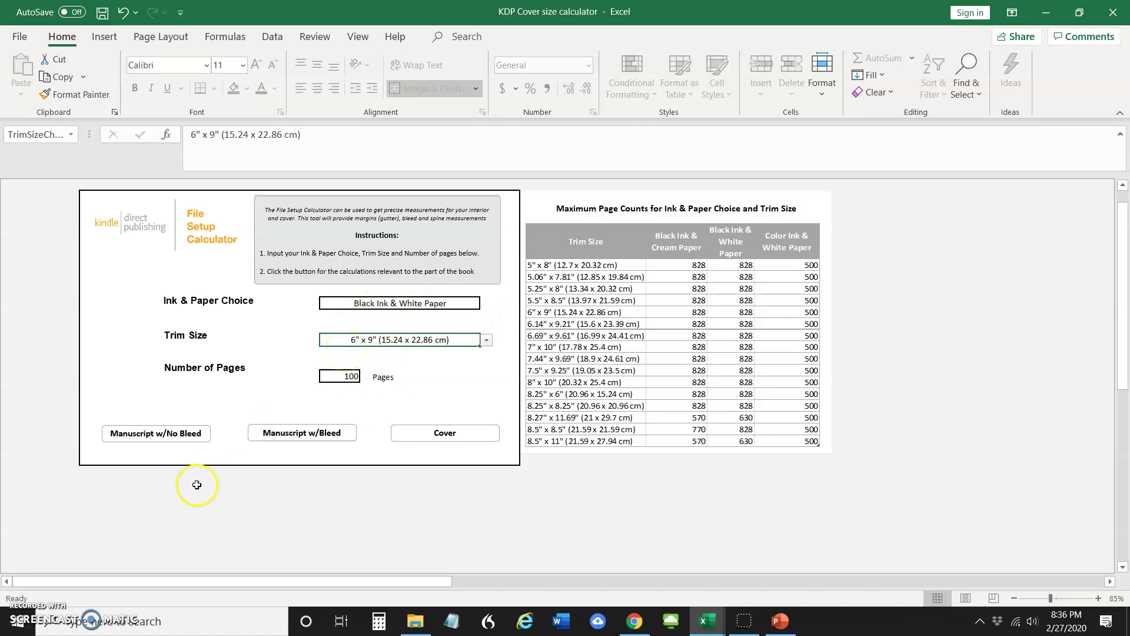
pyautogui.click(421, 435)
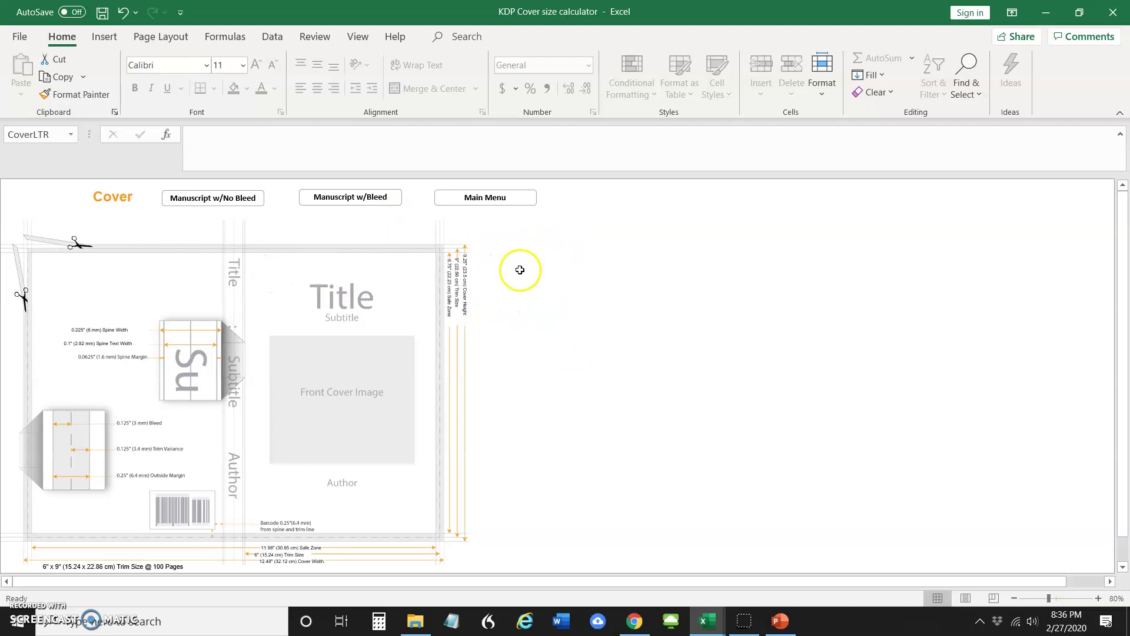
pyautogui.scroll(-1, 509, 283)
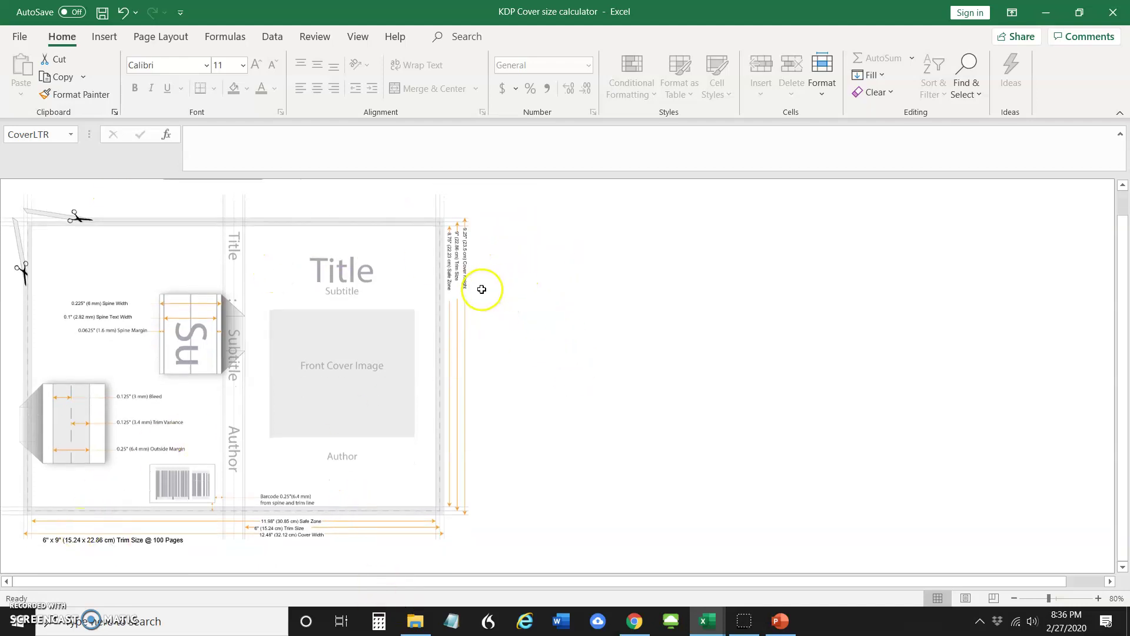
pyautogui.scroll(1, 481, 282)
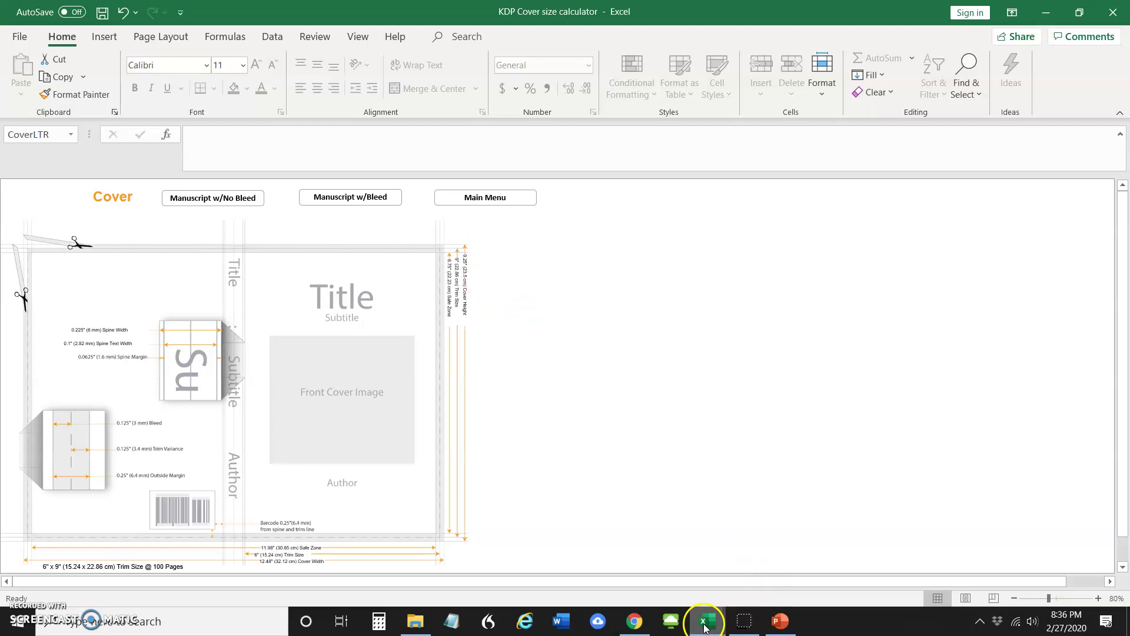
pyautogui.moveTo(705, 627)
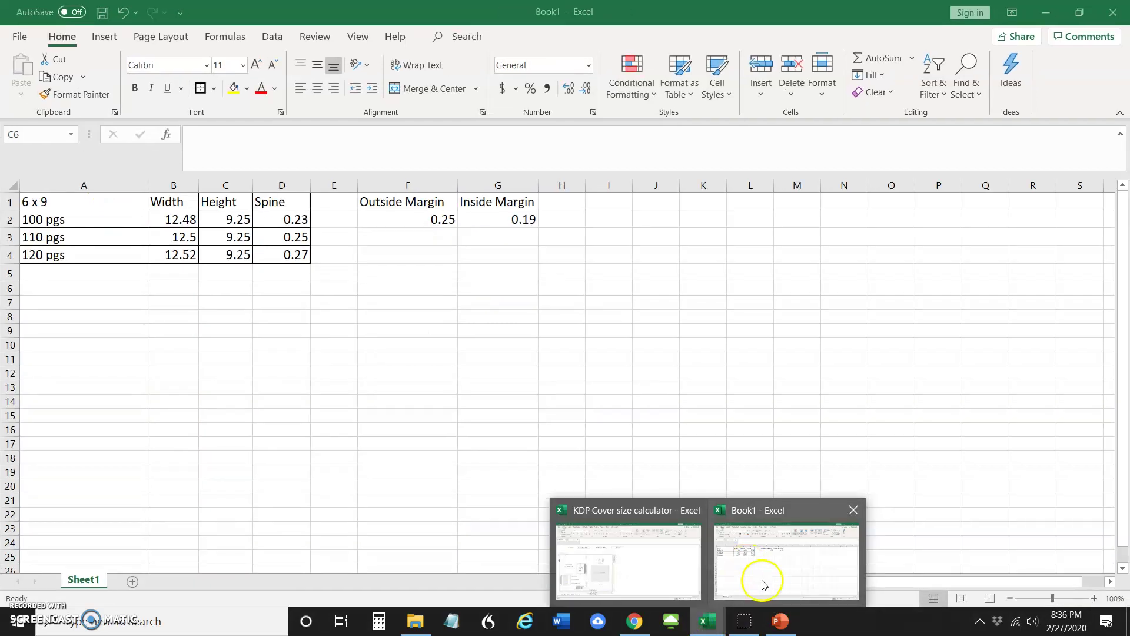
pyautogui.click(763, 585)
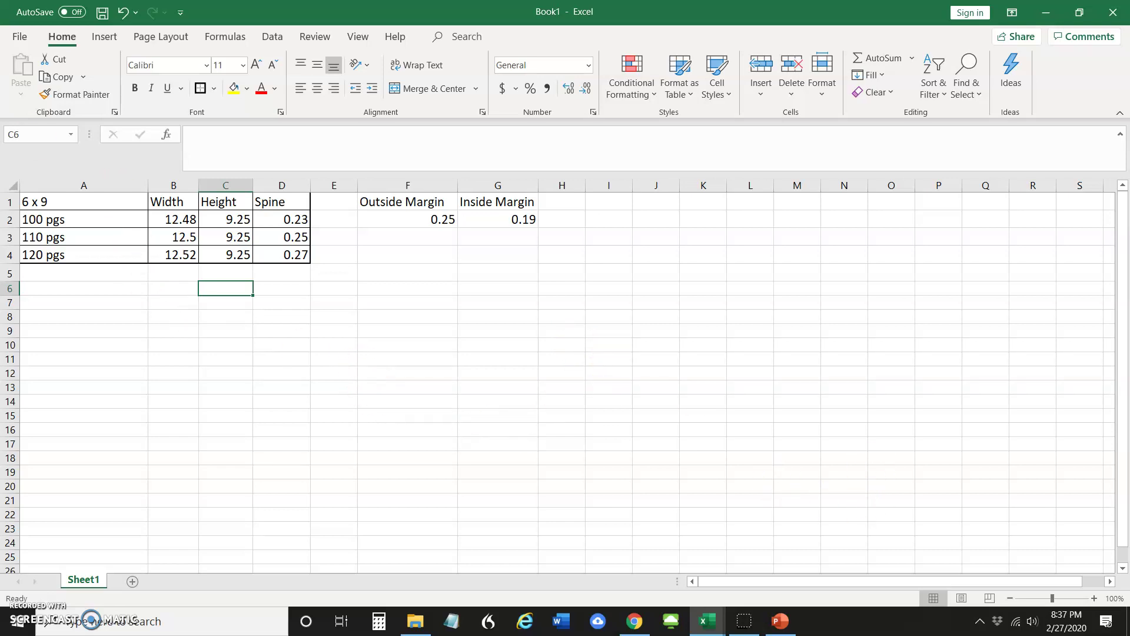
pyautogui.click(707, 621)
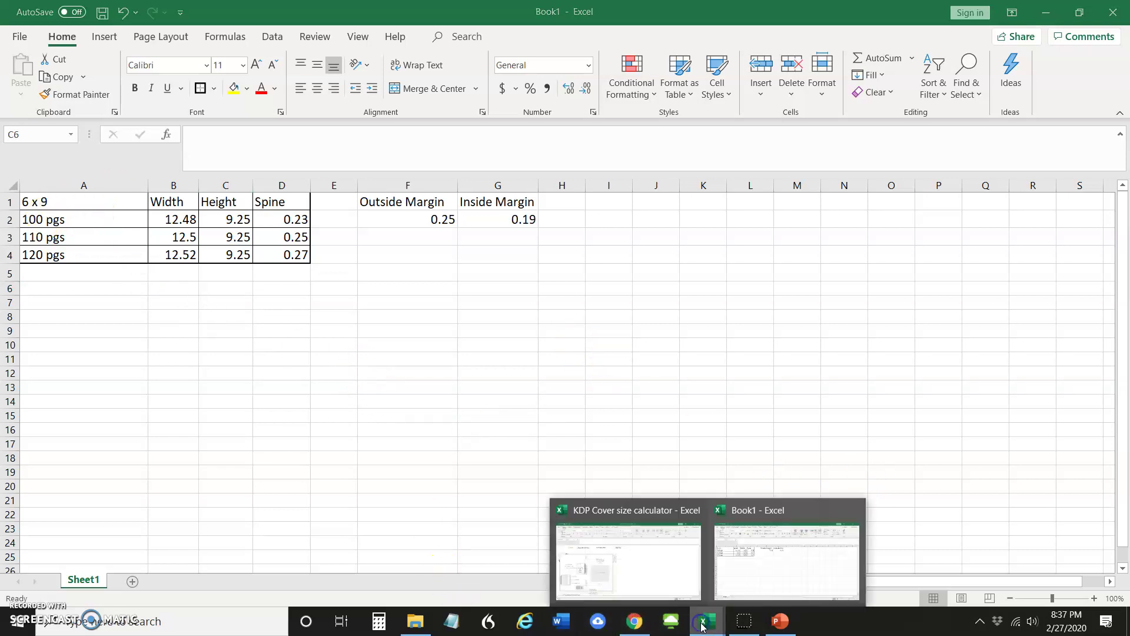
pyautogui.click(680, 581)
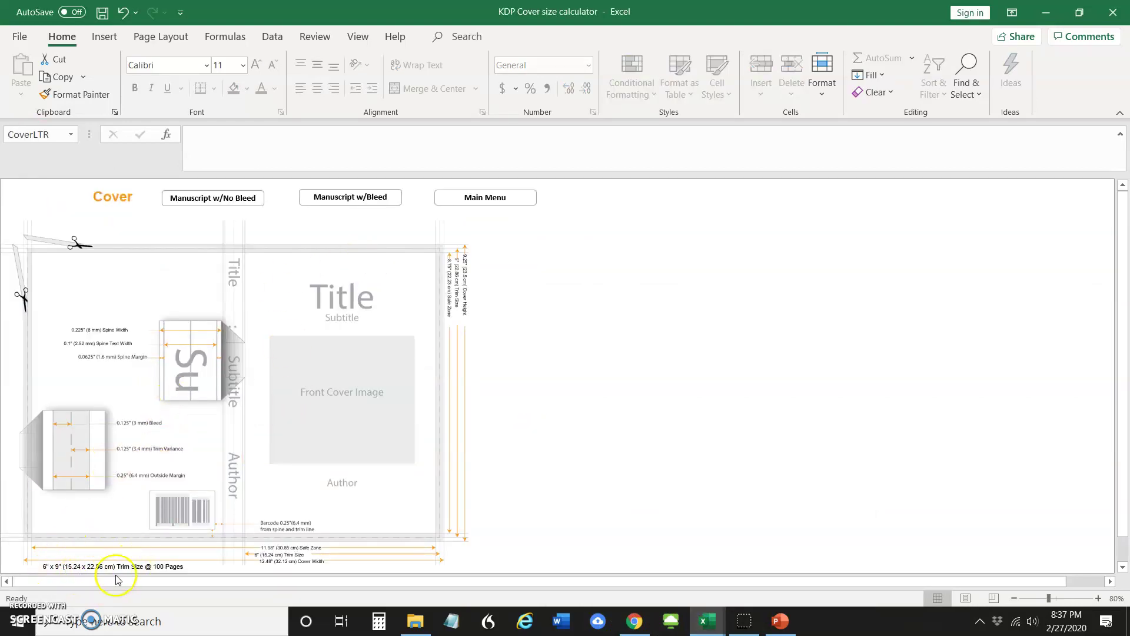
pyautogui.scroll(-1, 277, 554)
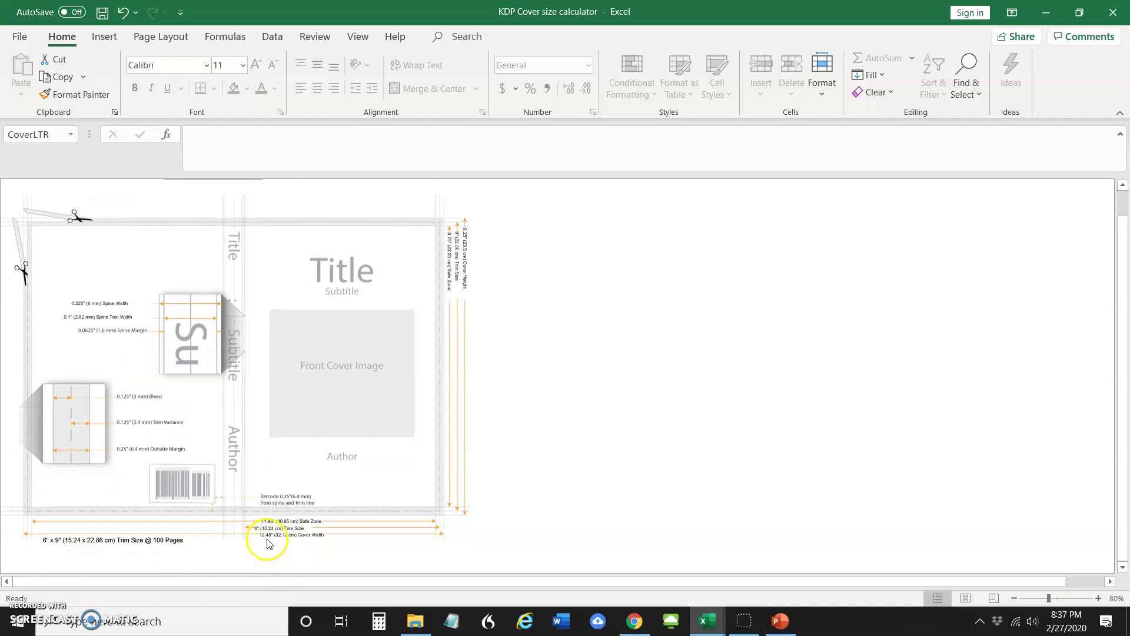
pyautogui.click(1098, 598)
pyautogui.click(1098, 598)
pyautogui.click(1098, 598)
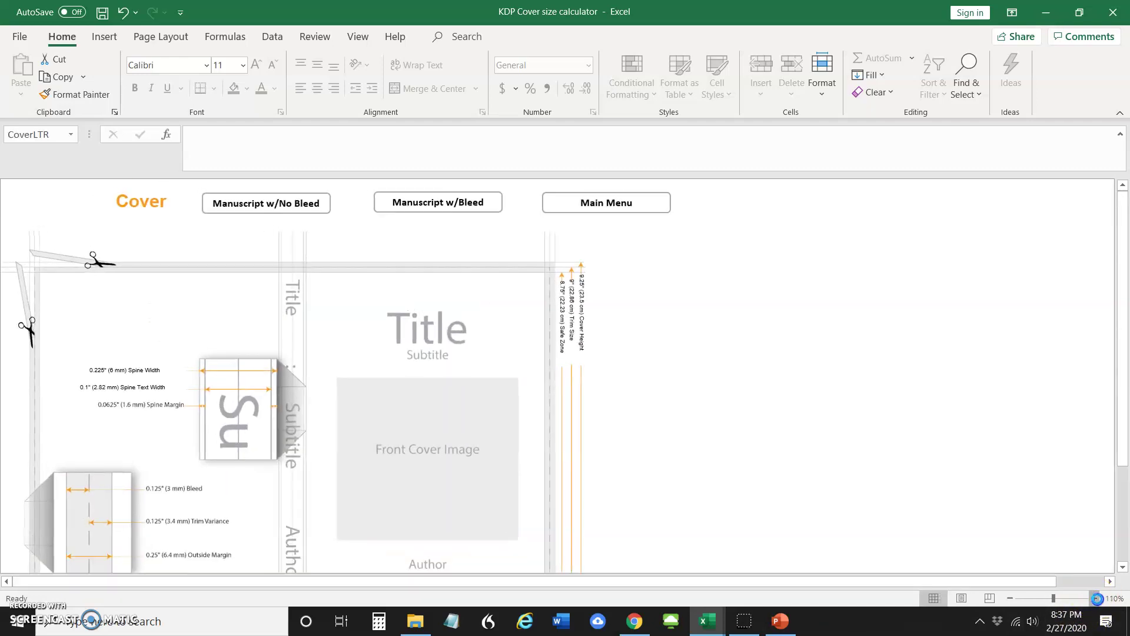
pyautogui.scroll(-6, 661, 330)
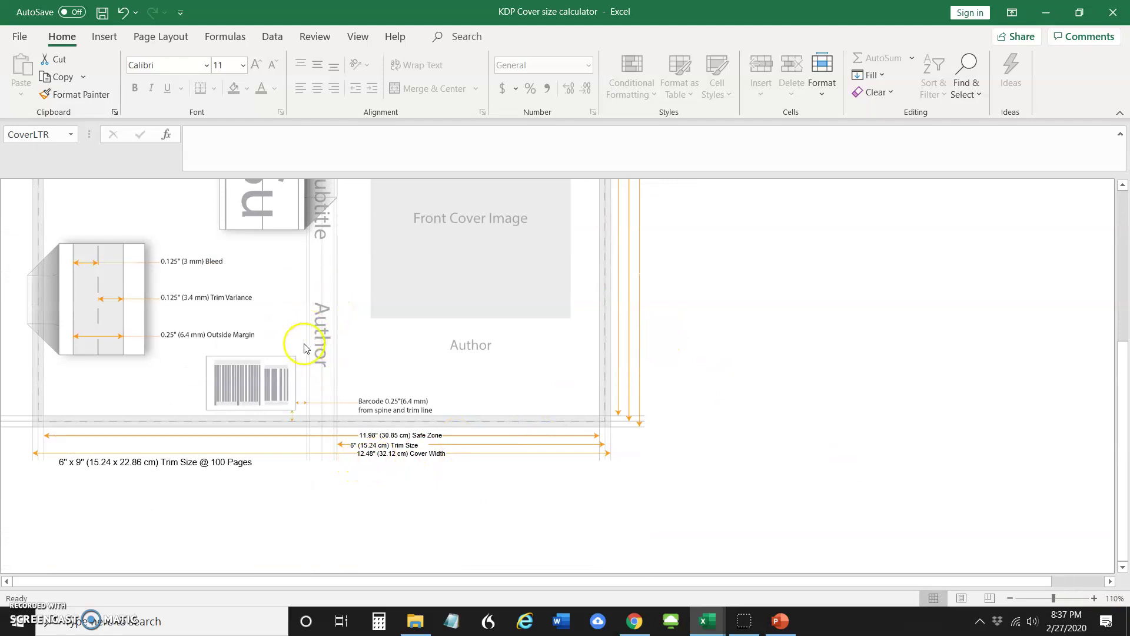
pyautogui.scroll(6, 306, 312)
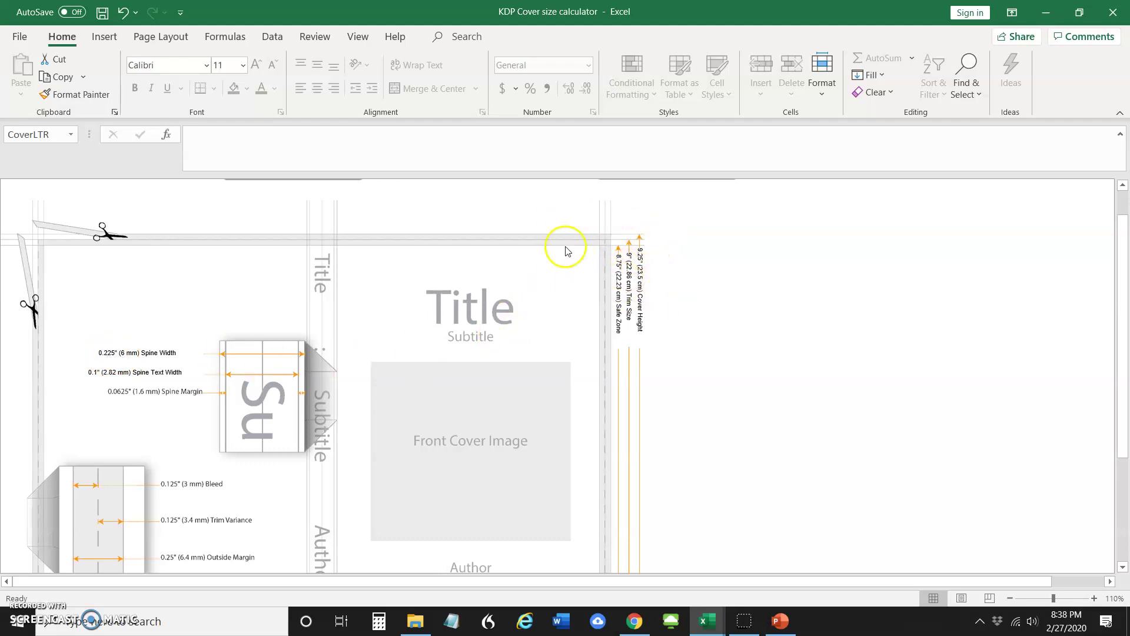
pyautogui.scroll(-2, 330, 435)
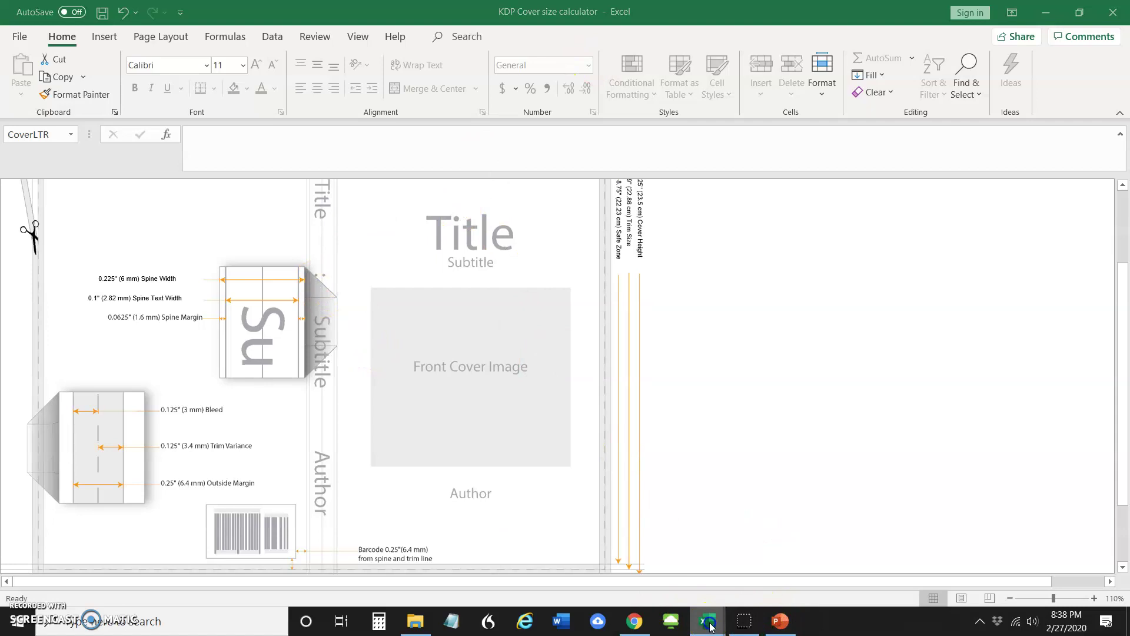
pyautogui.moveTo(711, 626)
pyautogui.click(749, 569)
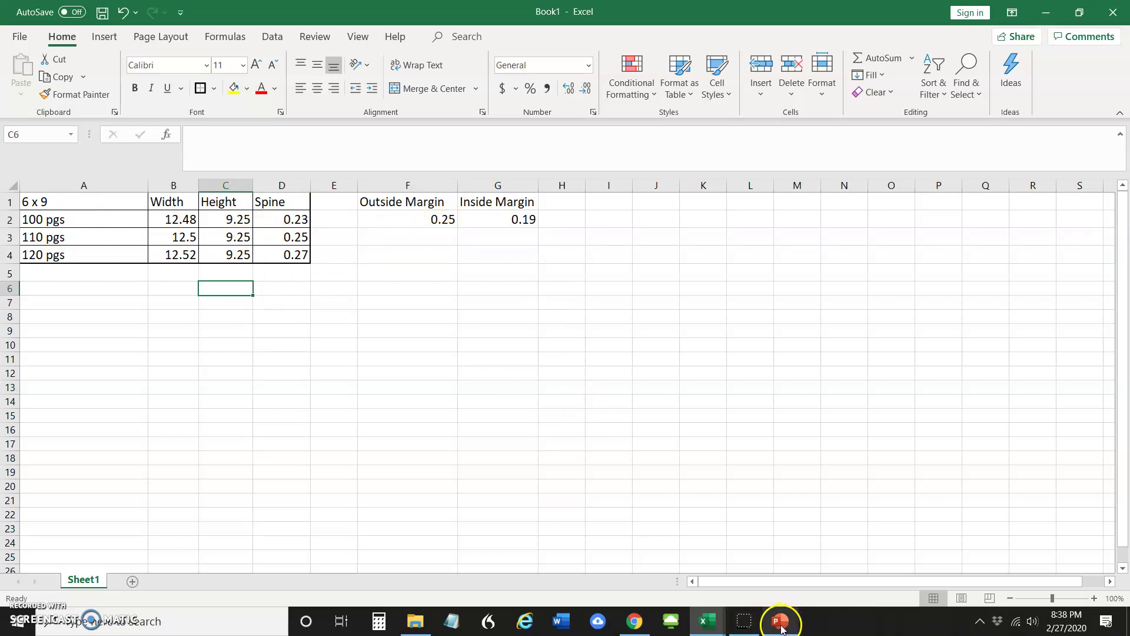
pyautogui.moveTo(782, 628)
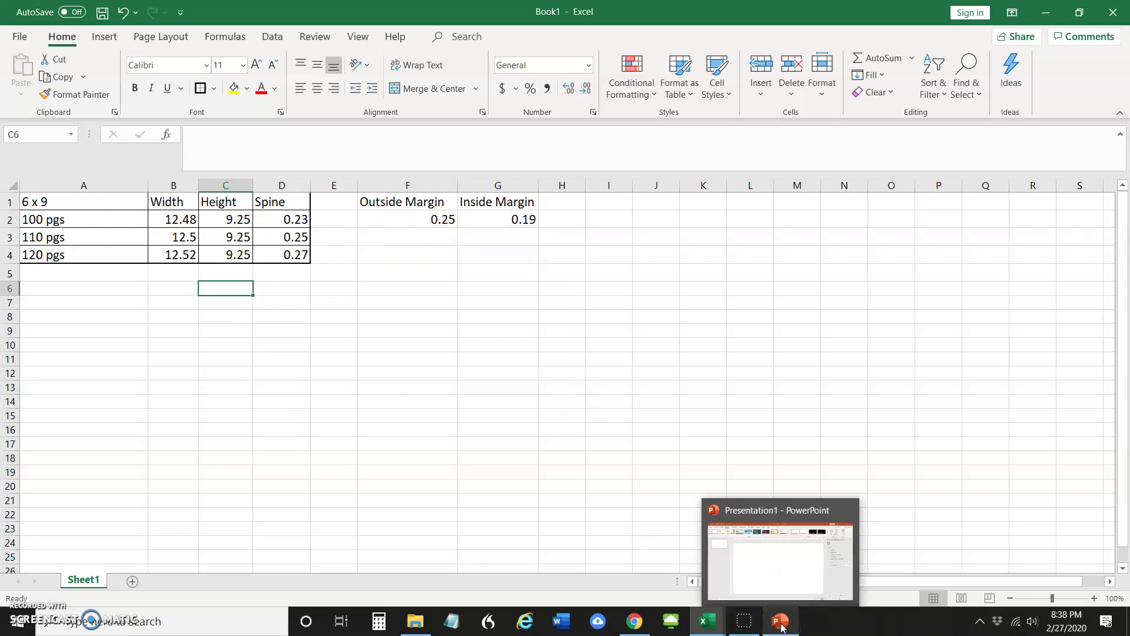
pyautogui.click(783, 580)
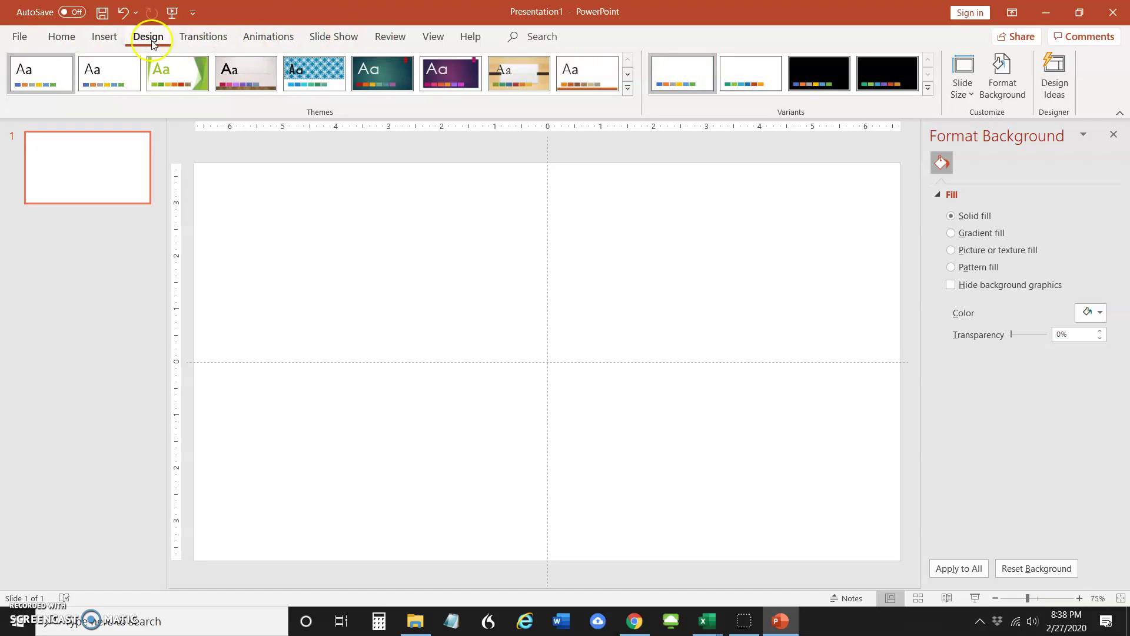
# Set a custom slide size of 12.48 in by 9.25 in, maximizing content
pyautogui.click(970, 87)
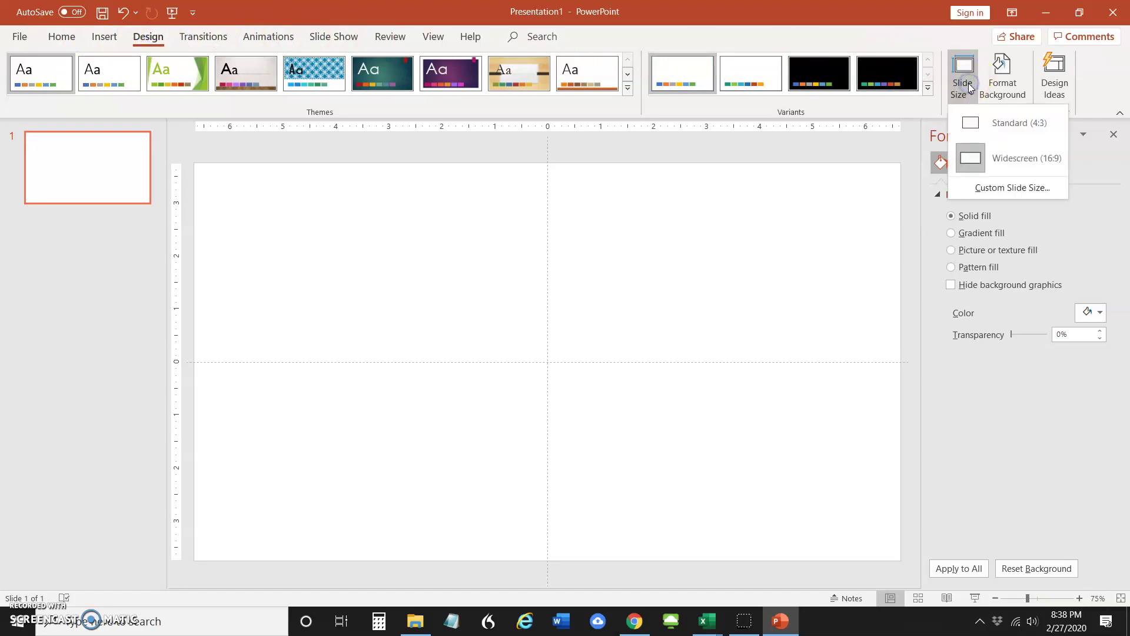
pyautogui.click(980, 189)
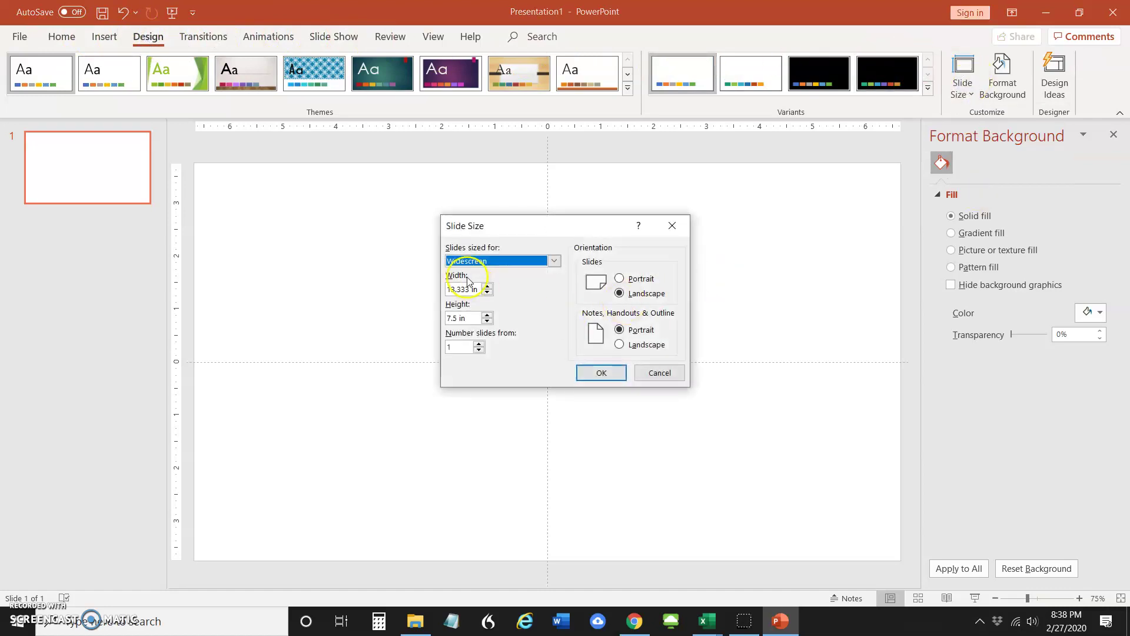
pyautogui.click(448, 290)
pyautogui.write('12.48')
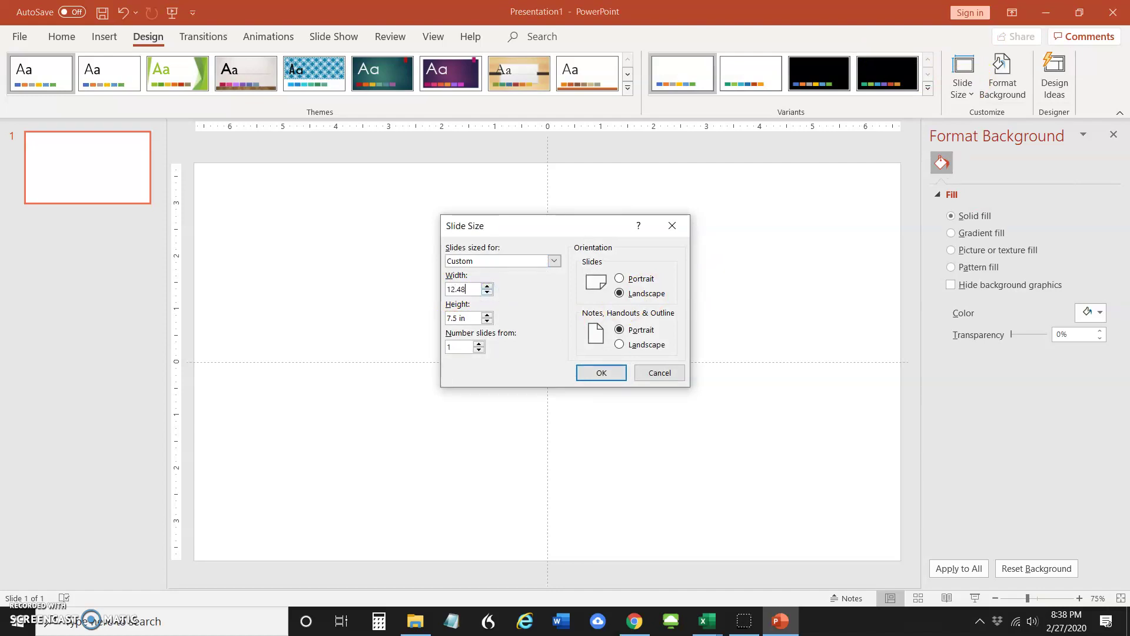
pyautogui.click(462, 316)
pyautogui.moveTo(465, 319); pyautogui.dragTo(477, 322)
pyautogui.write('9.25')
pyautogui.click(603, 375)
pyautogui.click(465, 317)
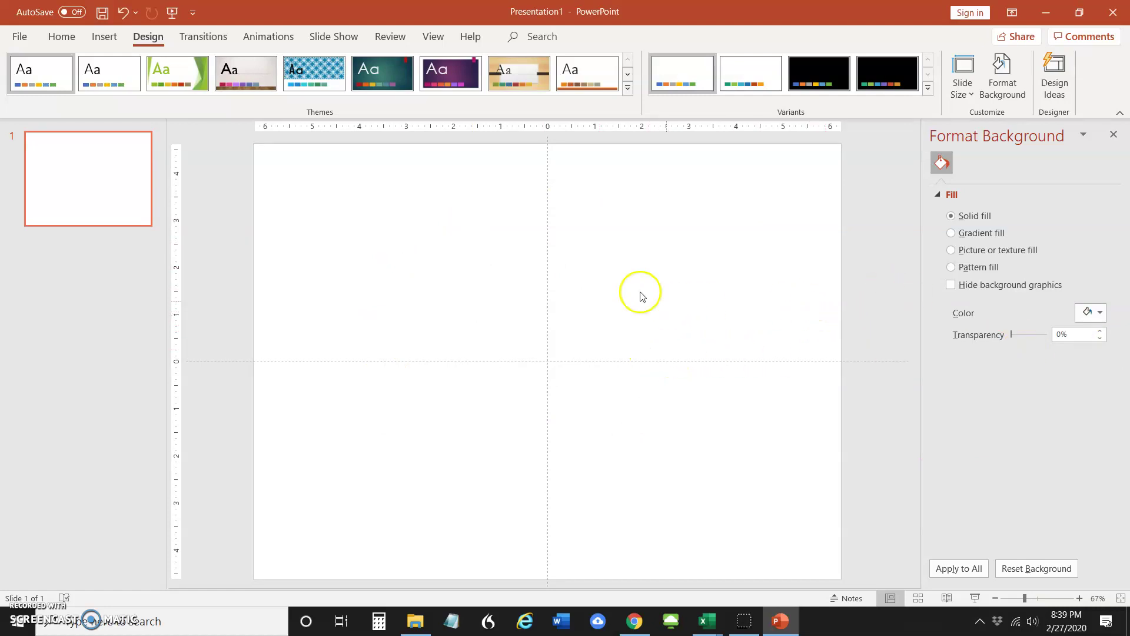
# Fill the slide background with the PatternPNG1 picture as a tiled texture
pyautogui.click(970, 250)
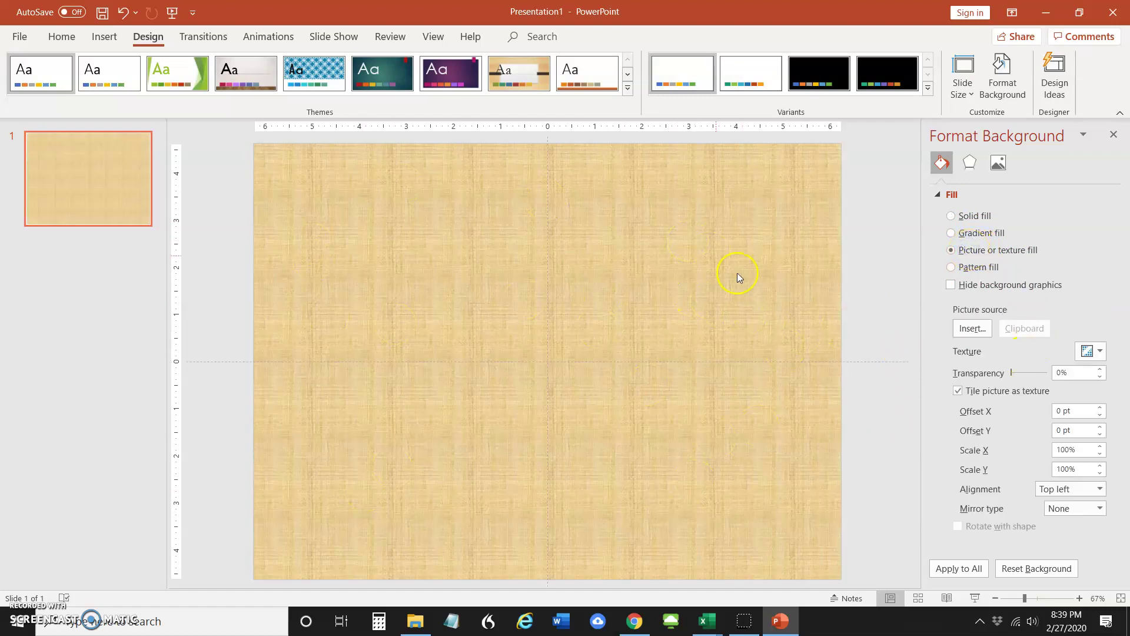
pyautogui.click(966, 331)
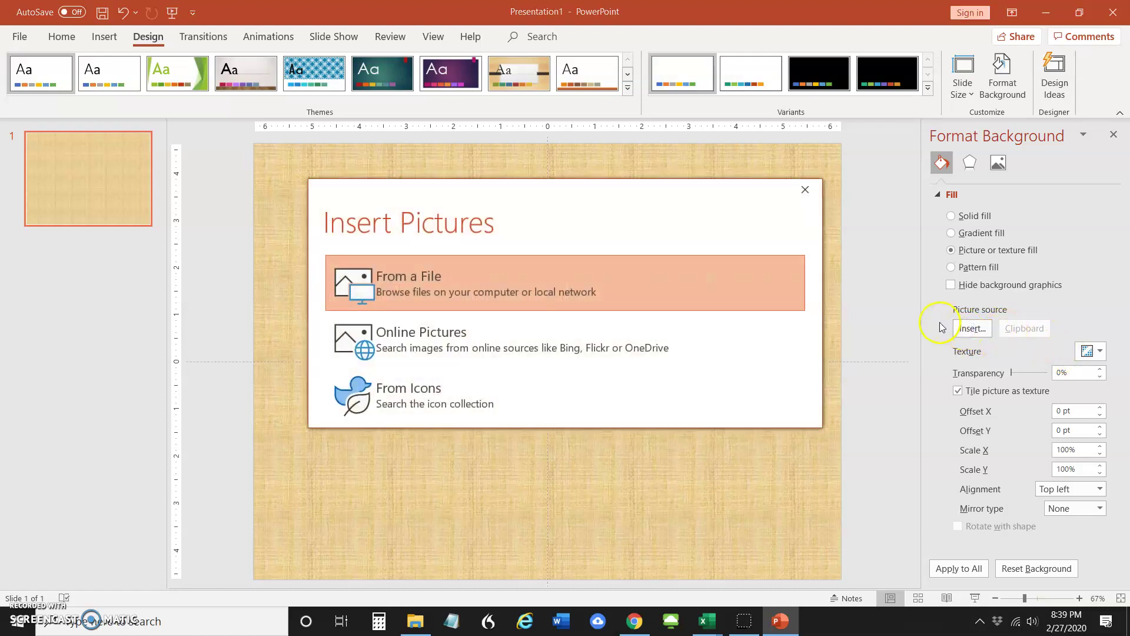
pyautogui.click(419, 276)
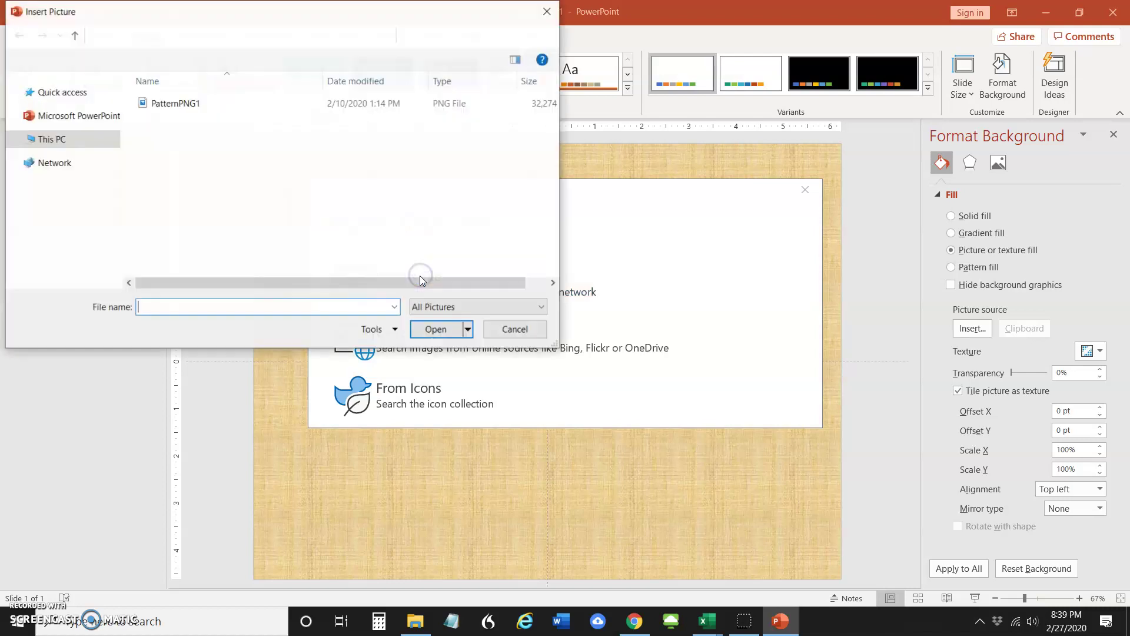
pyautogui.doubleClick(185, 103)
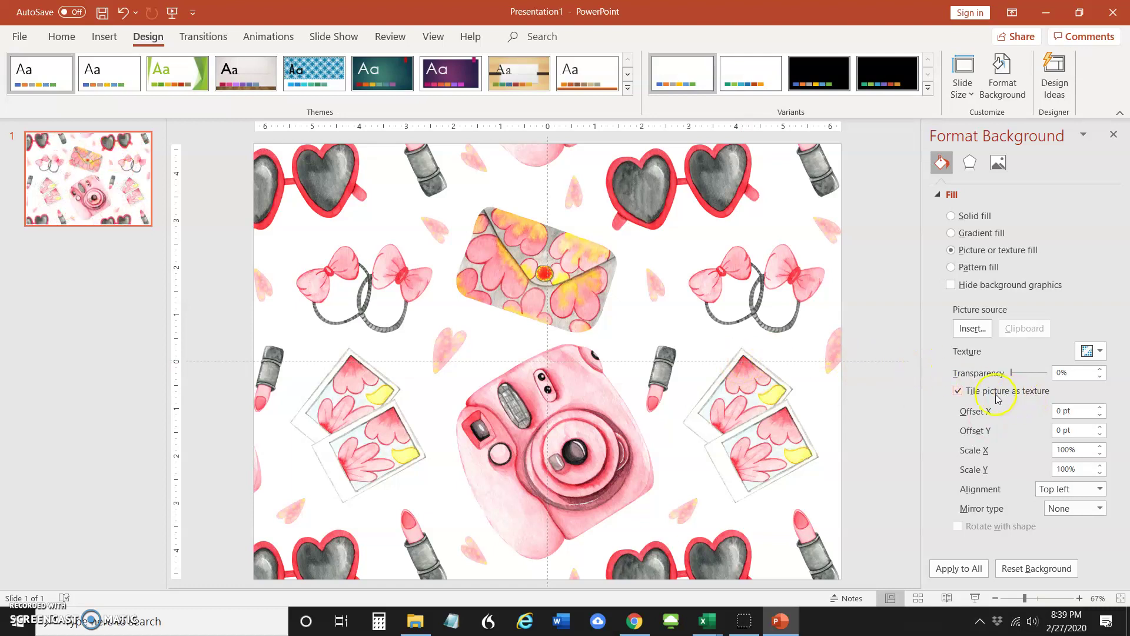
# Scale the tiled background texture to 50% for both Scale X and Scale Y
pyautogui.click(1077, 449)
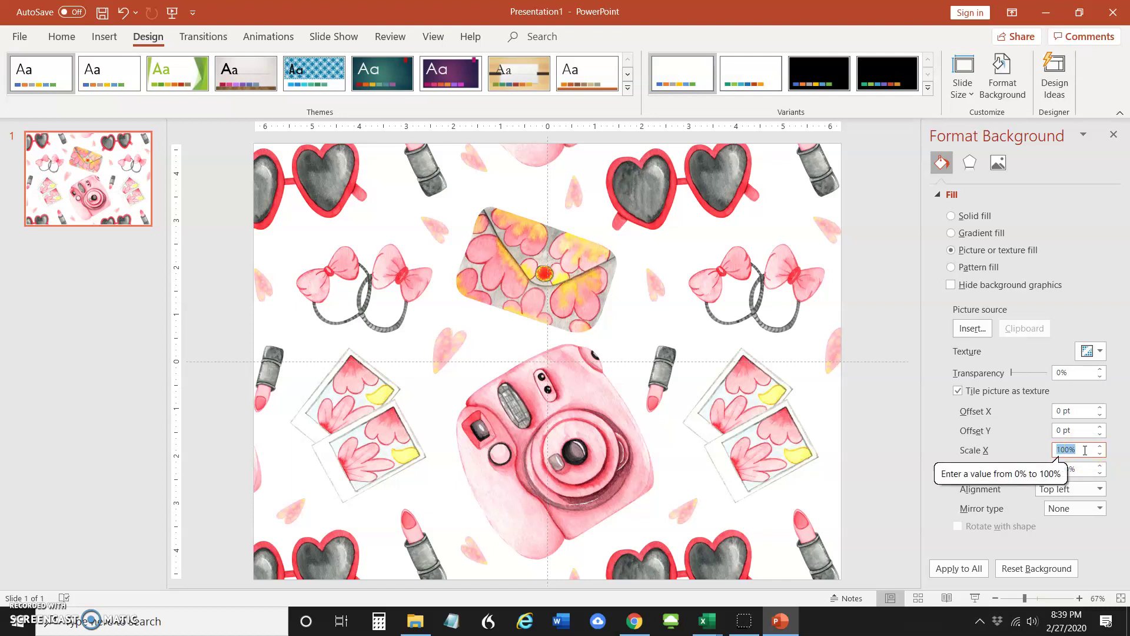
pyautogui.write('5')
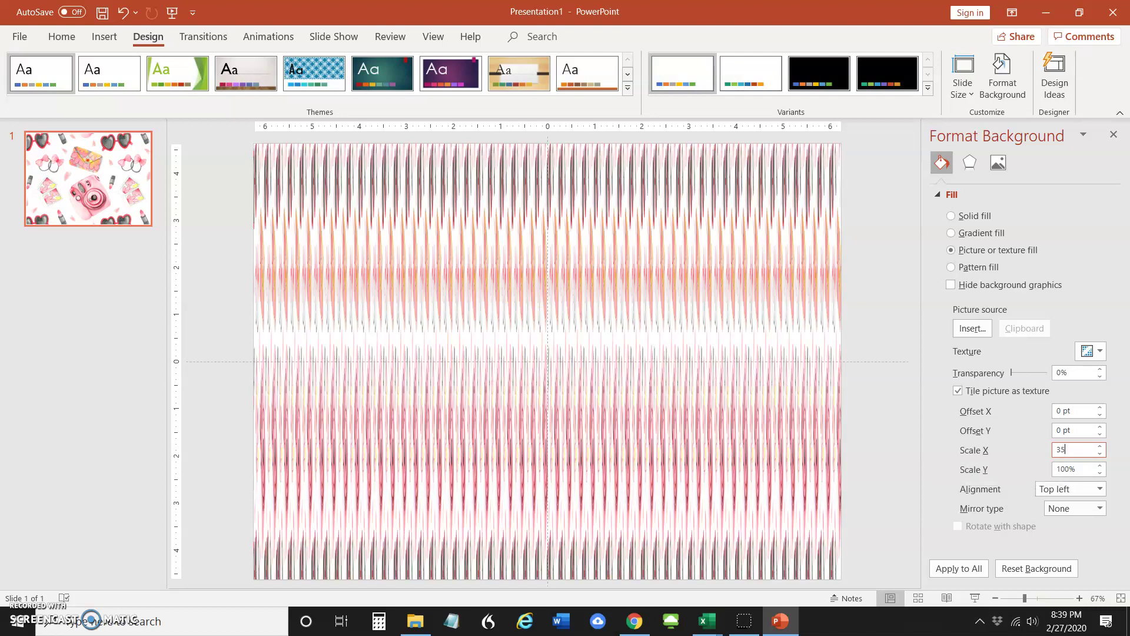
pyautogui.click(1080, 481)
pyautogui.click(1076, 470)
pyautogui.write('35')
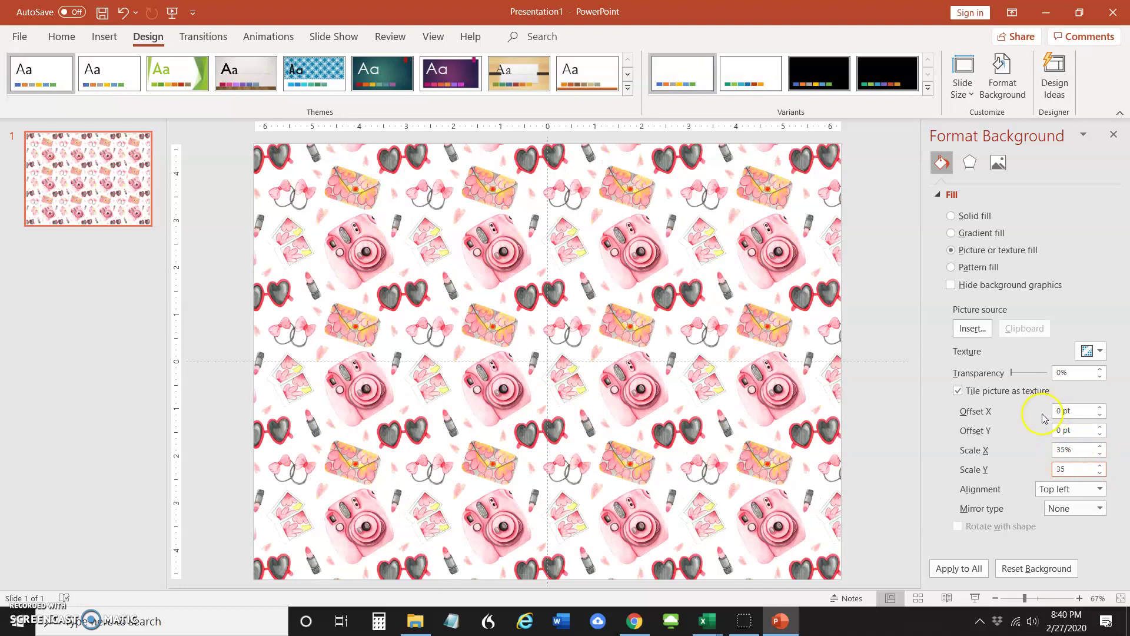
pyautogui.click(1066, 449)
pyautogui.write('50')
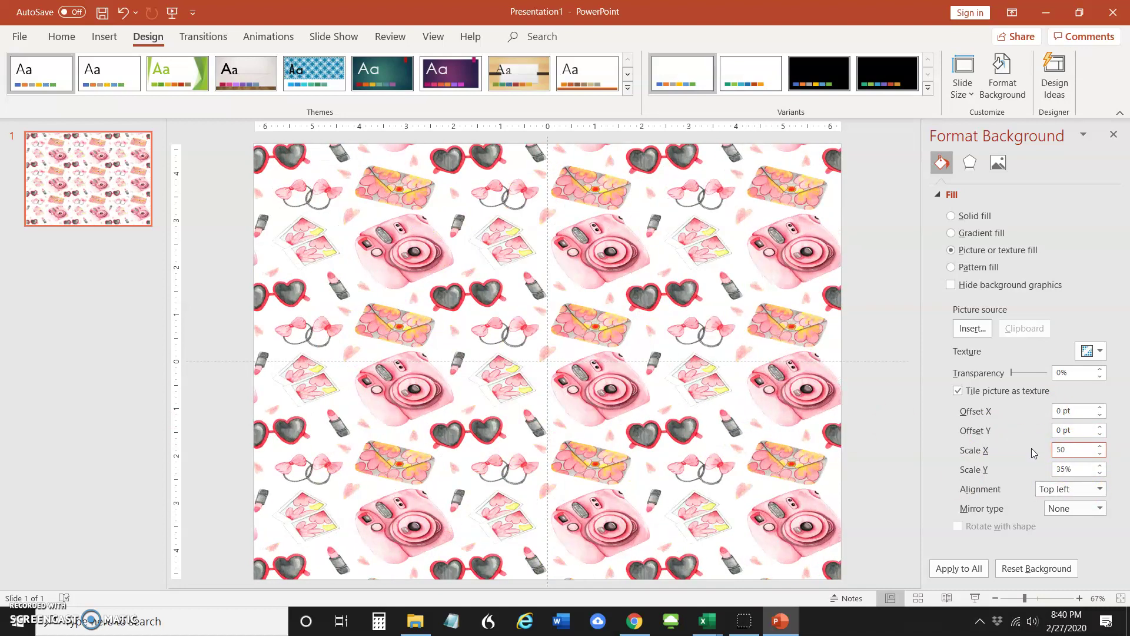
pyautogui.moveTo(1077, 468); pyautogui.dragTo(1044, 470)
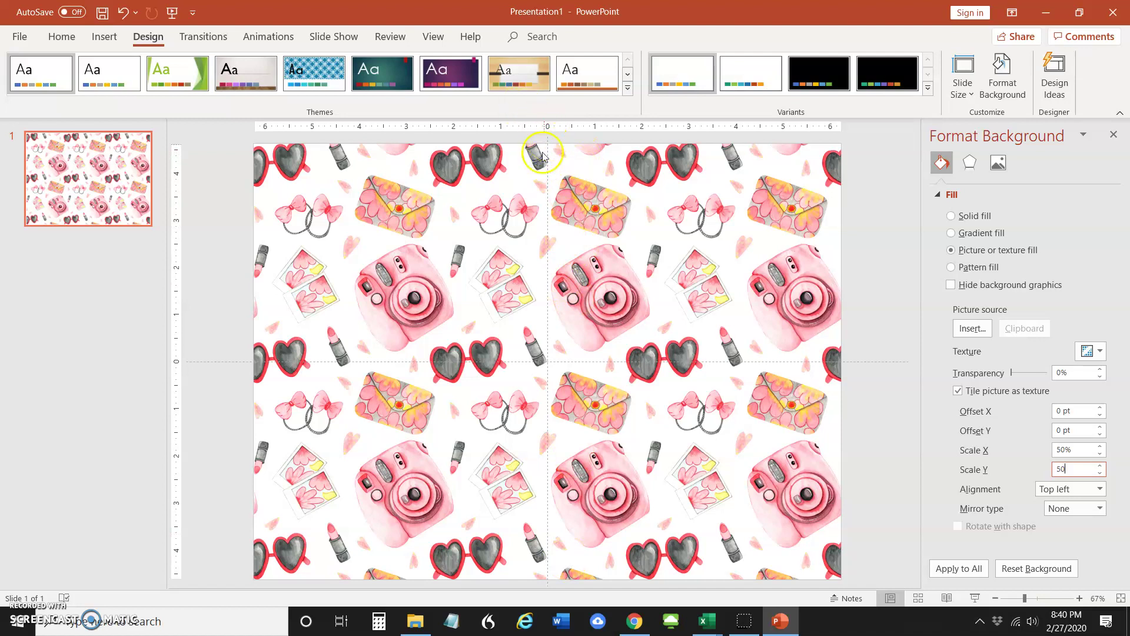
pyautogui.click(107, 38)
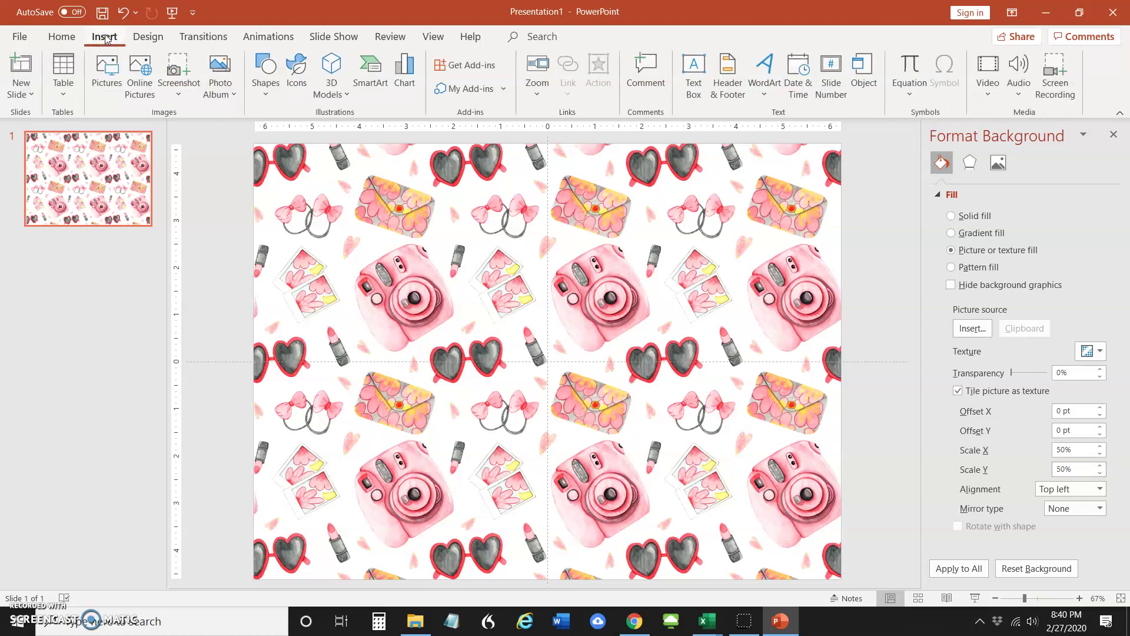
# Draw a tall rectangle running top to bottom down the middle of the slide
pyautogui.click(261, 76)
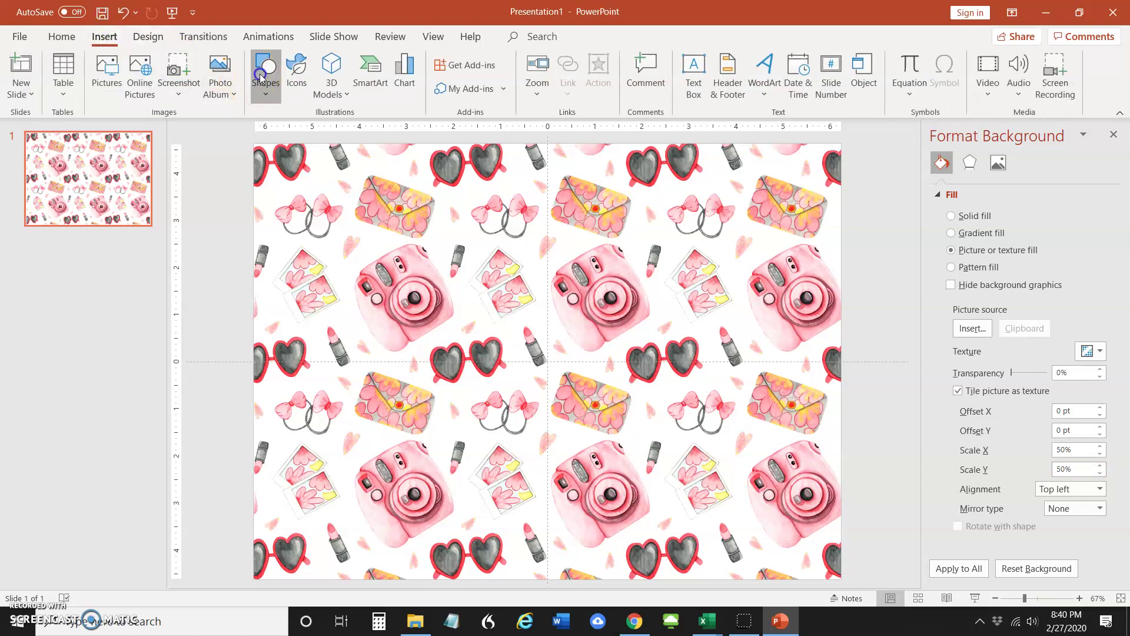
pyautogui.click(302, 135)
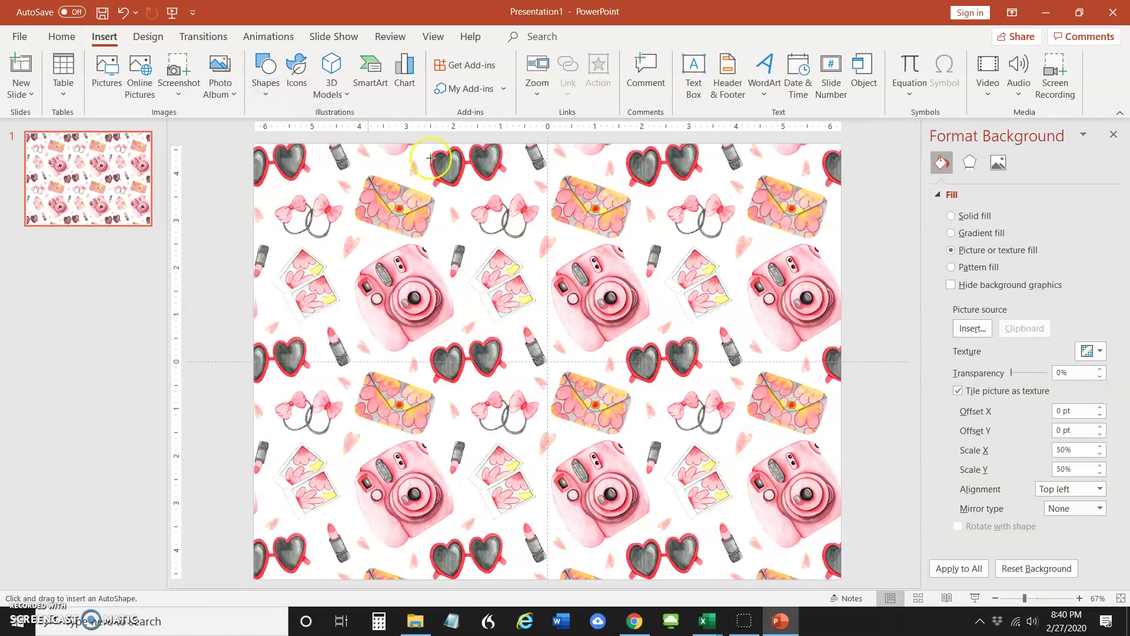
pyautogui.moveTo(533, 143)
pyautogui.mouseDown()
pyautogui.moveTo(565, 187)
pyautogui.moveTo(562, 581)
pyautogui.mouseUp()
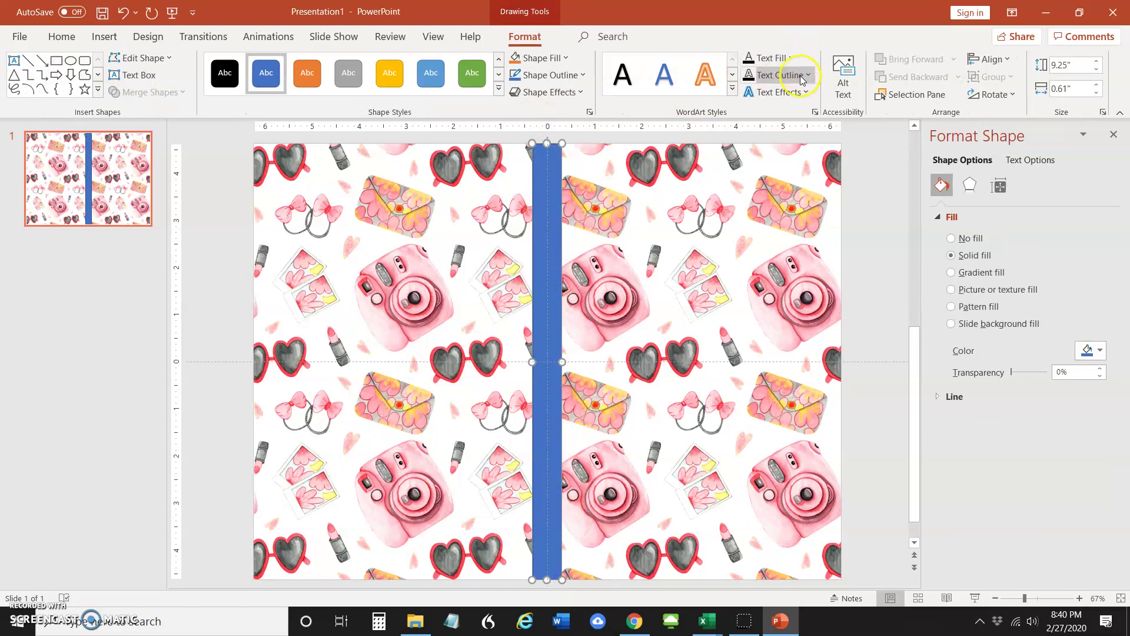
# Remove the bar's outline and fill it with the pattern's pink using the eyedropper
pyautogui.click(574, 76)
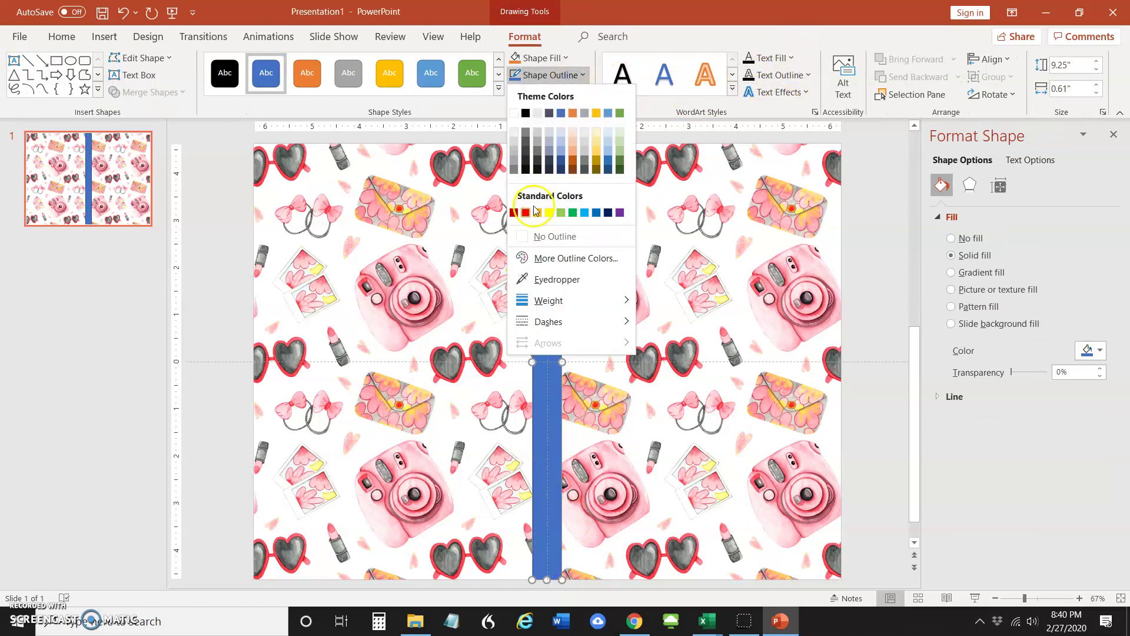
pyautogui.click(521, 242)
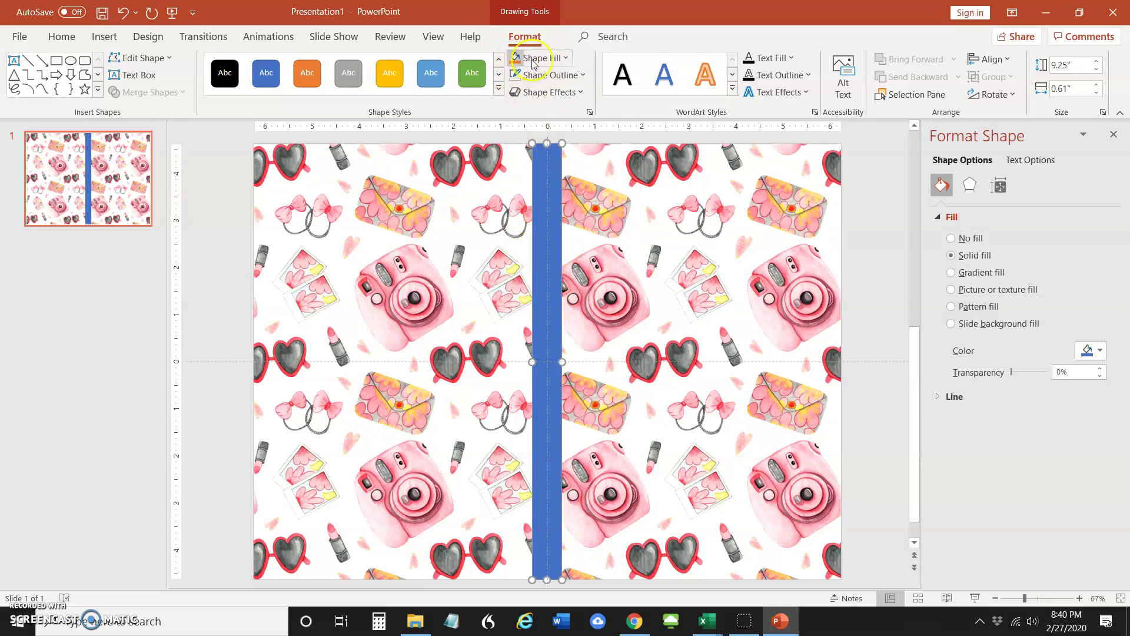
pyautogui.click(565, 58)
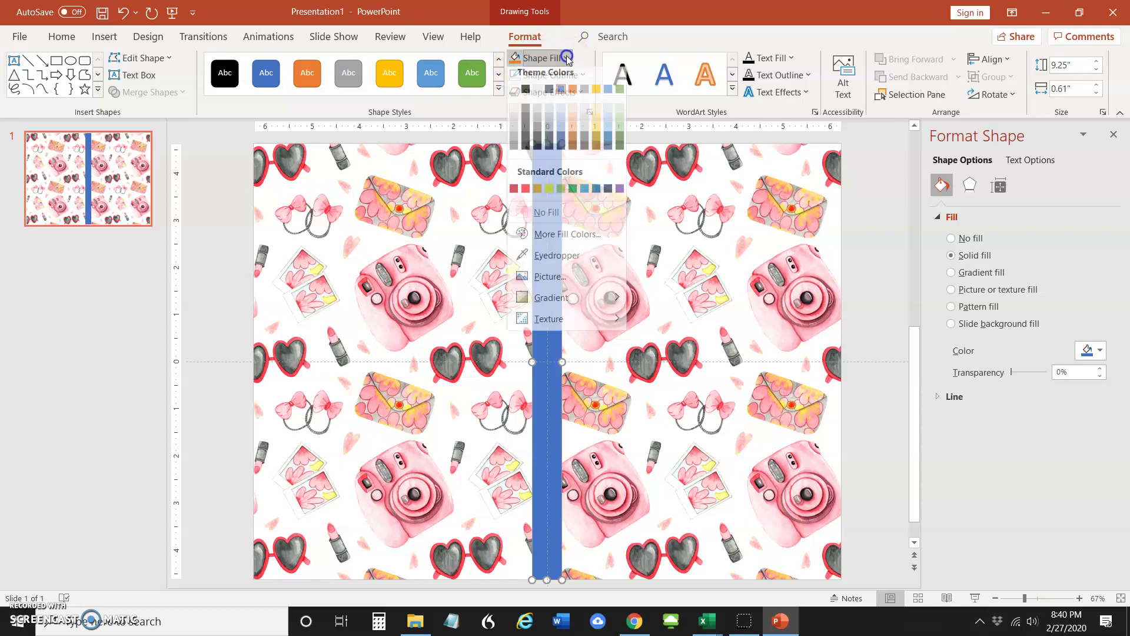
pyautogui.click(543, 266)
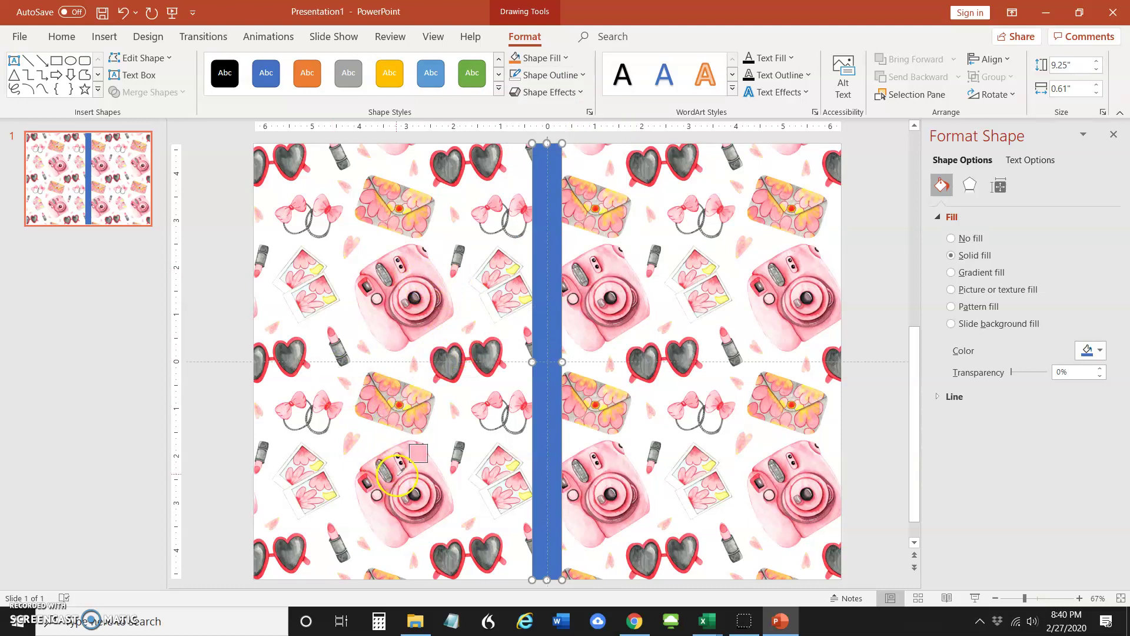
pyautogui.click(395, 478)
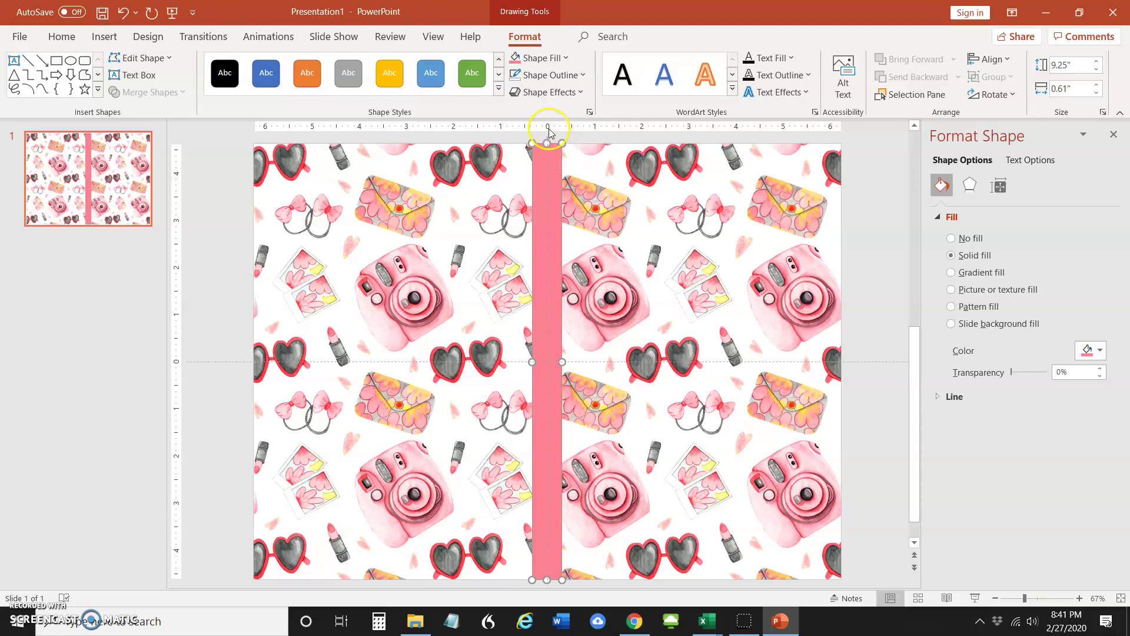
# Narrow the pink spine bar to 0.23 in wide, keeping its 9.25 in height
pyautogui.moveTo(563, 361)
pyautogui.mouseDown()
pyautogui.moveTo(595, 358)
pyautogui.moveTo(552, 351)
pyautogui.mouseUp()
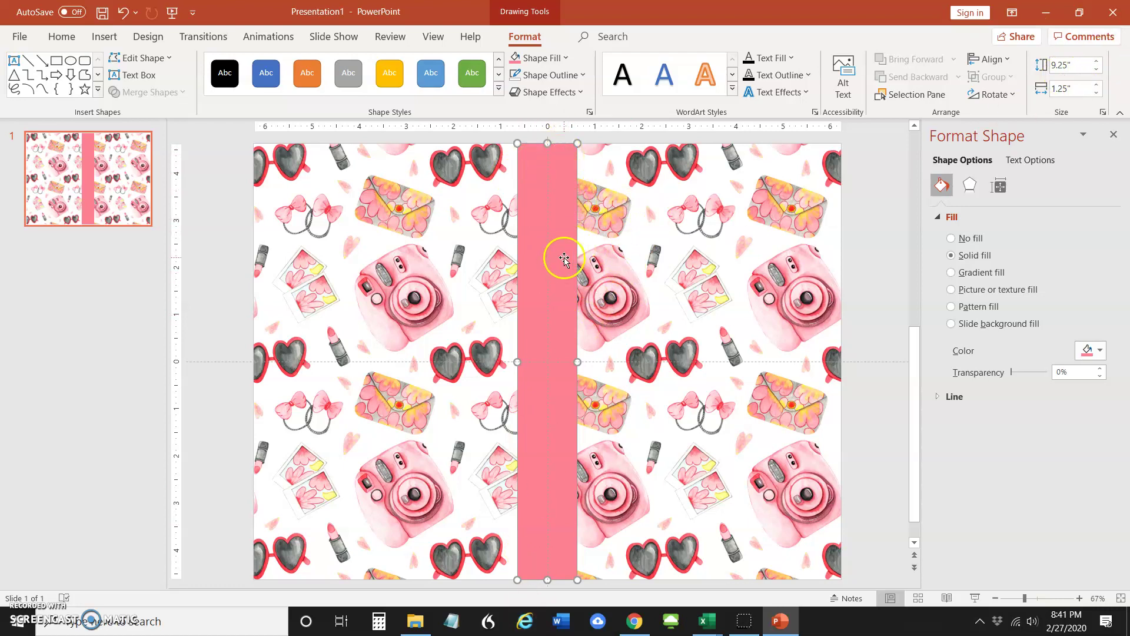
pyautogui.click(1002, 191)
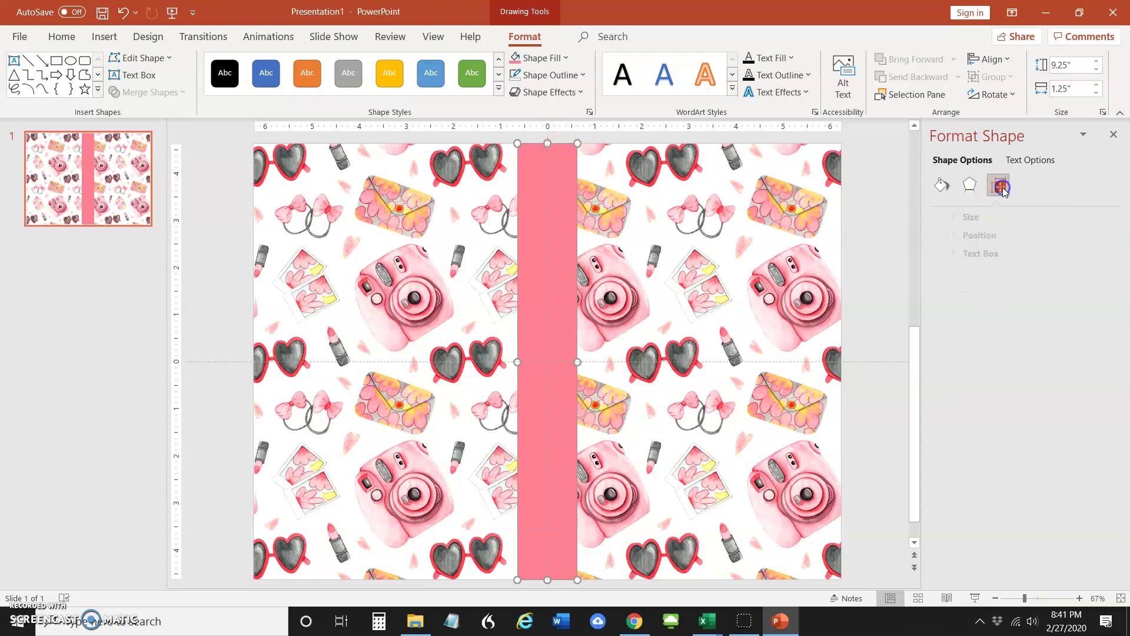
pyautogui.click(982, 222)
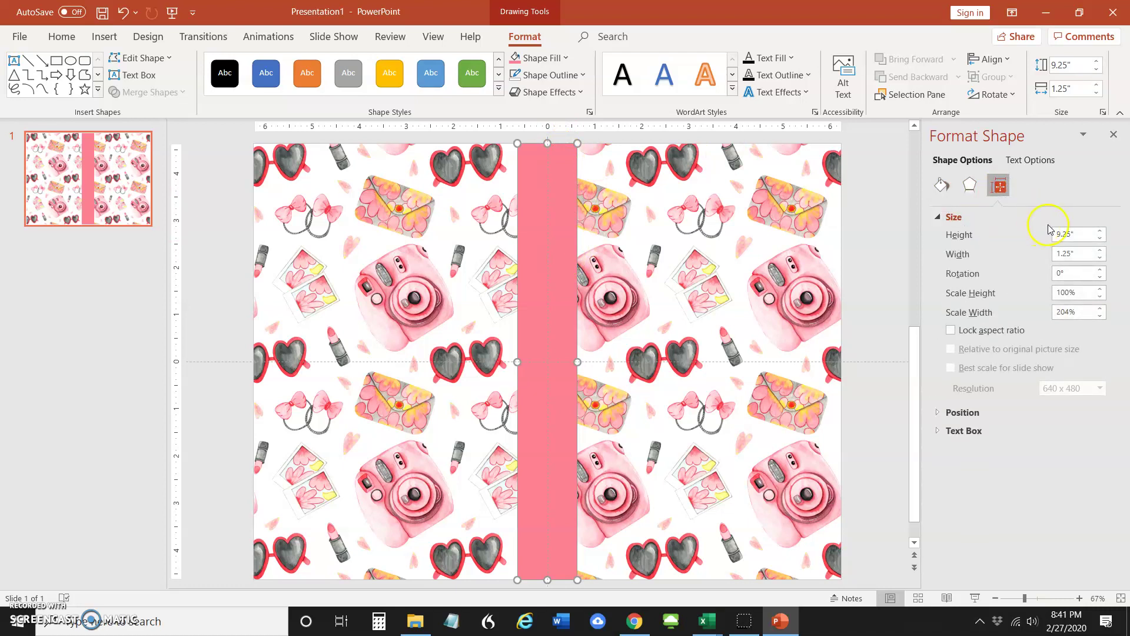
pyautogui.click(539, 201)
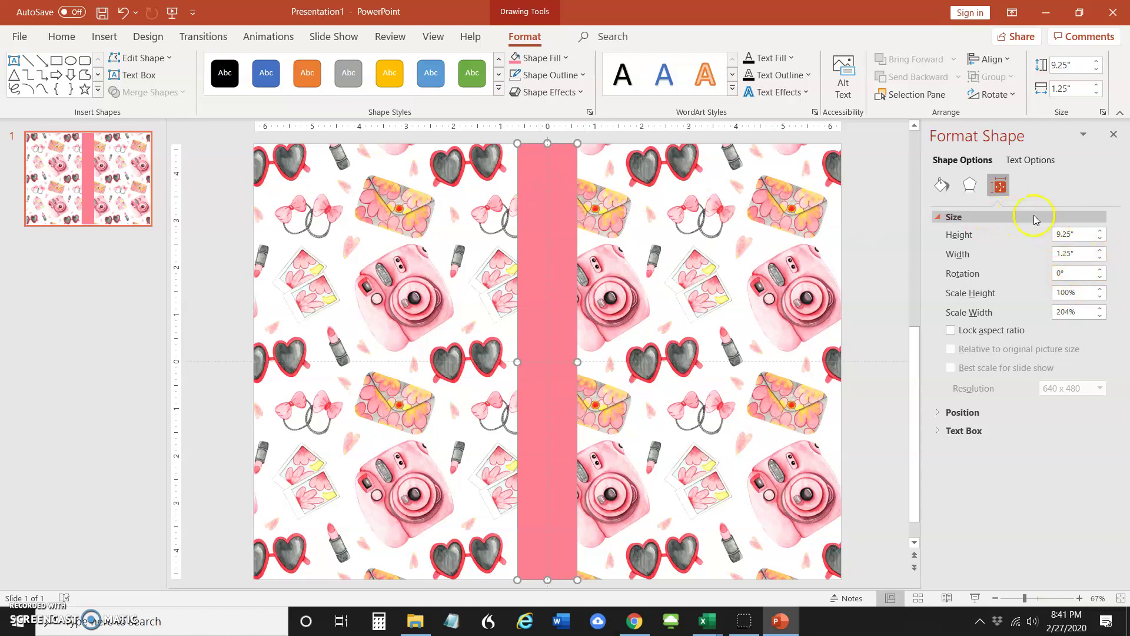
pyautogui.click(1068, 254)
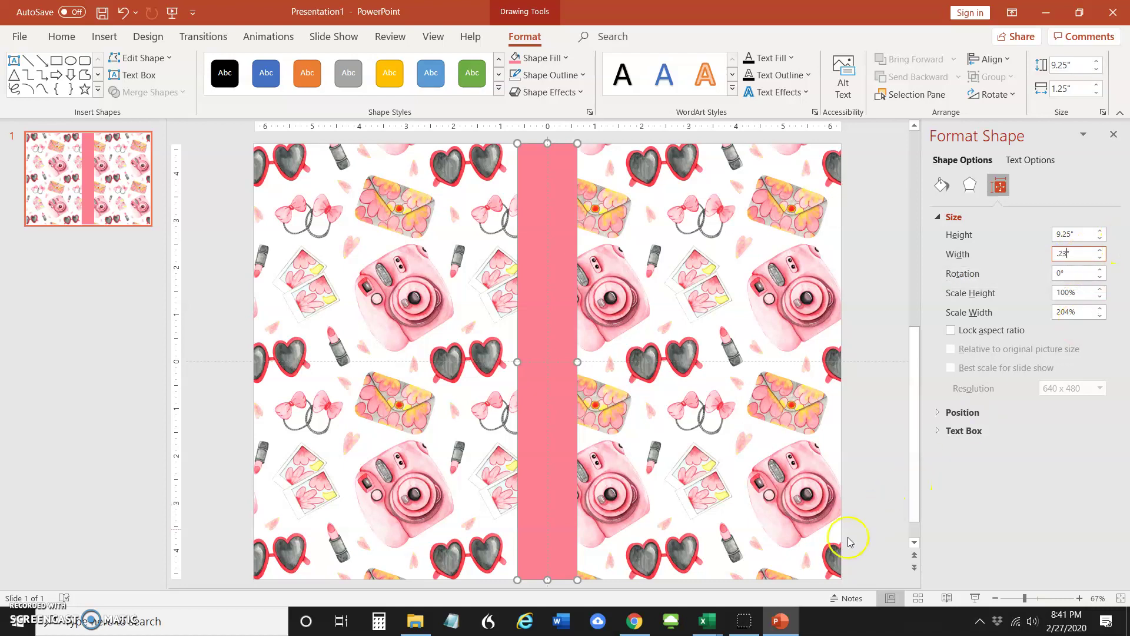
pyautogui.click(714, 621)
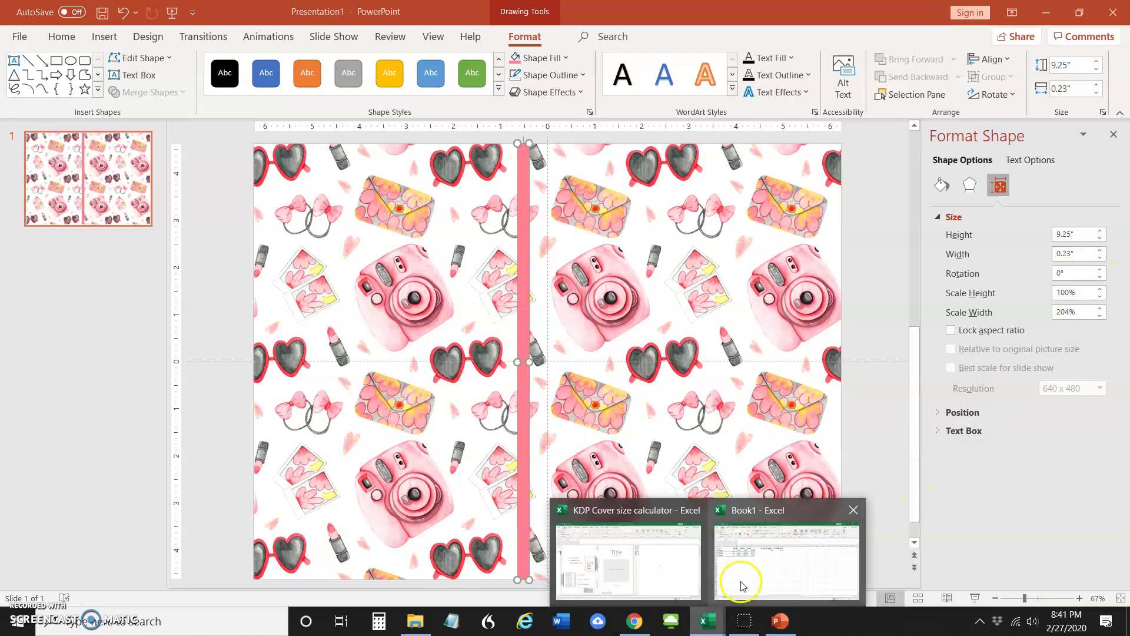
pyautogui.click(739, 580)
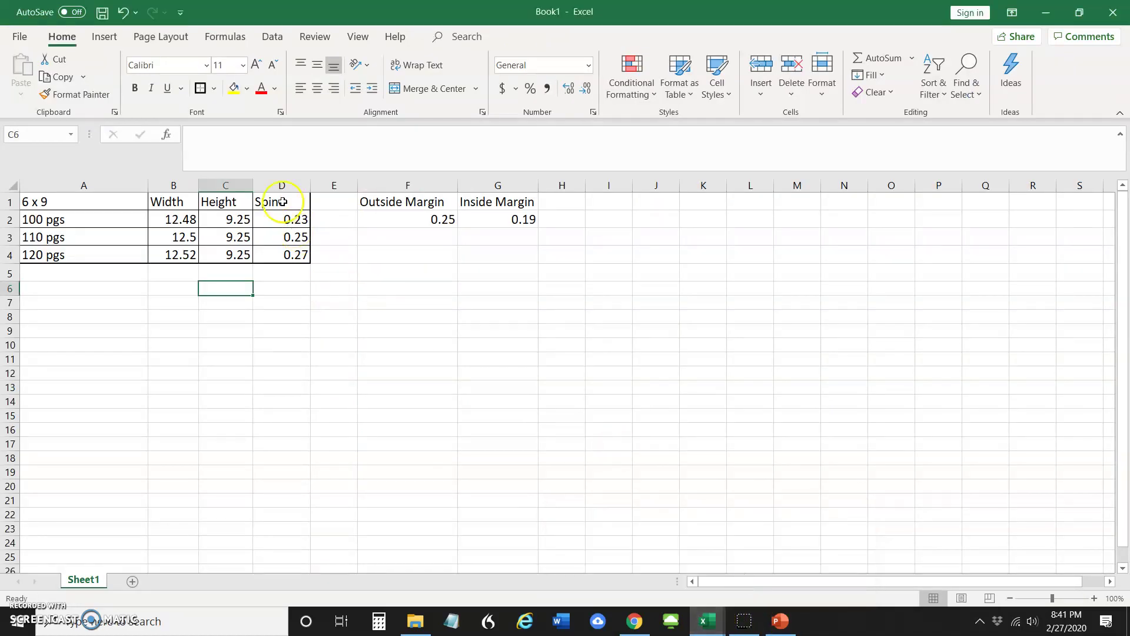
pyautogui.click(640, 630)
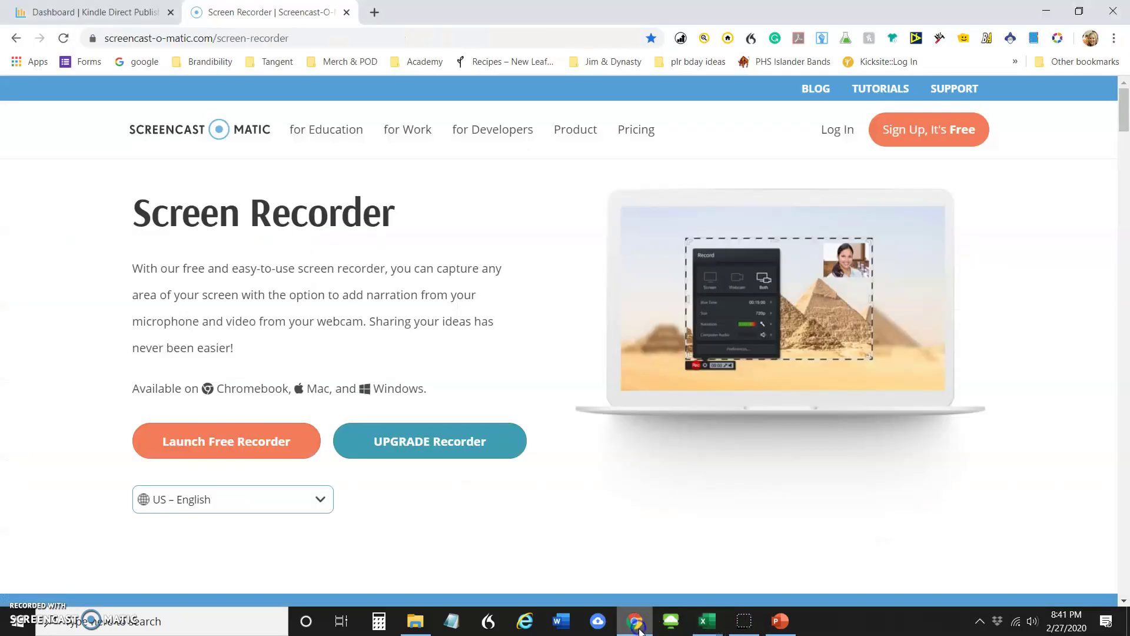
pyautogui.click(780, 622)
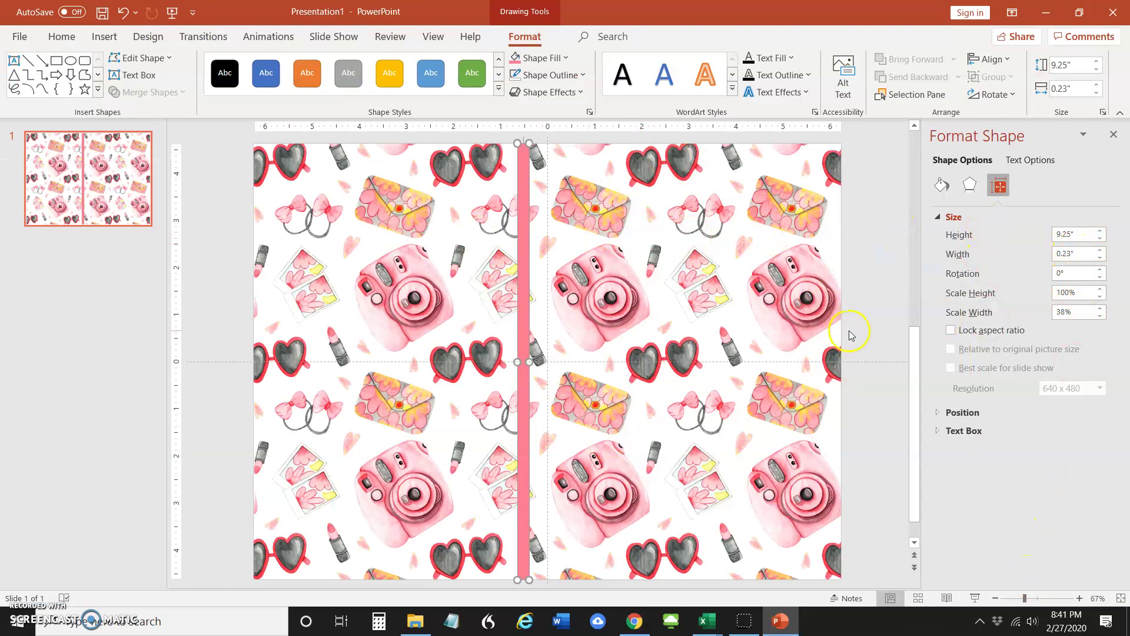
# Center the thin pink spine bar horizontally on the slide using smart guides
pyautogui.moveTo(524, 210); pyautogui.dragTo(543, 210)
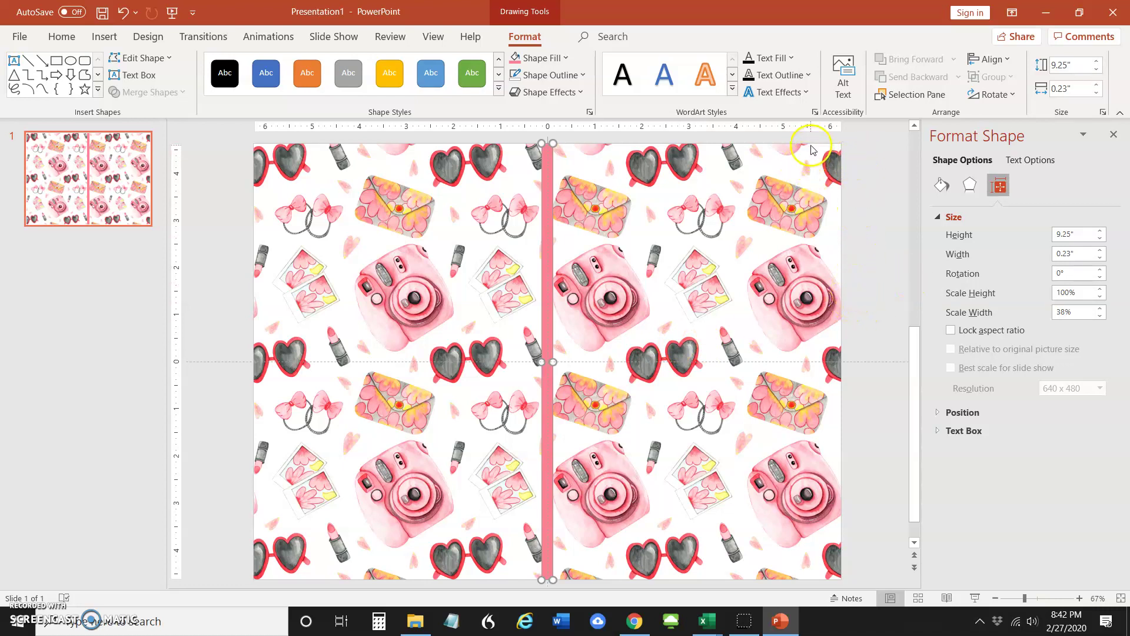
pyautogui.click(103, 38)
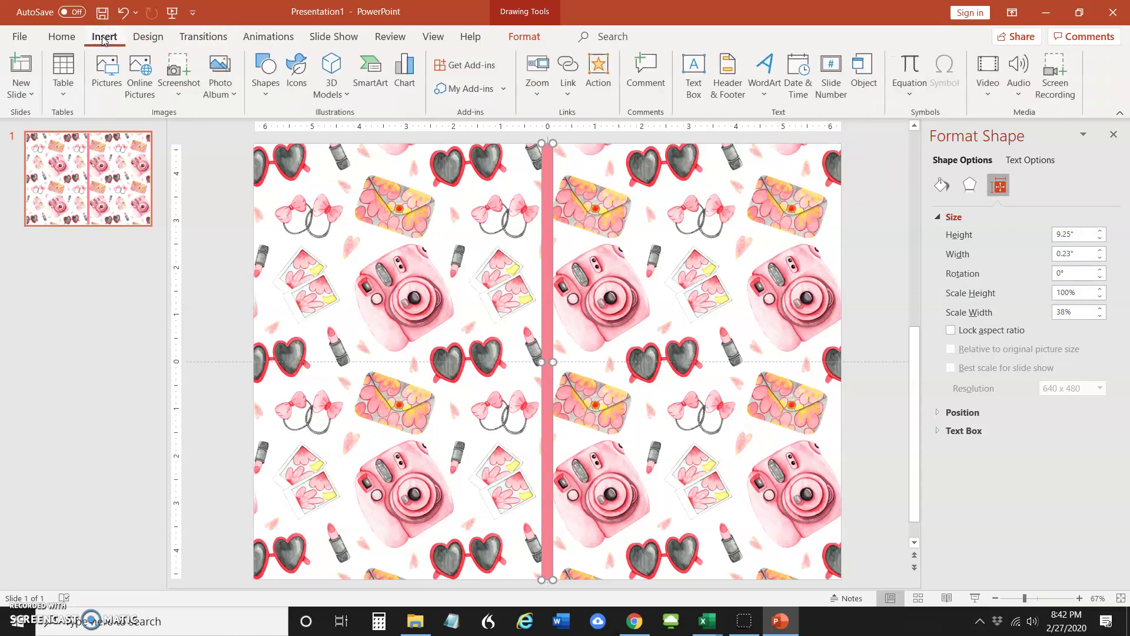
pyautogui.click(435, 37)
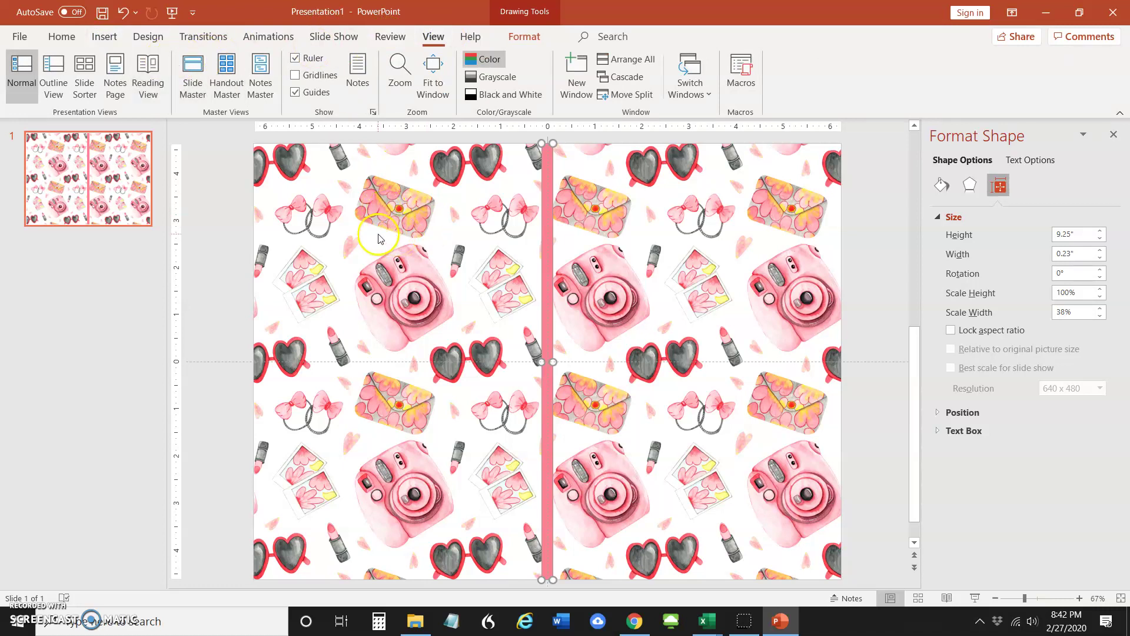
# Add vertical guides at the spine's right edge and just inside the slide's right edge
pyautogui.rightClick(377, 296)
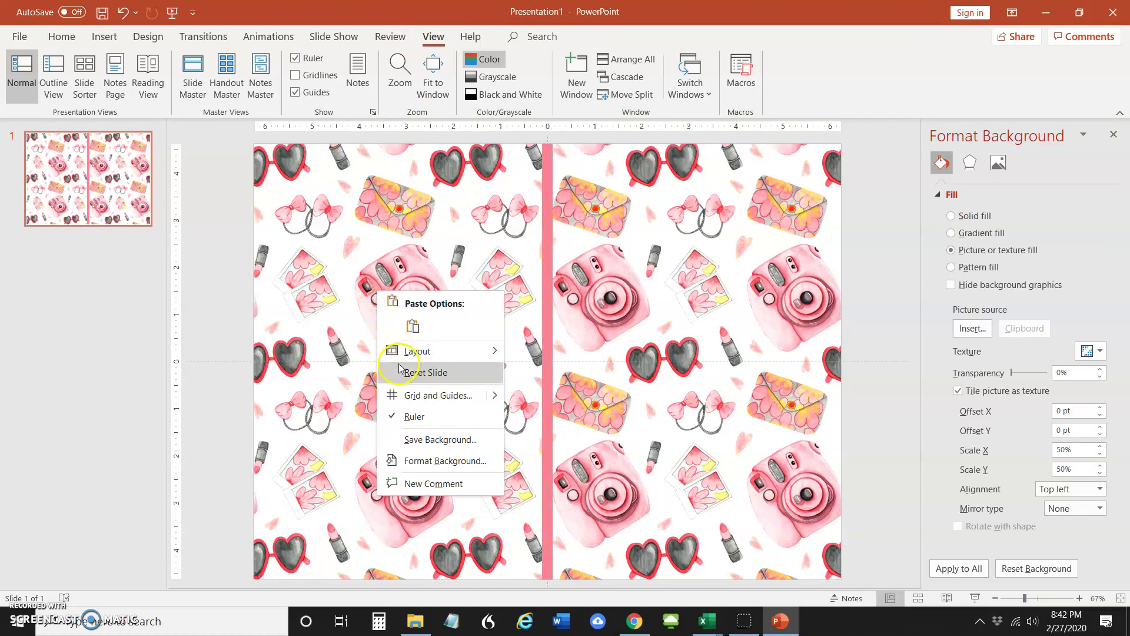
pyautogui.click(496, 396)
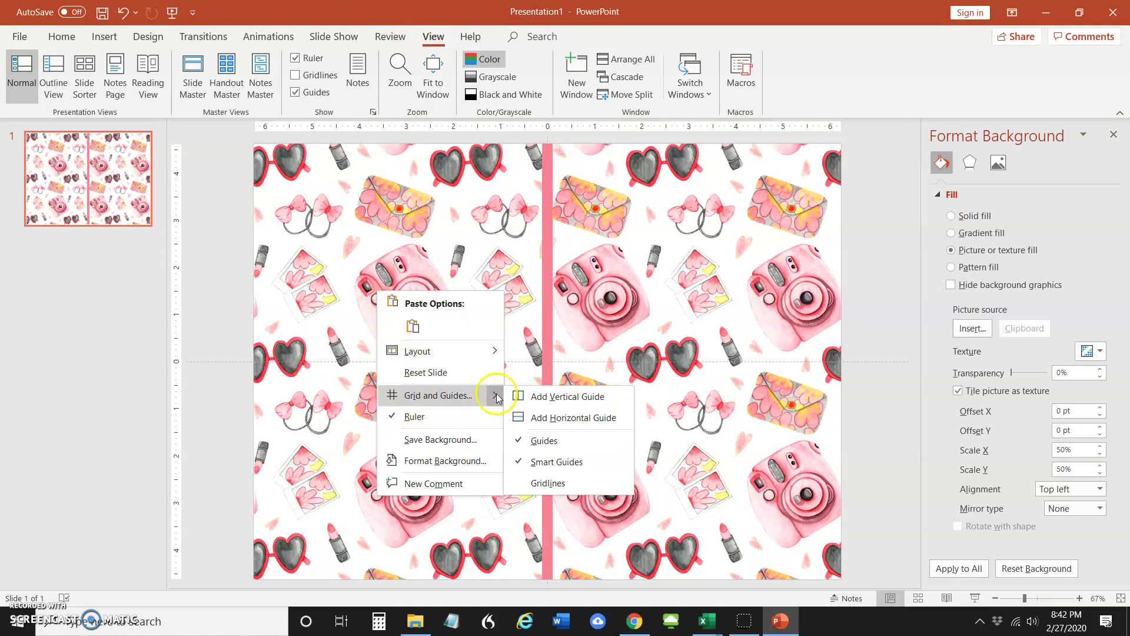
pyautogui.click(522, 397)
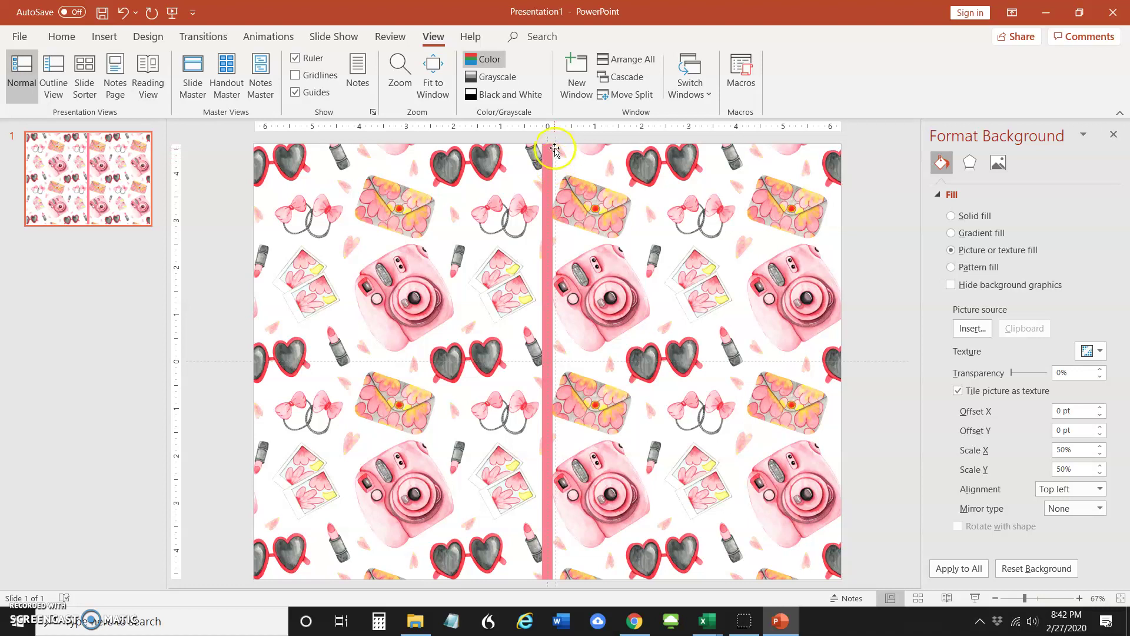
pyautogui.rightClick(429, 239)
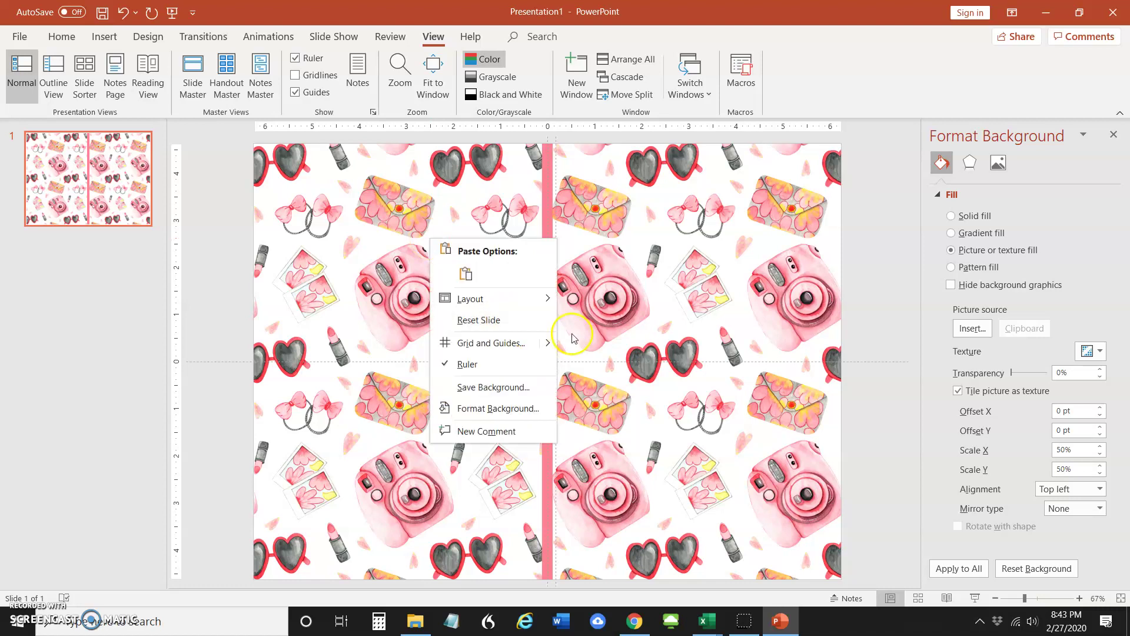
pyautogui.moveTo(546, 344)
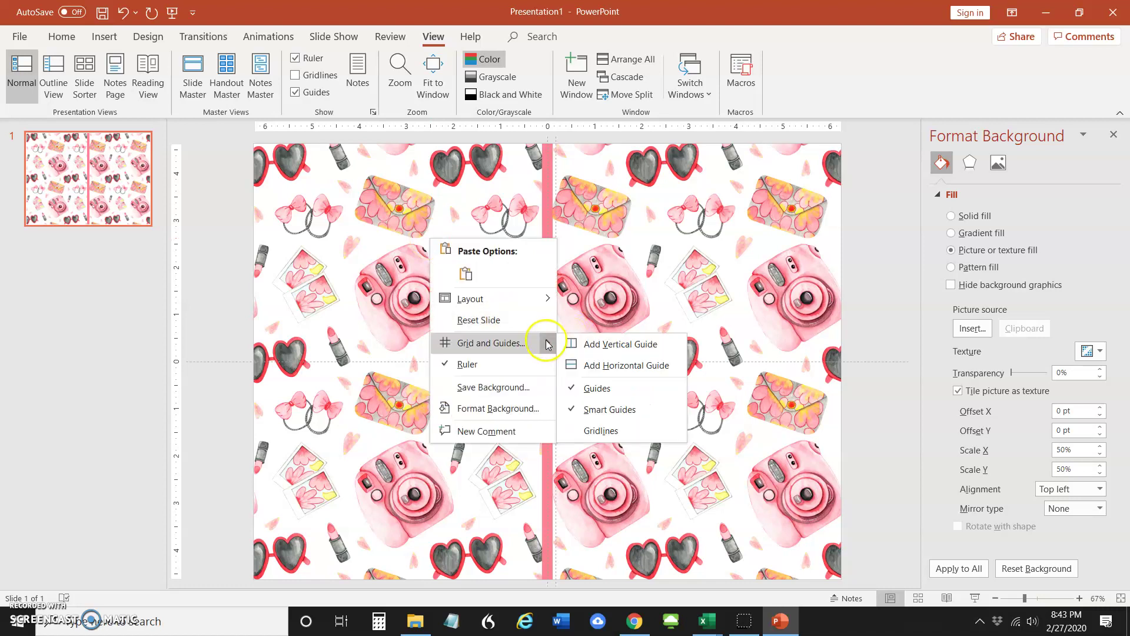
pyautogui.click(591, 345)
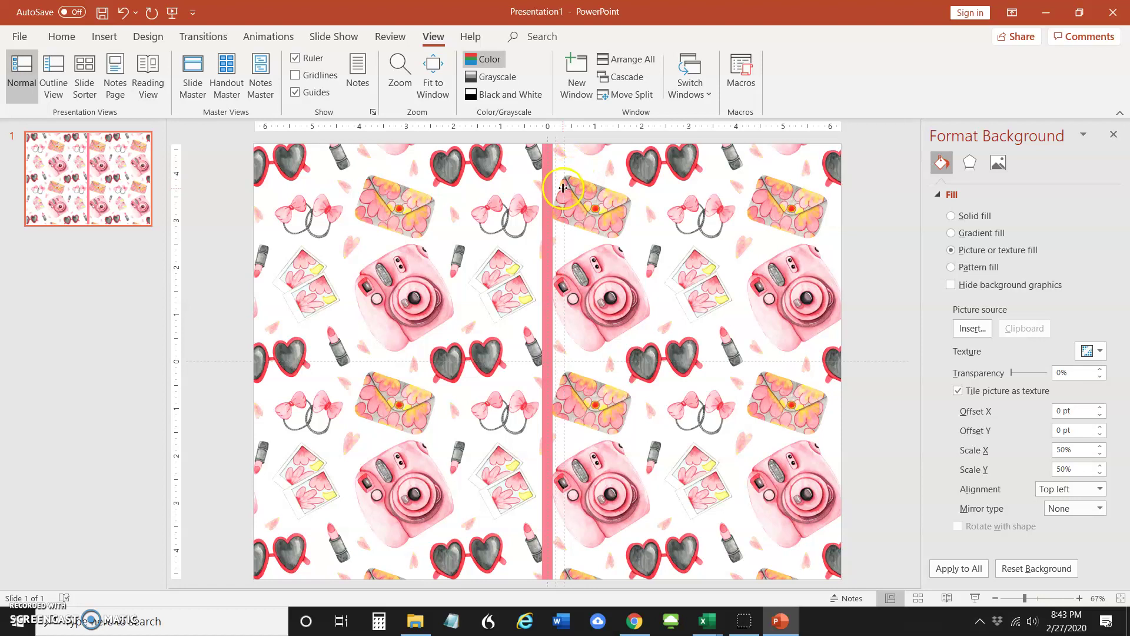
pyautogui.moveTo(563, 144); pyautogui.dragTo(831, 163)
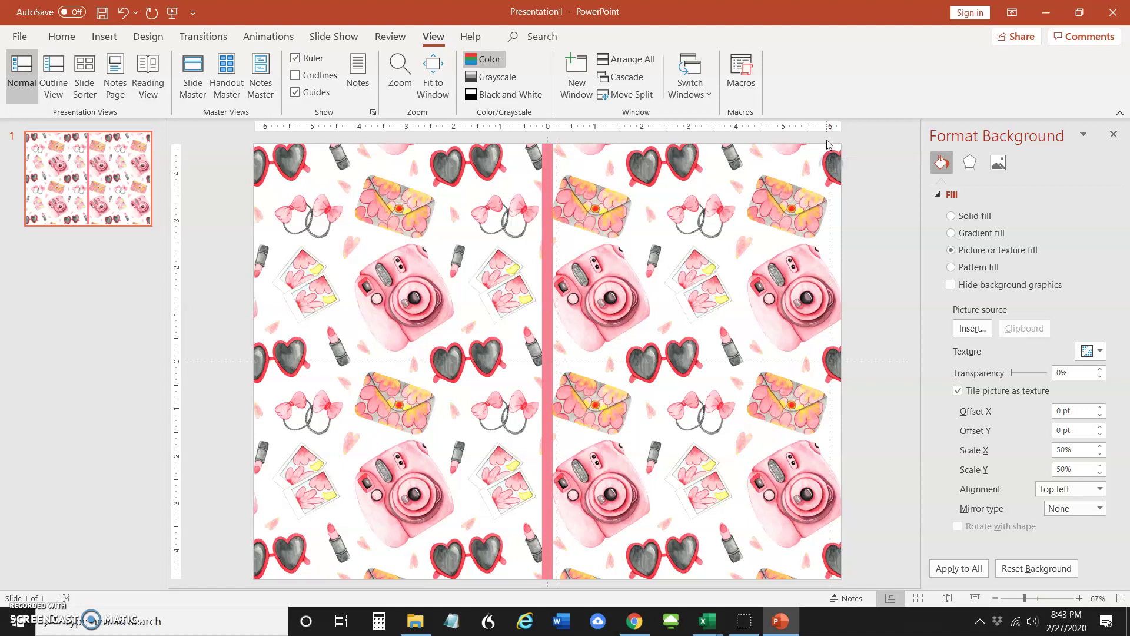
pyautogui.click(134, 143)
# Draw a wide rectangle near the top of the front cover, on the slide's right half
pyautogui.click(100, 38)
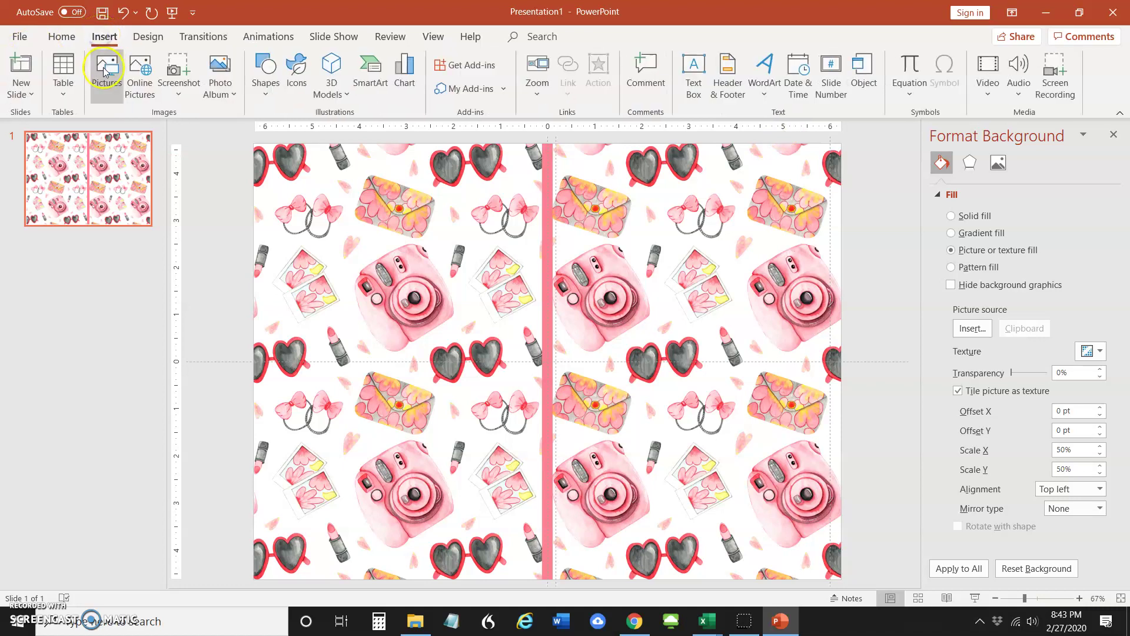
pyautogui.click(265, 68)
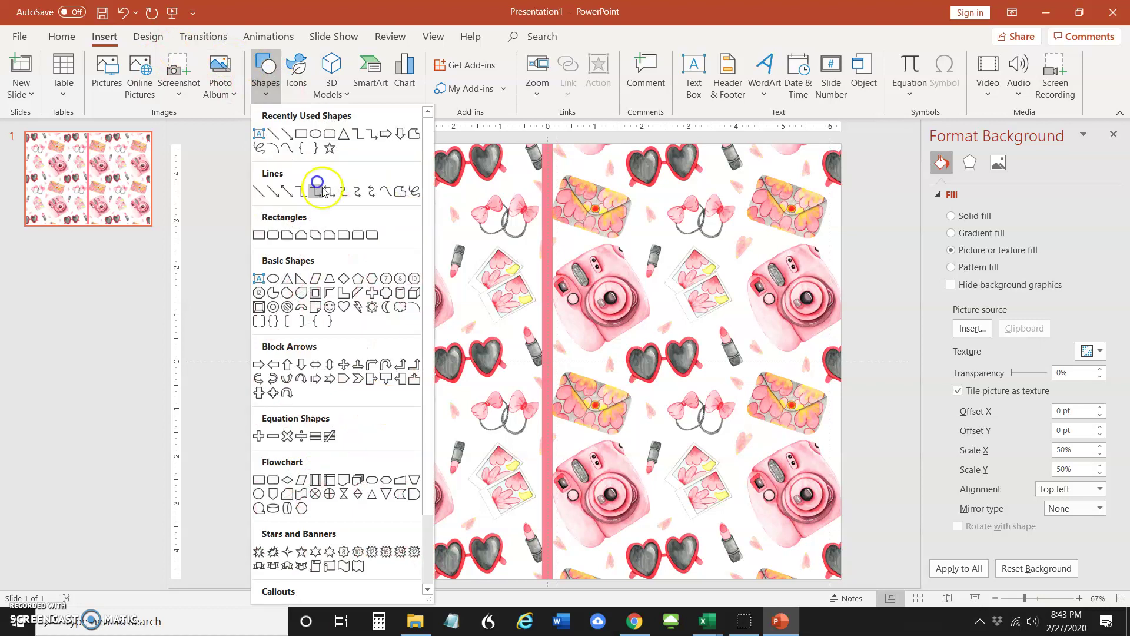
pyautogui.click(303, 135)
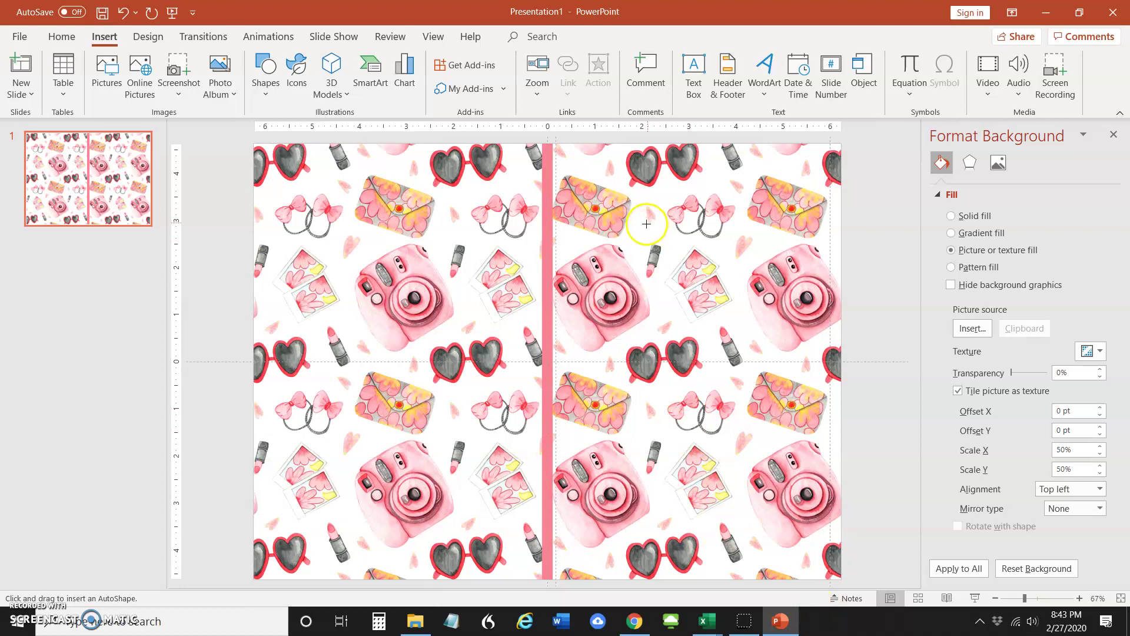
pyautogui.moveTo(639, 244); pyautogui.dragTo(767, 264)
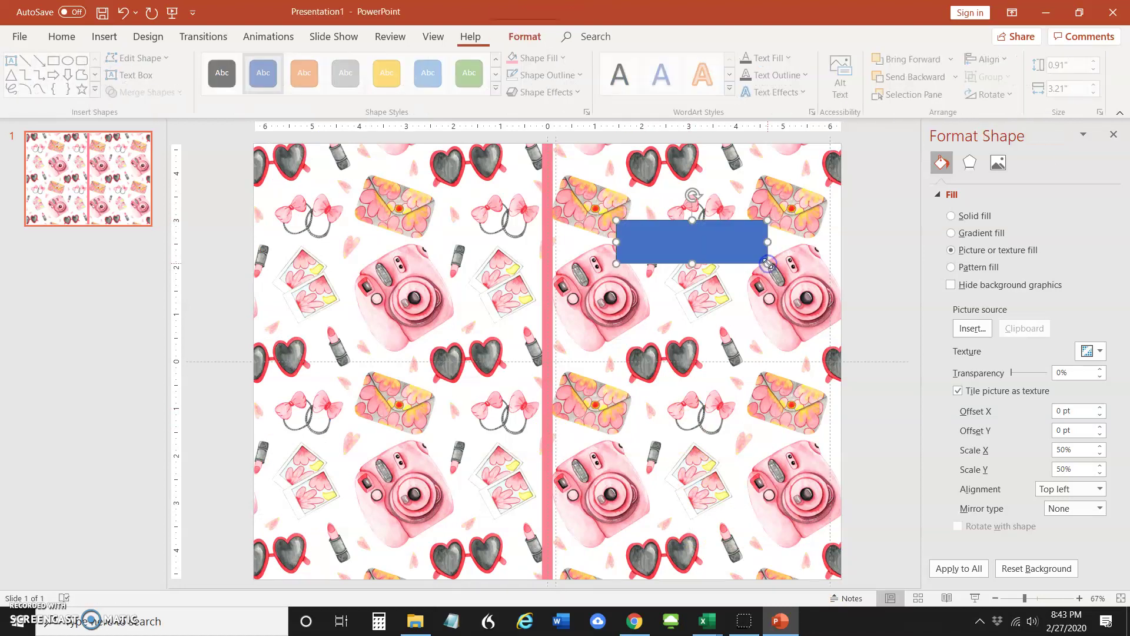
pyautogui.click(716, 241)
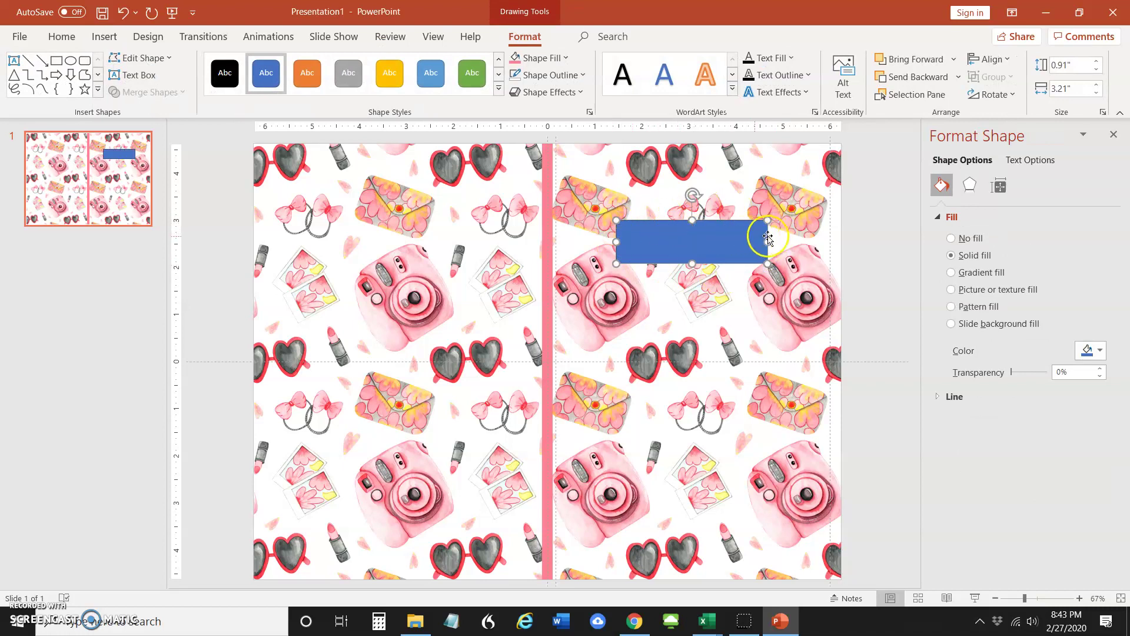
# Fill the title rectangle white with a 2¼ pt outline in the spine's pink
pyautogui.click(541, 59)
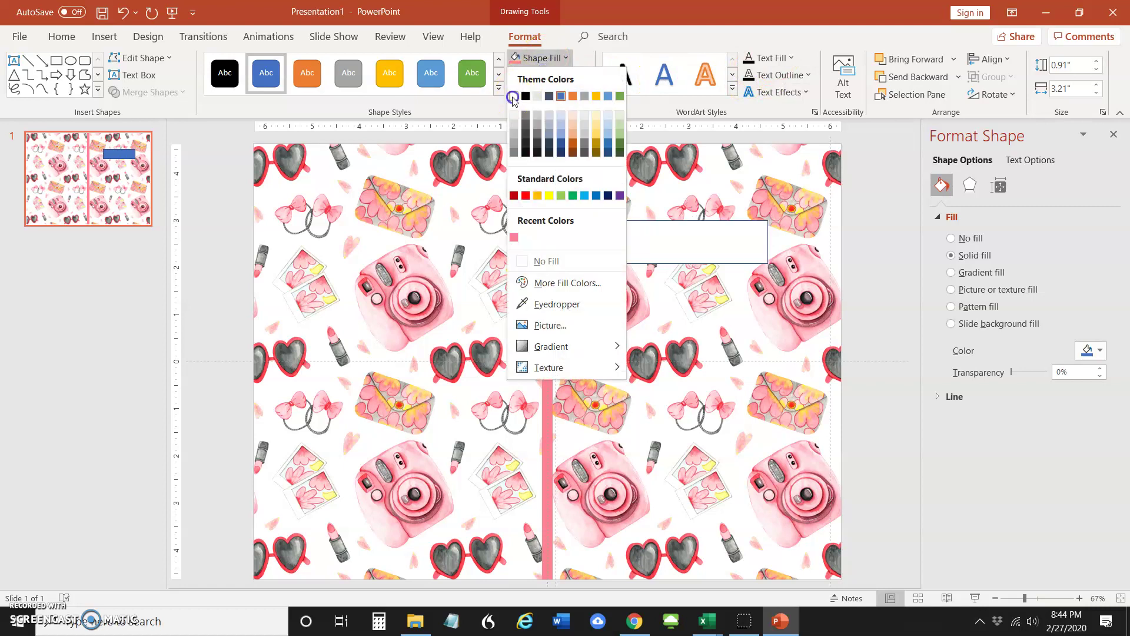
pyautogui.click(514, 95)
pyautogui.click(570, 73)
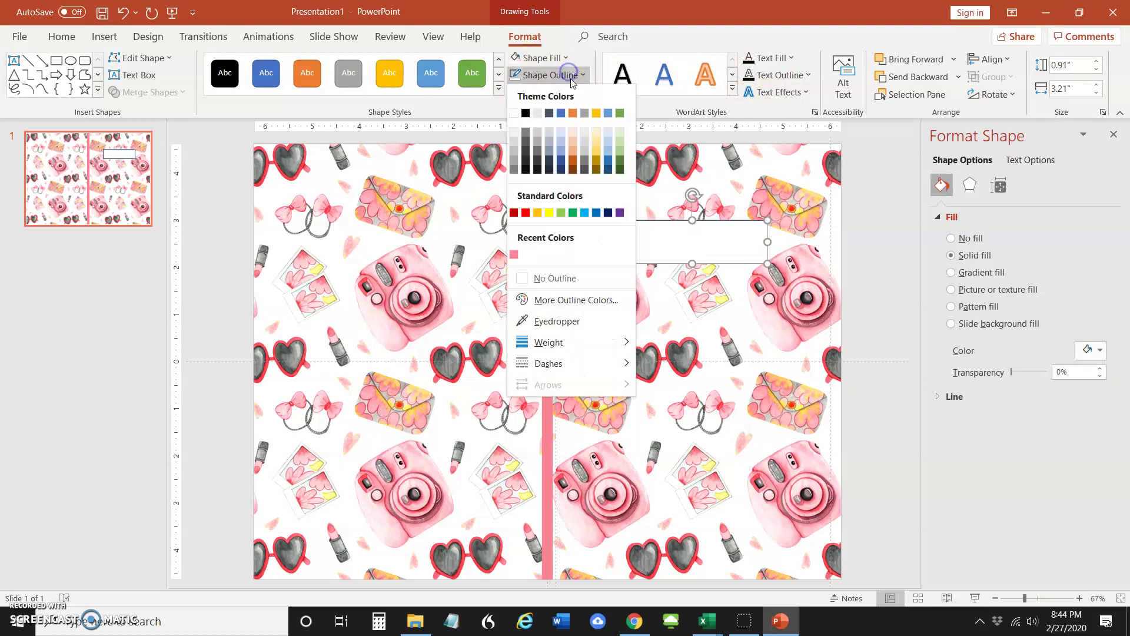
pyautogui.click(544, 320)
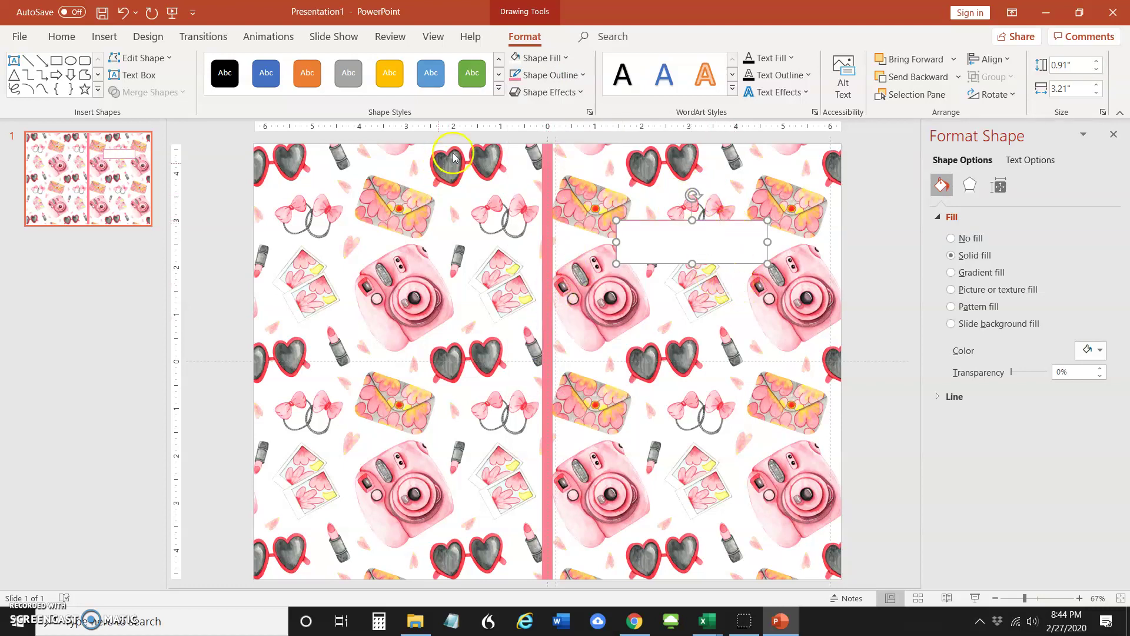
pyautogui.click(582, 75)
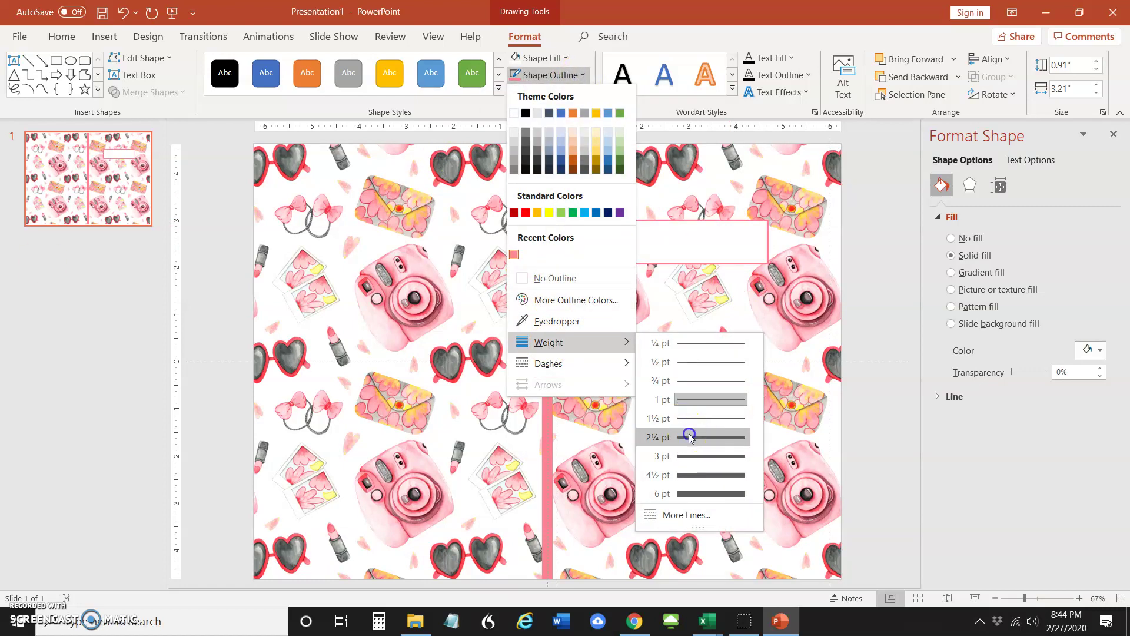
pyautogui.click(691, 437)
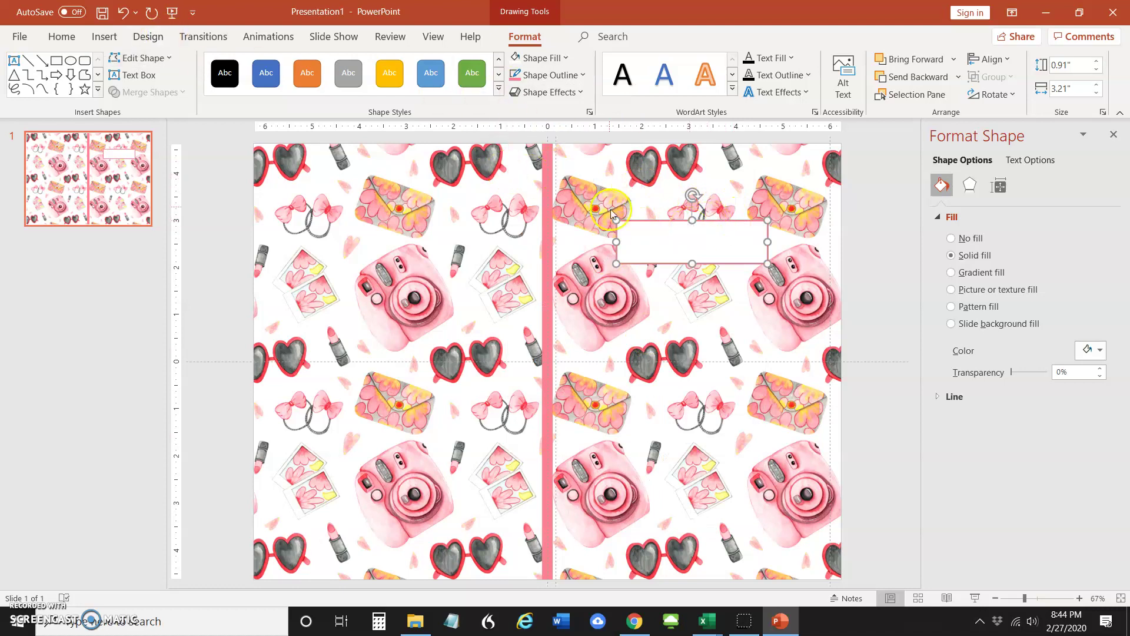
pyautogui.click(641, 241)
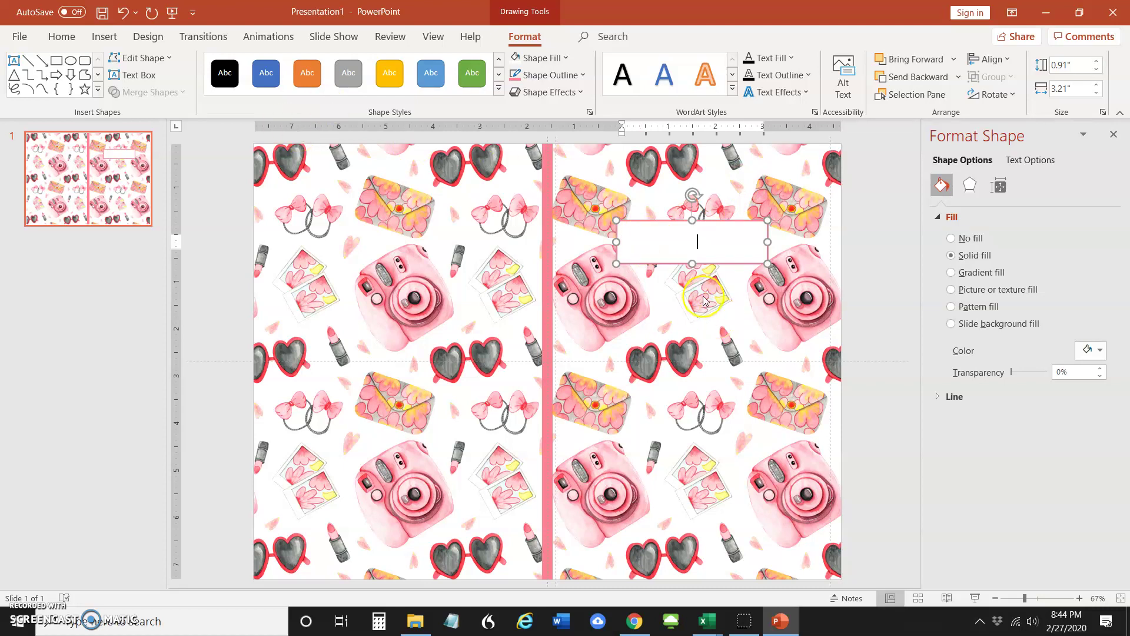
# Centre the white rectangle's text and set its text fill to black
pyautogui.press('BackSpace')
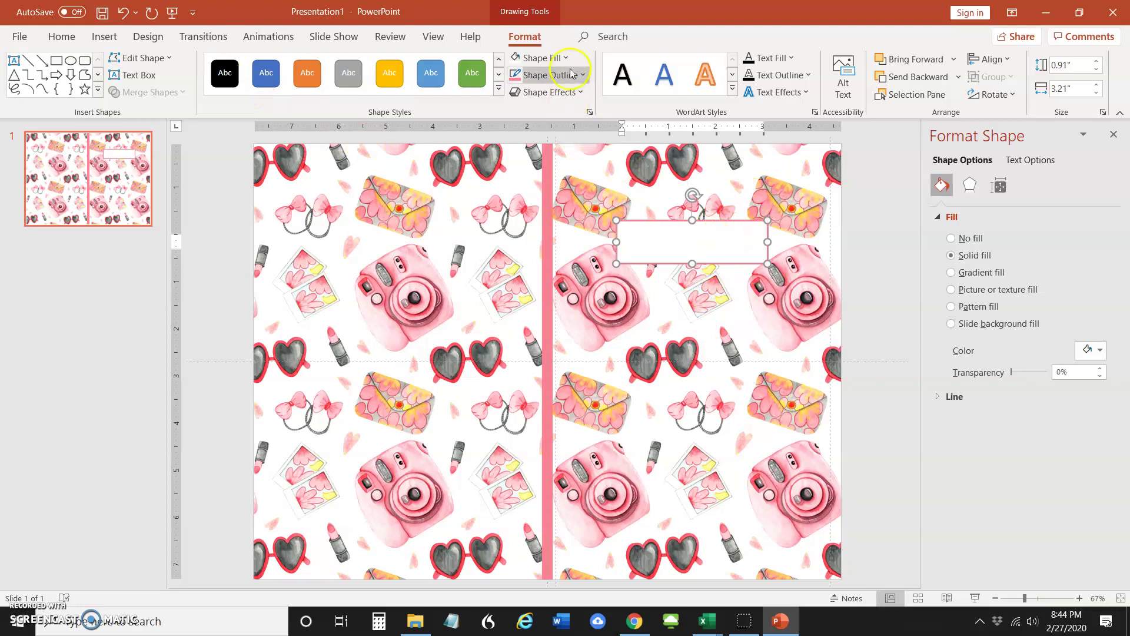
pyautogui.click(791, 57)
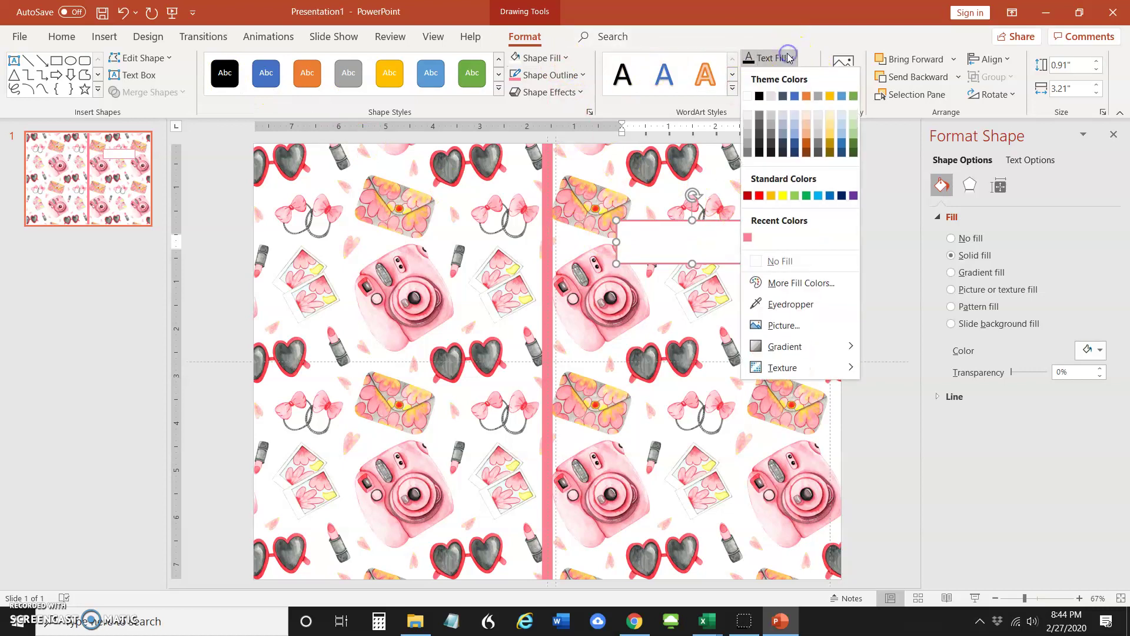
pyautogui.click(760, 97)
pyautogui.press('Escape')
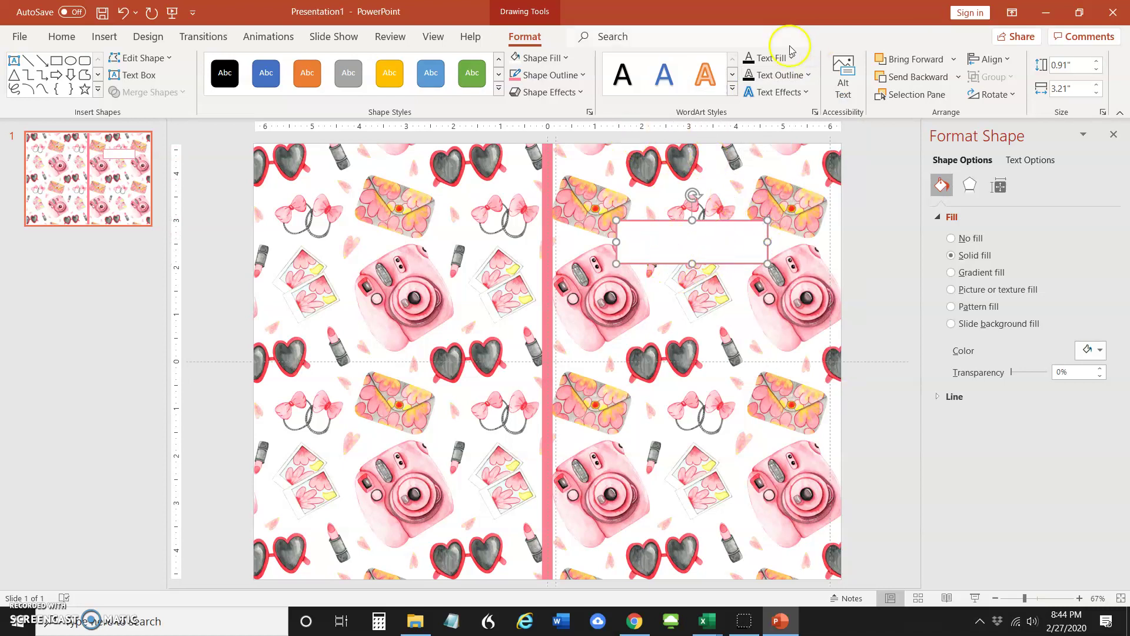
# Draw an empty text box inside the white rectangle
pyautogui.click(104, 36)
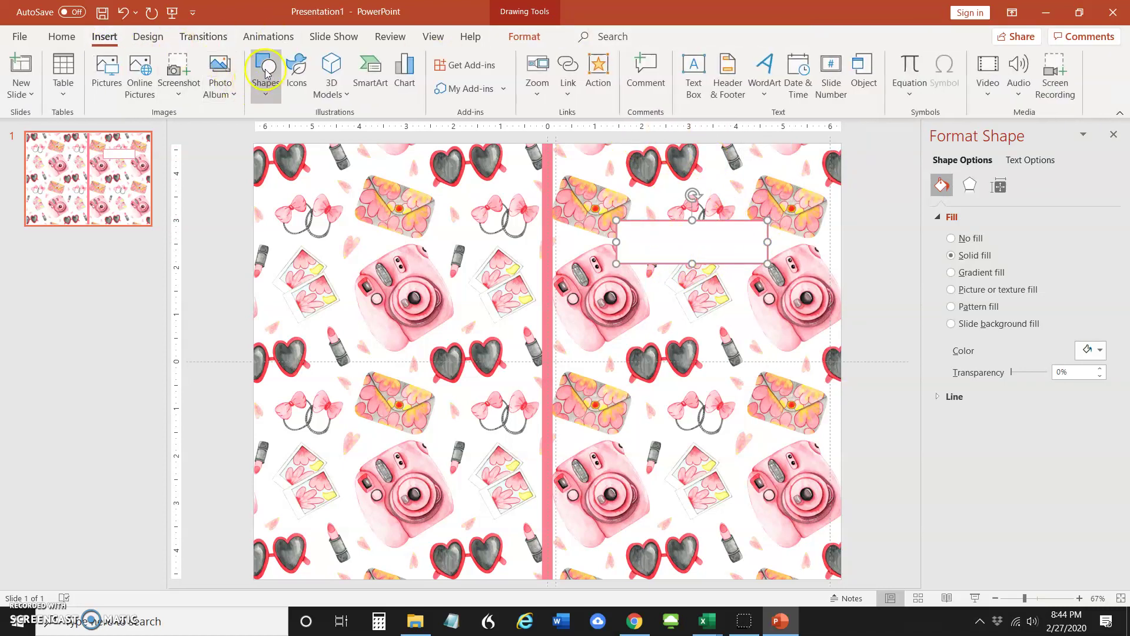
pyautogui.click(693, 74)
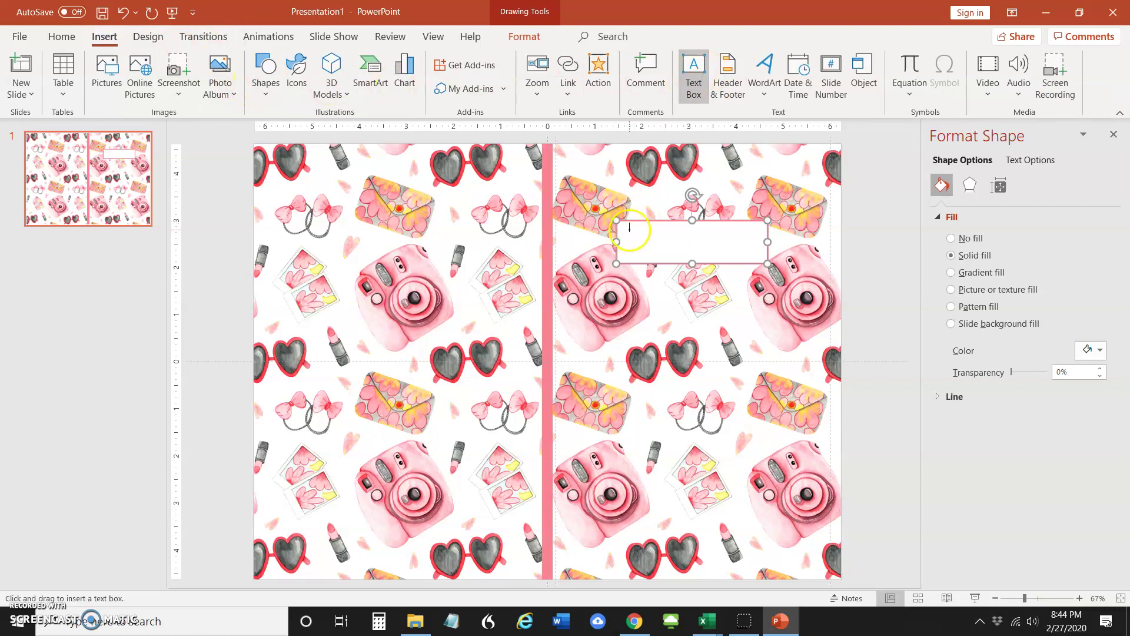
pyautogui.moveTo(674, 258); pyautogui.dragTo(762, 255)
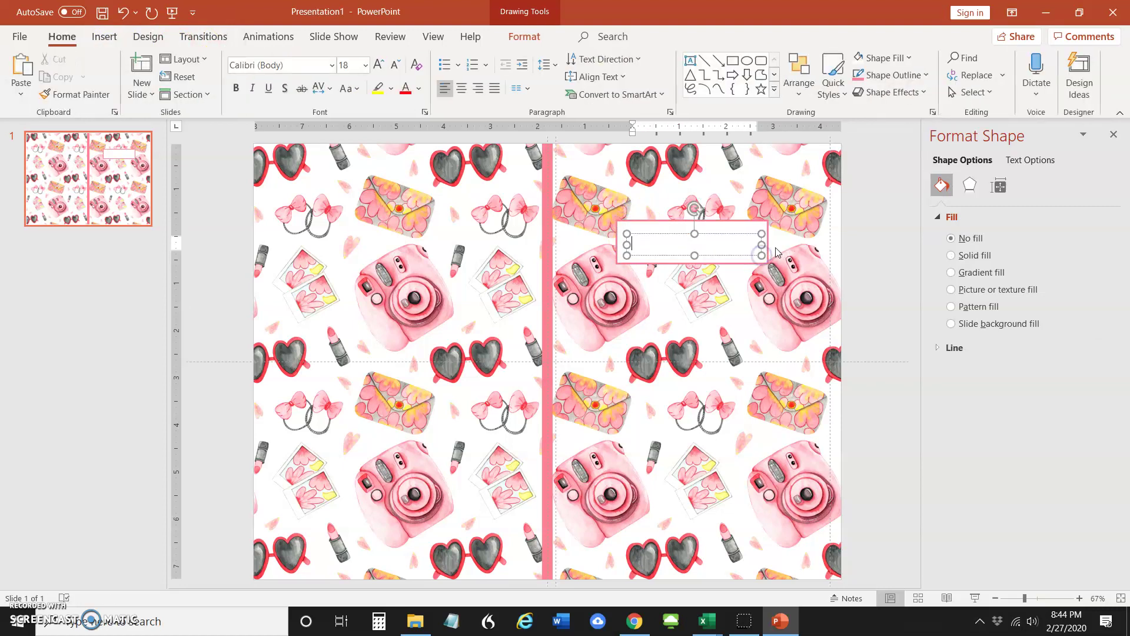
# Type Journal, centre it, and set the whole box in the Amastery Hand font
pyautogui.write('Journal')
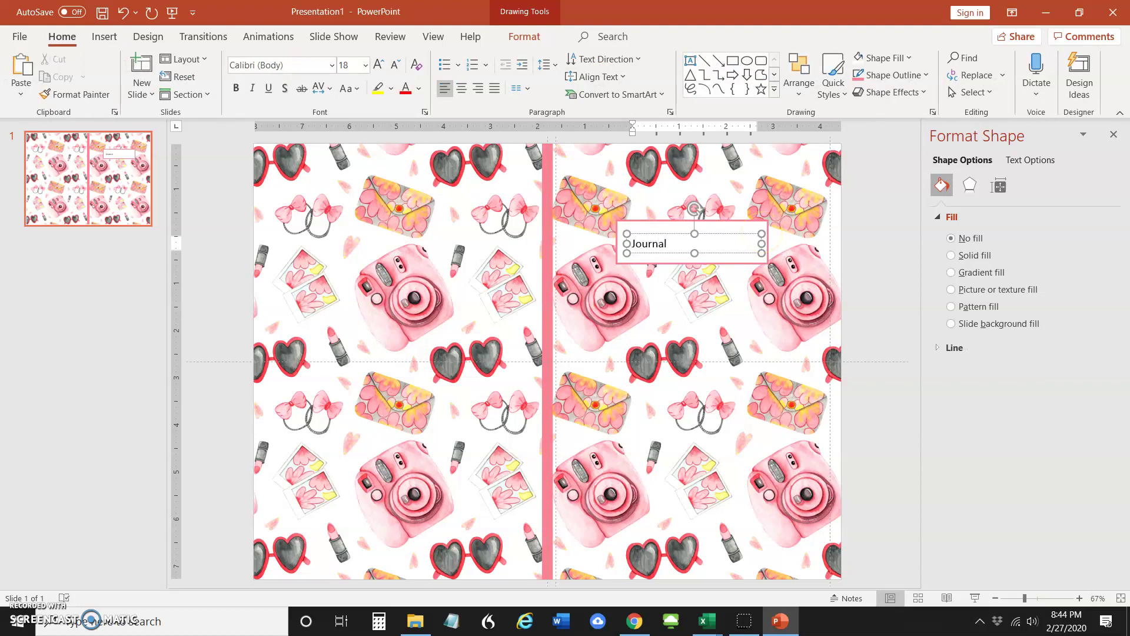
pyautogui.click(462, 88)
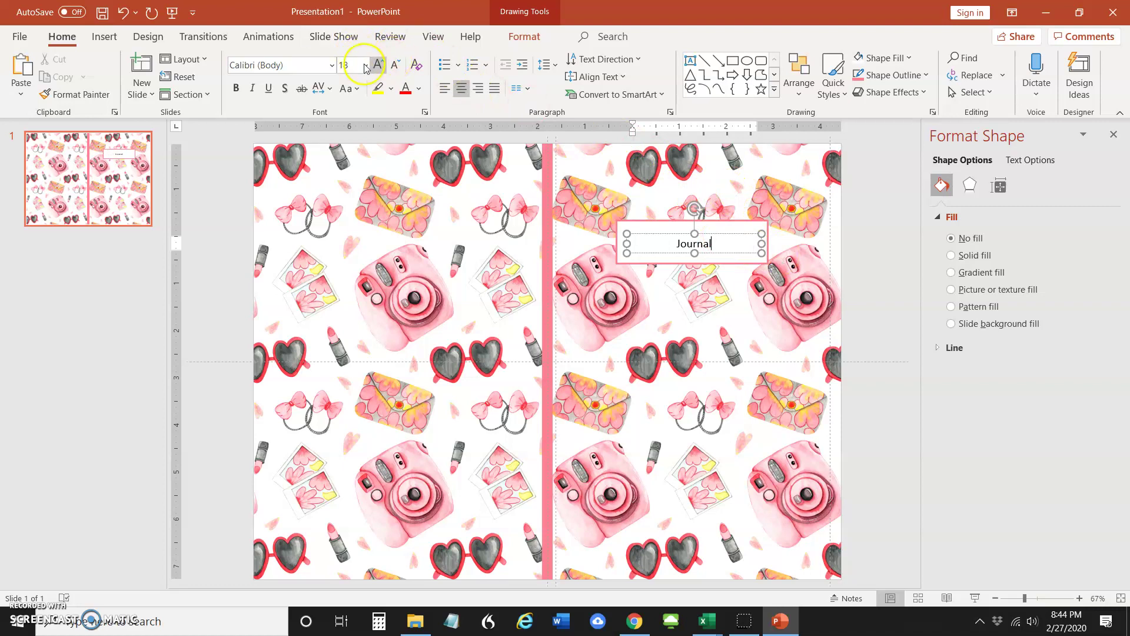
pyautogui.click(332, 66)
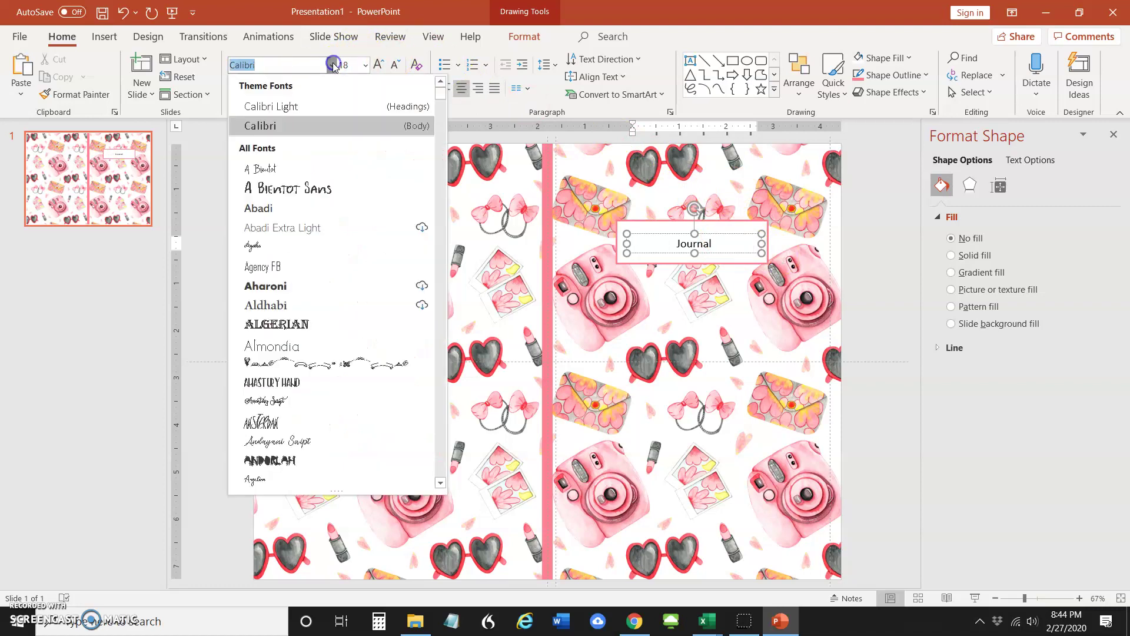
pyautogui.click(296, 386)
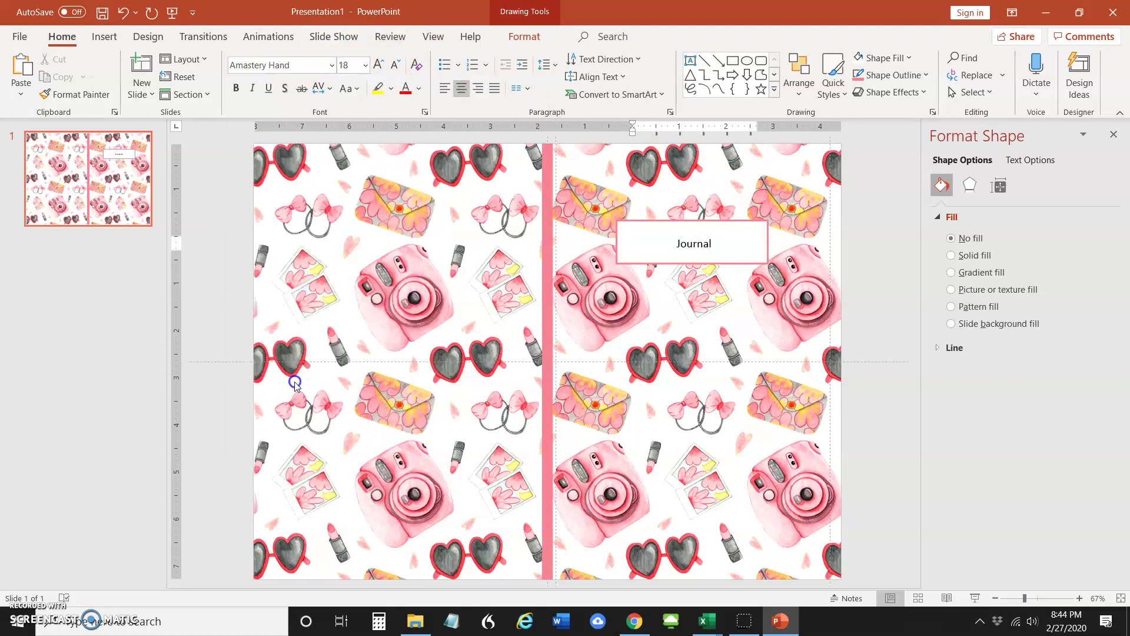
pyautogui.click(735, 235)
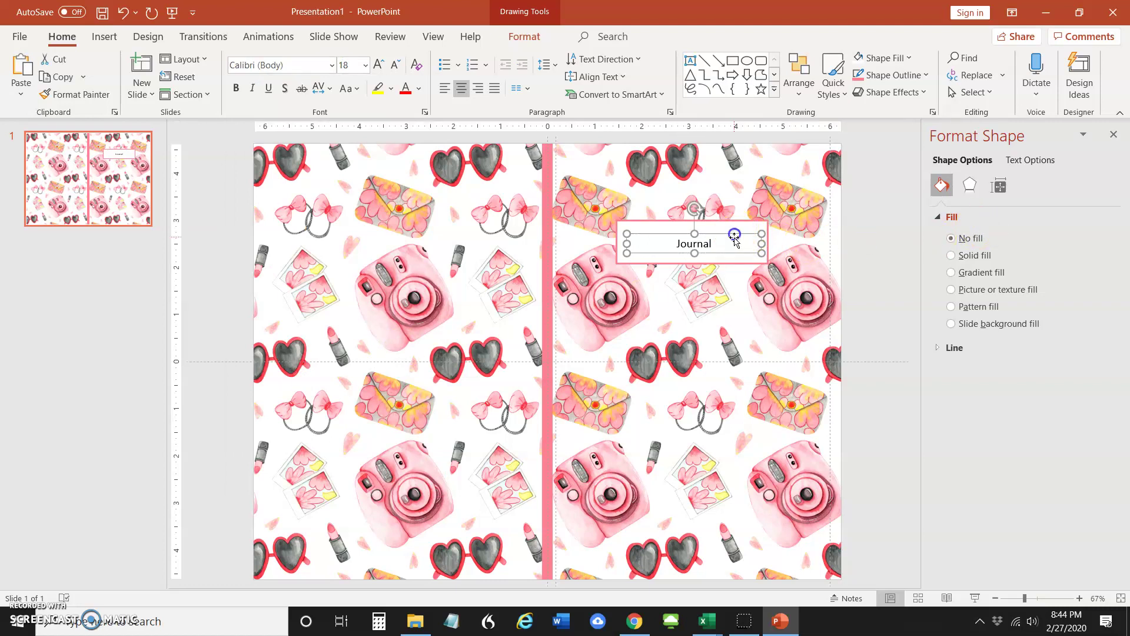
pyautogui.click(328, 70)
pyautogui.click(284, 169)
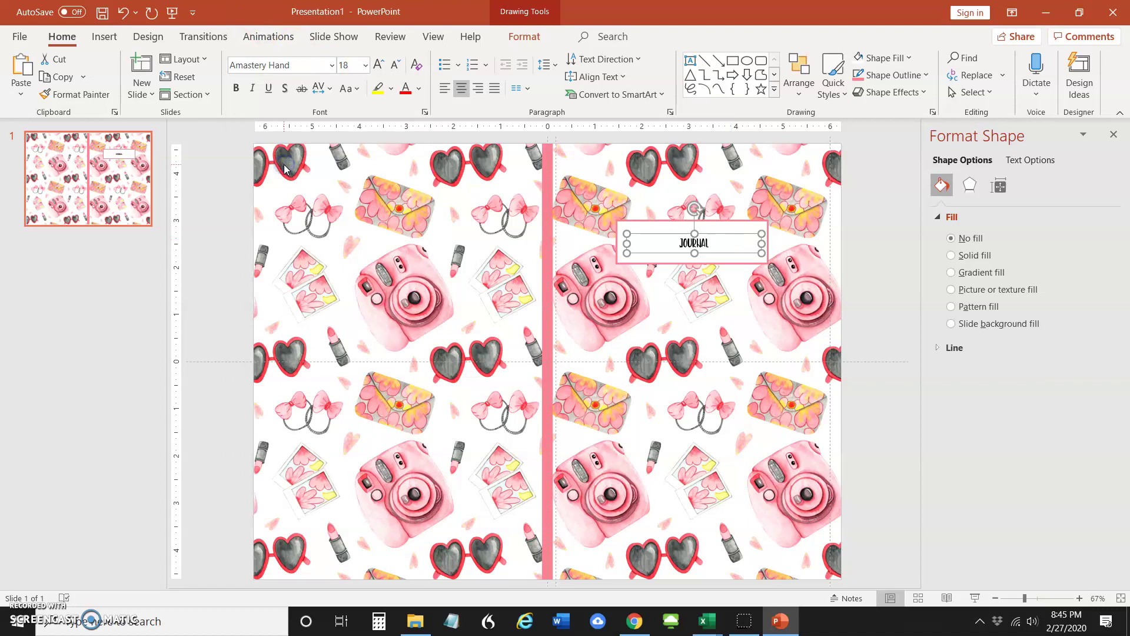
# Enlarge JOURNAL to 40 pt and centre its box inside the white rectangle
pyautogui.click(380, 65)
pyautogui.click(380, 65)
pyautogui.click(381, 65)
pyautogui.click(380, 65)
pyautogui.click(380, 64)
pyautogui.click(380, 65)
pyautogui.moveTo(750, 233); pyautogui.dragTo(715, 223)
pyautogui.click(716, 227)
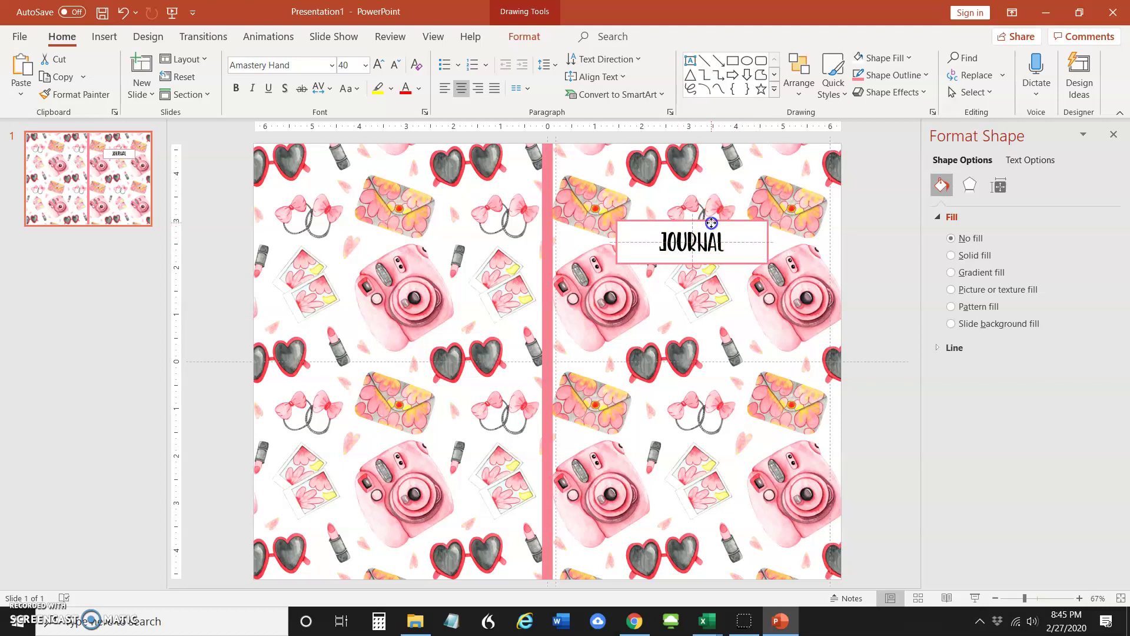
pyautogui.moveTo(711, 223); pyautogui.dragTo(711, 223)
pyautogui.click(881, 390)
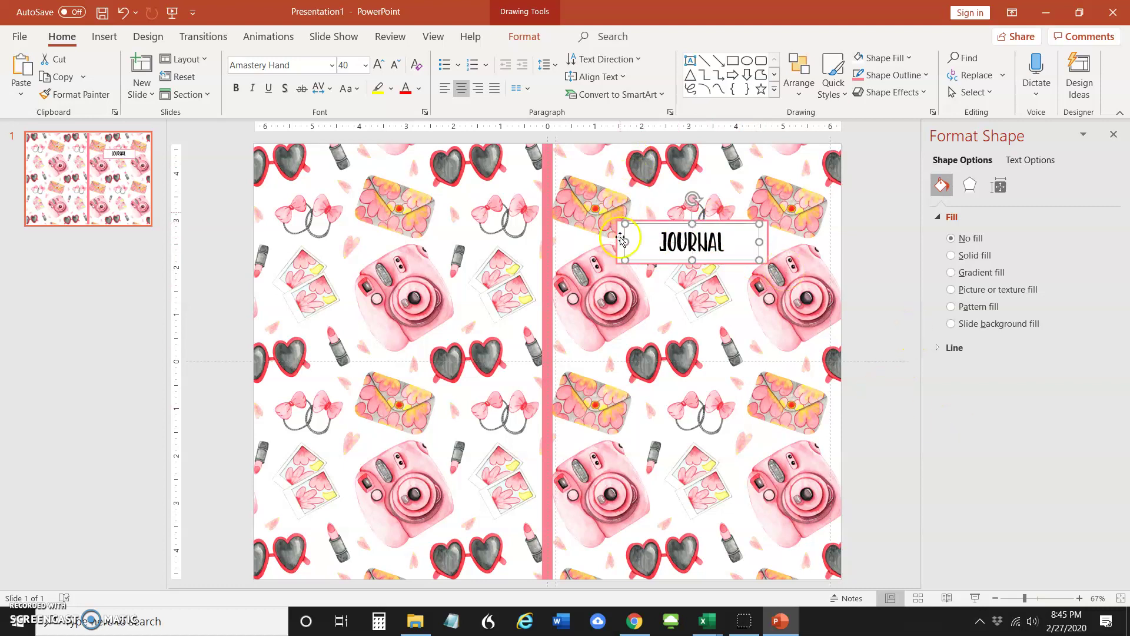
pyautogui.click(805, 229)
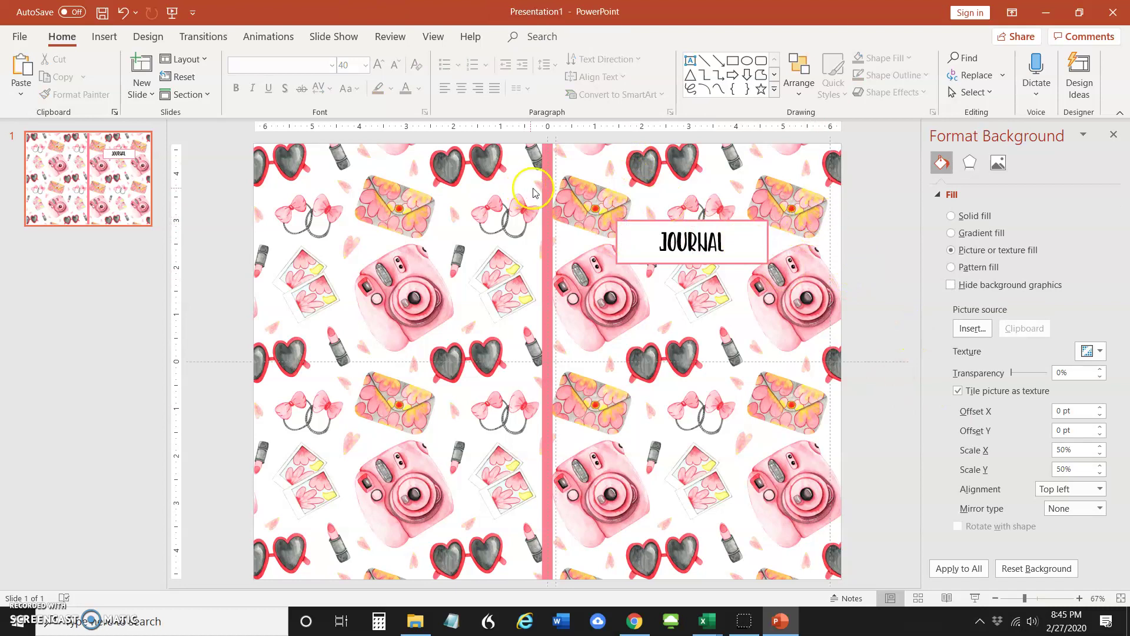
# Draw a rectangle over the whole front cover and send it behind the JOURNAL label
pyautogui.click(99, 38)
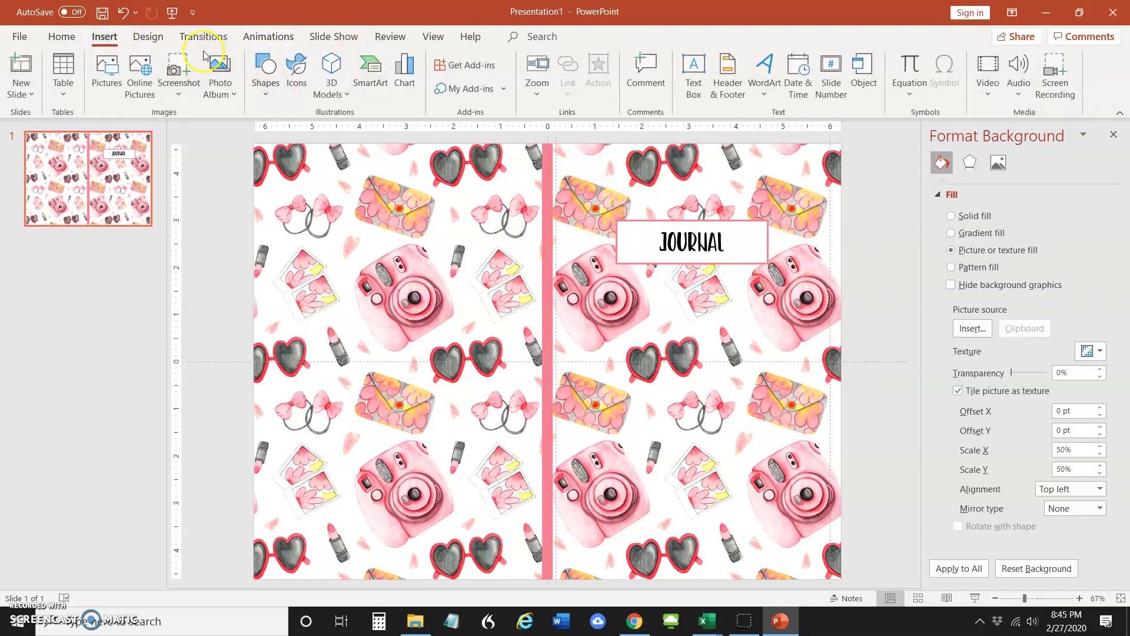
pyautogui.click(265, 73)
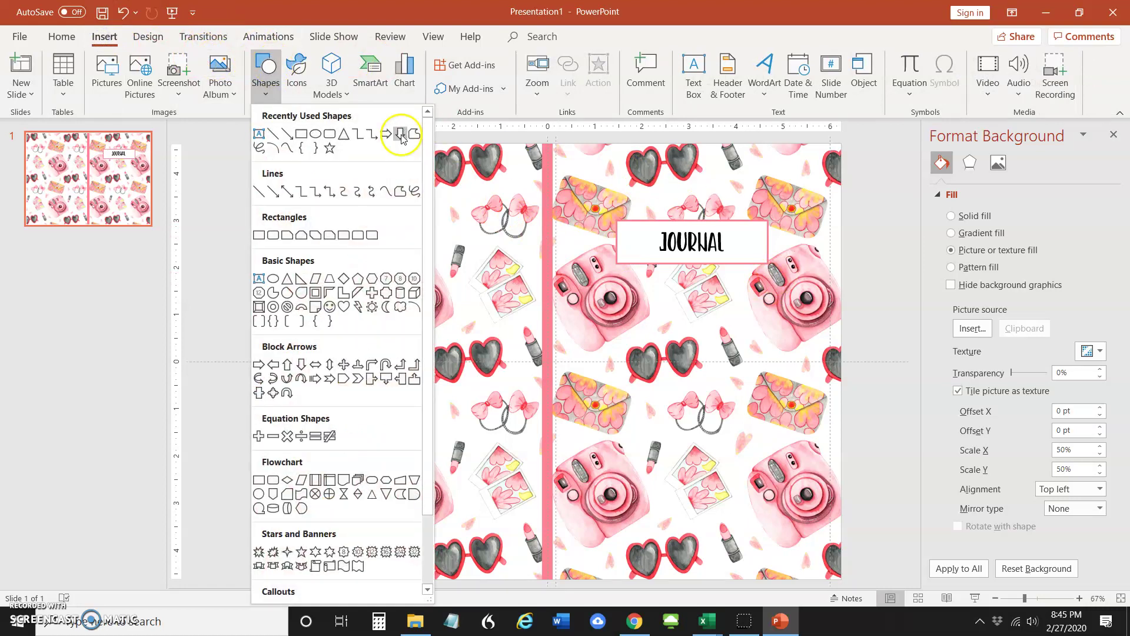
pyautogui.click(301, 135)
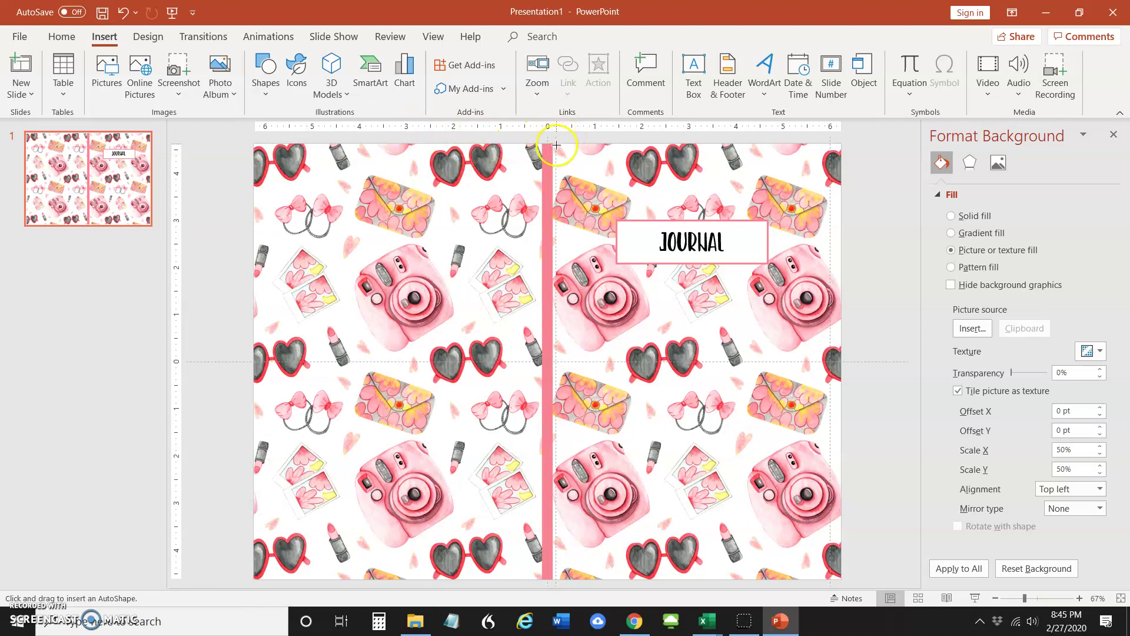
pyautogui.moveTo(561, 148); pyautogui.dragTo(828, 591)
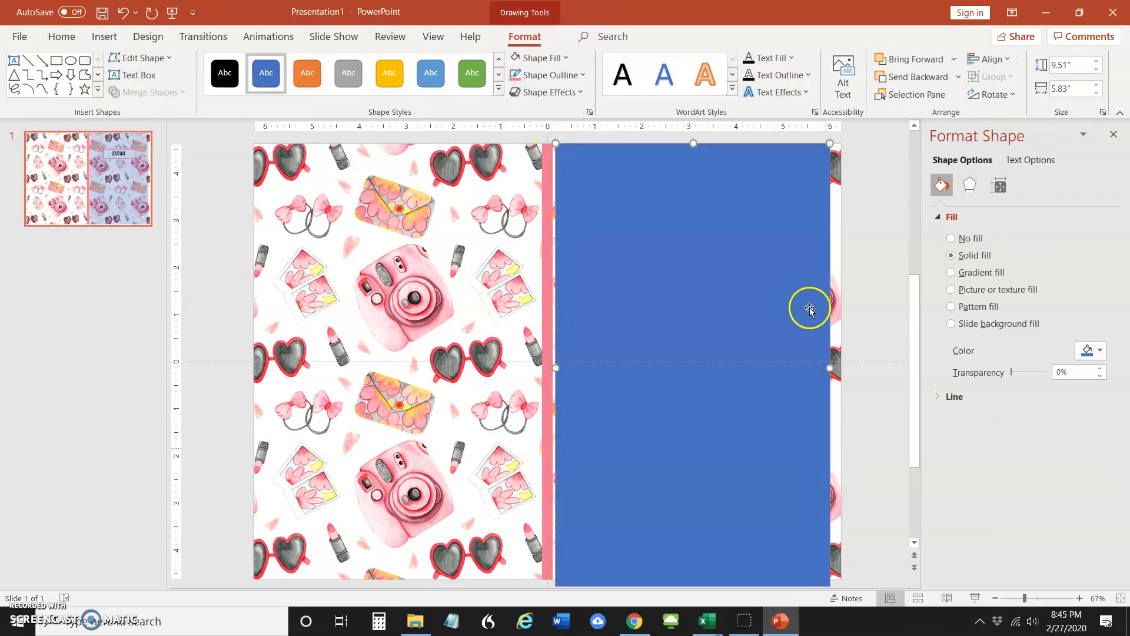
pyautogui.click(916, 78)
pyautogui.click(916, 77)
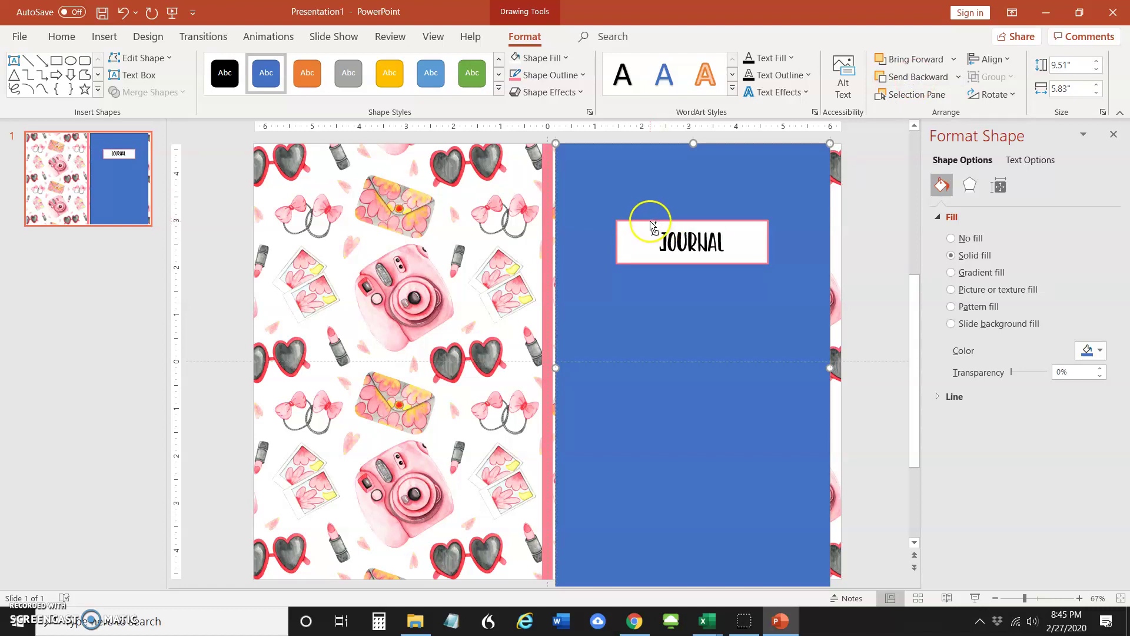
# Select the JOURNAL label frame together with its inner text box
pyautogui.click(650, 220)
pyautogui.click(644, 191)
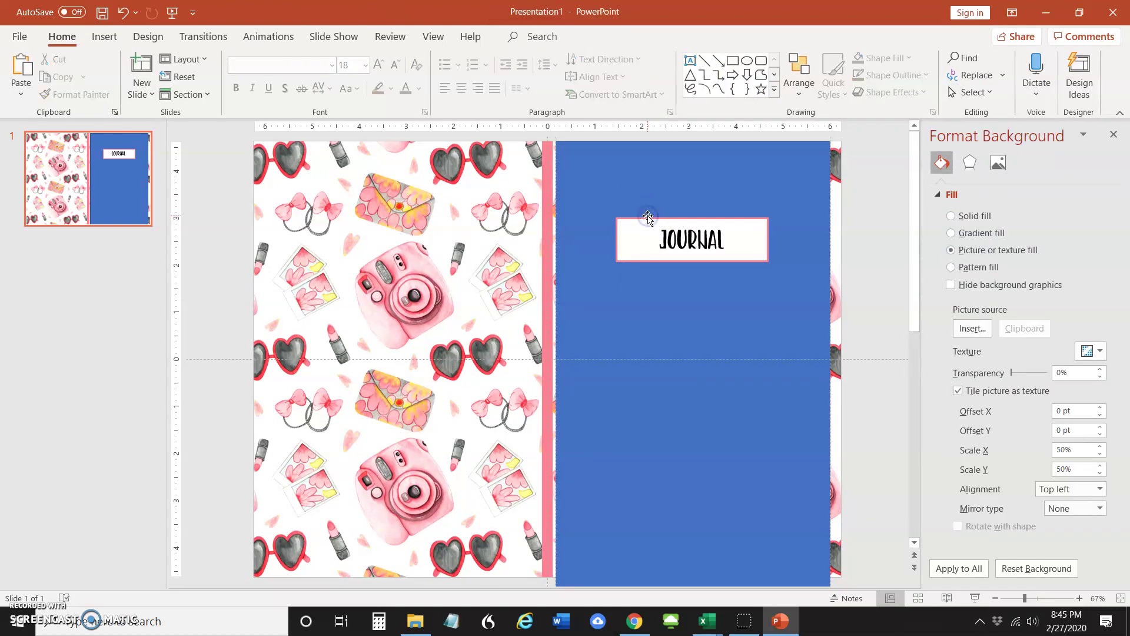
pyautogui.click(662, 222)
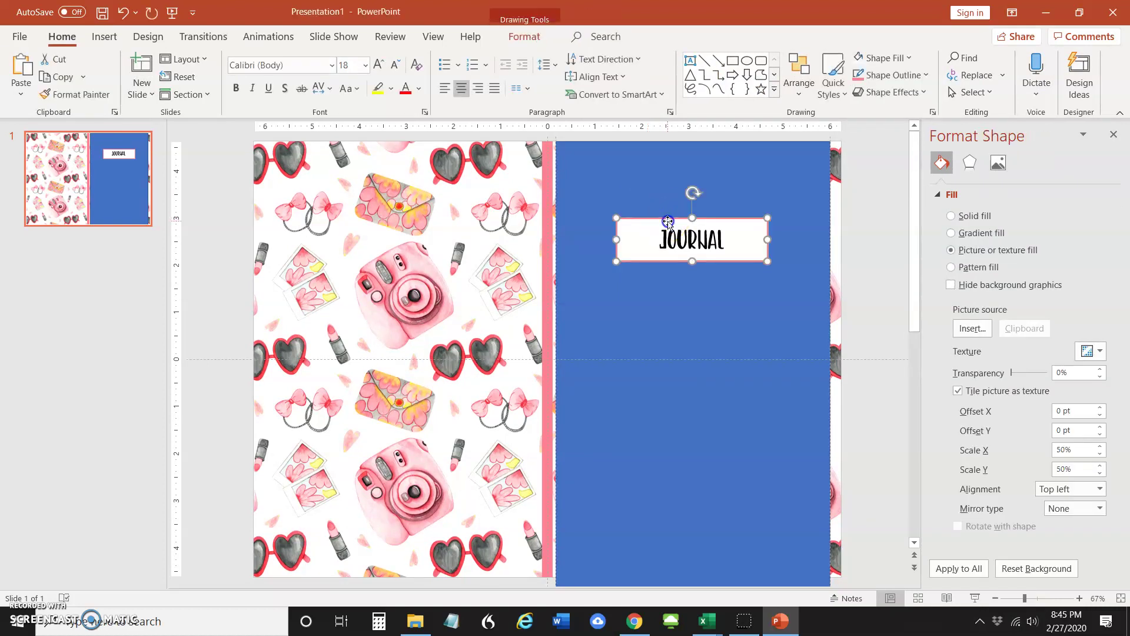
pyautogui.click(667, 183)
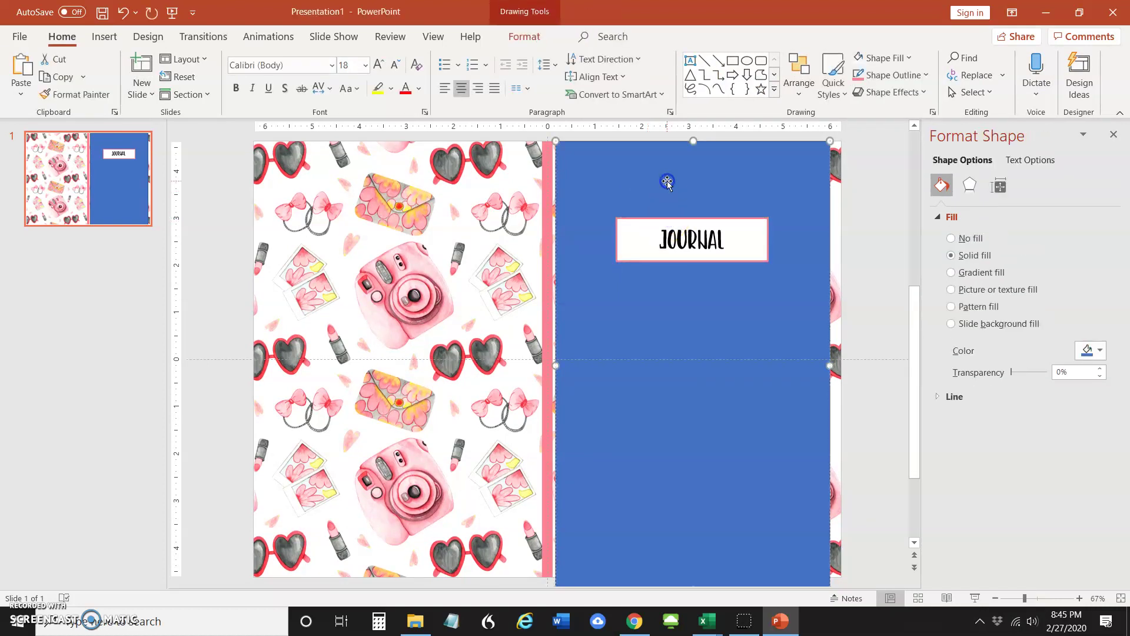
pyautogui.click(658, 218)
pyautogui.keyDown('shift'); pyautogui.click(663, 253); pyautogui.keyUp('shift')
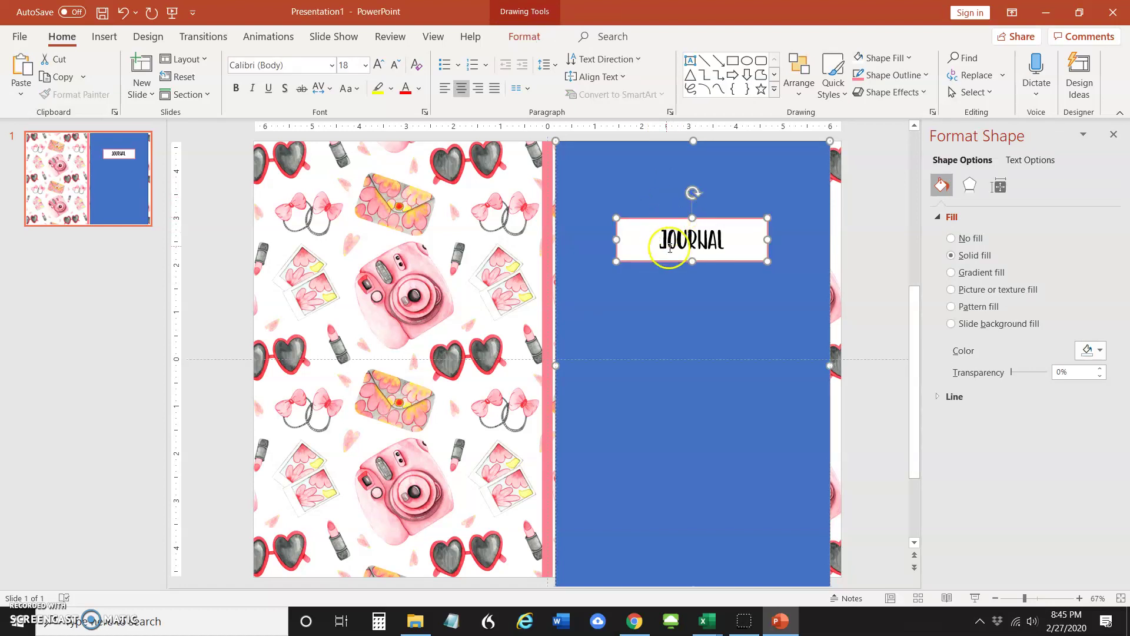
pyautogui.click(626, 142)
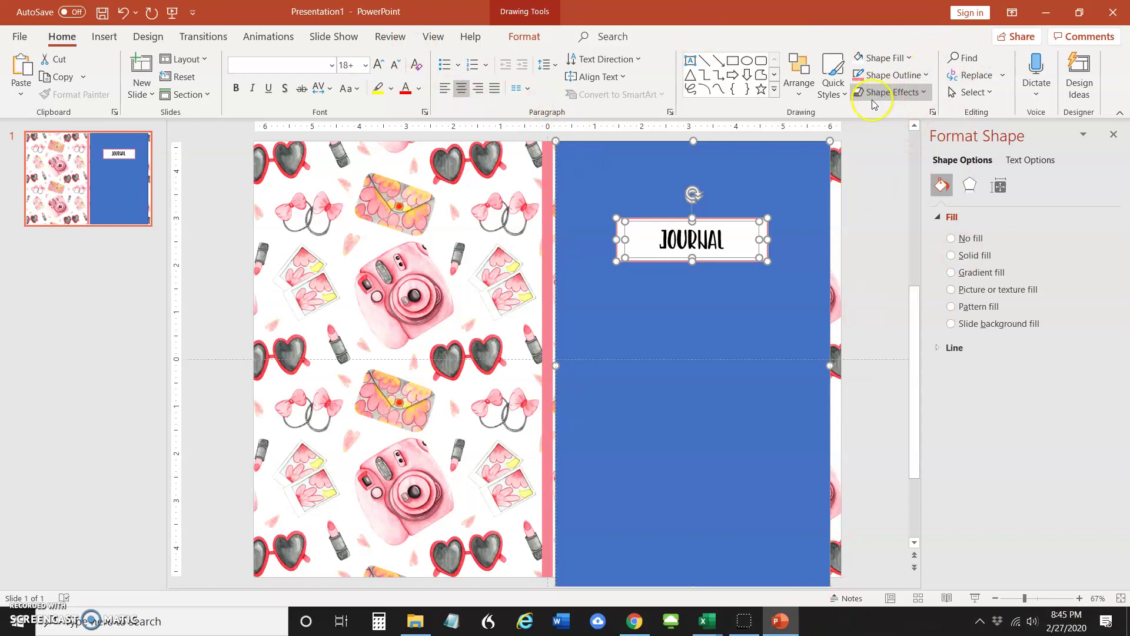
# Align the JOURNAL text box and frame with Align Center
pyautogui.click(796, 95)
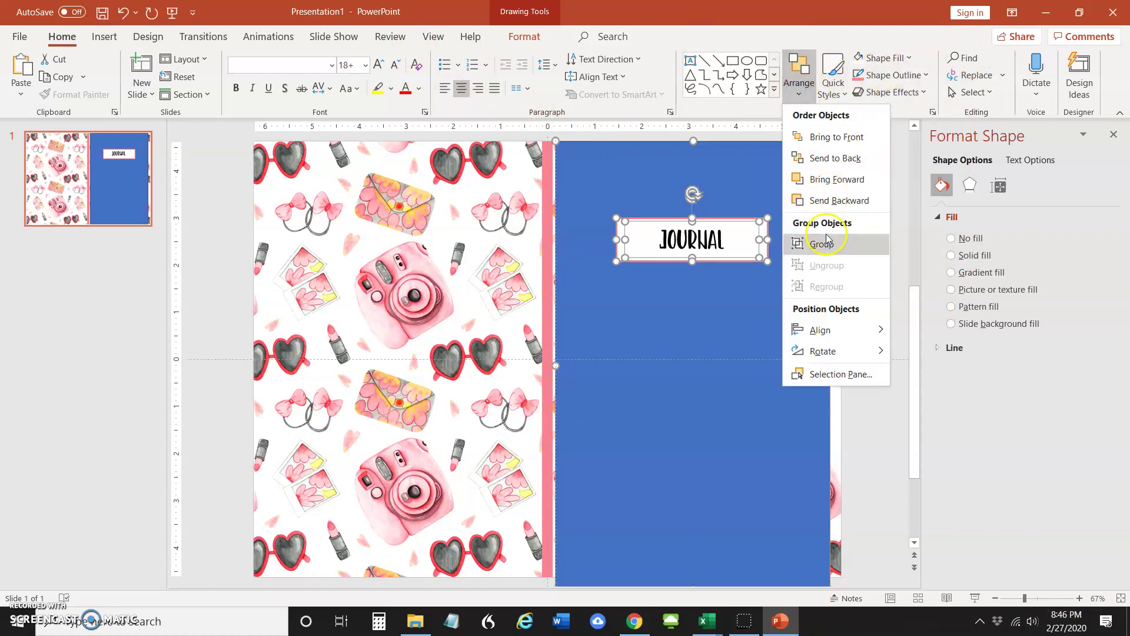
pyautogui.moveTo(826, 333)
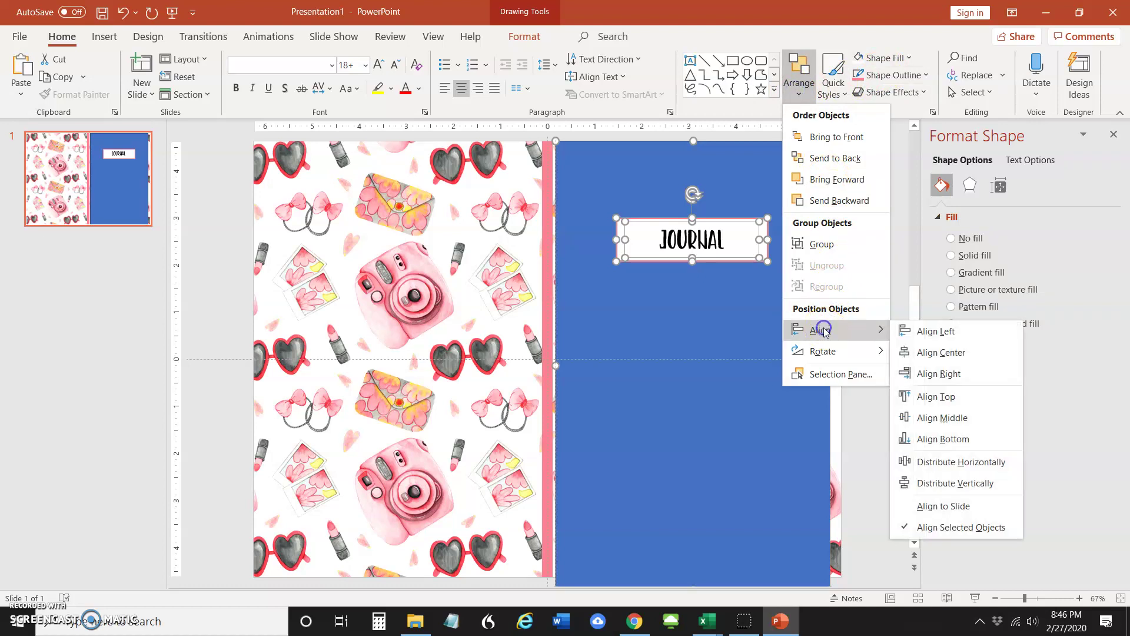
pyautogui.click(935, 353)
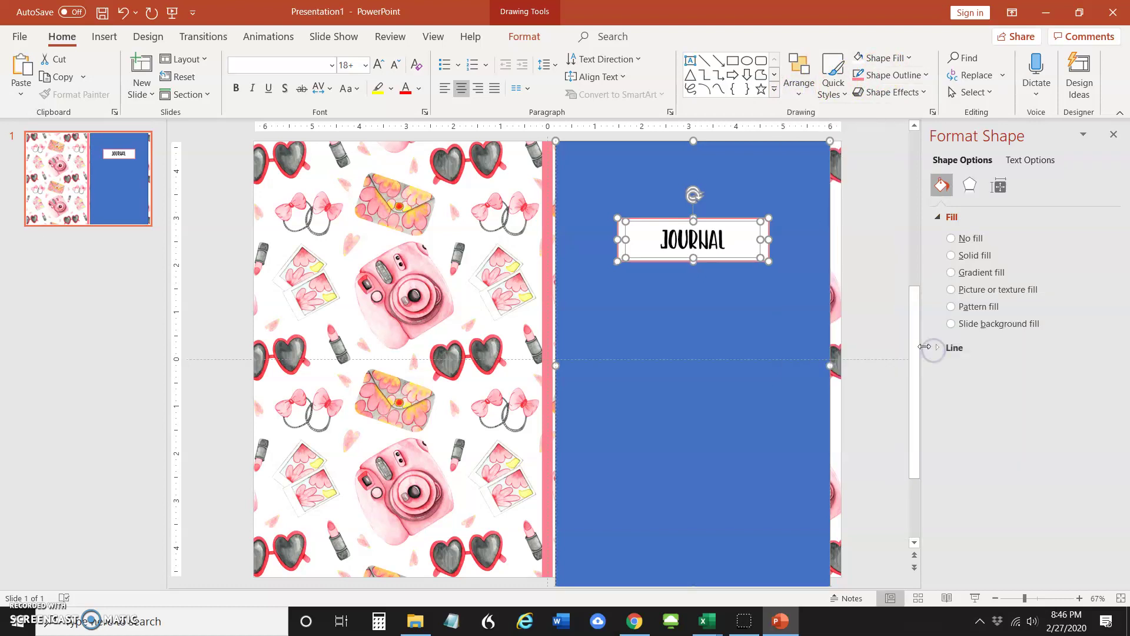
# Delete the blue cover rectangle to reveal the pink watercolor pattern
pyautogui.click(860, 202)
pyautogui.click(756, 178)
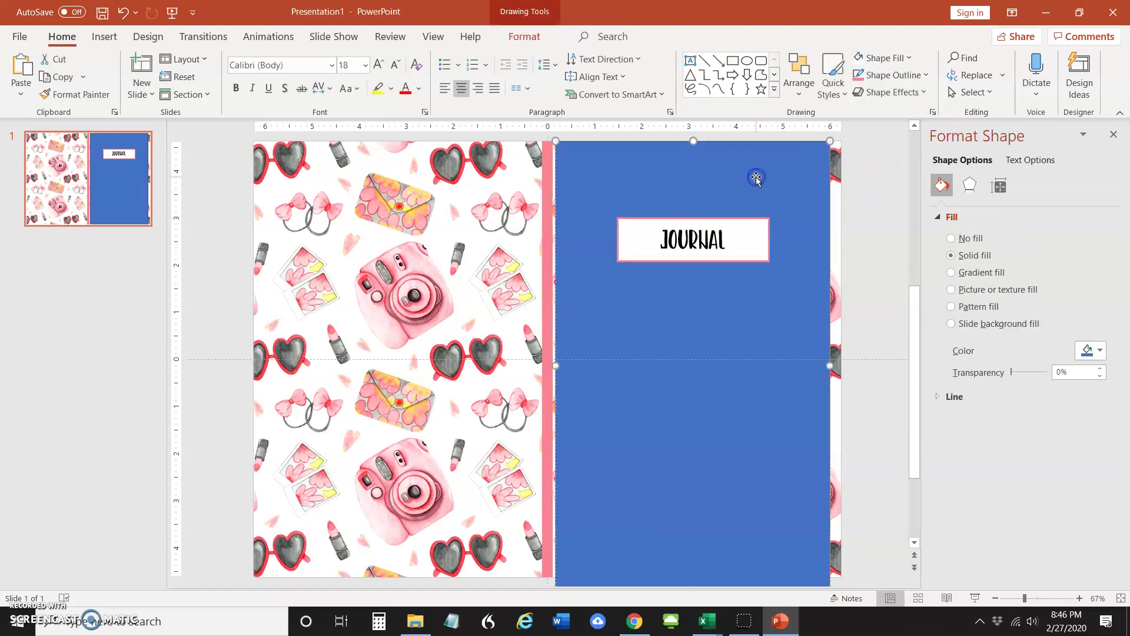
pyautogui.press('Delete')
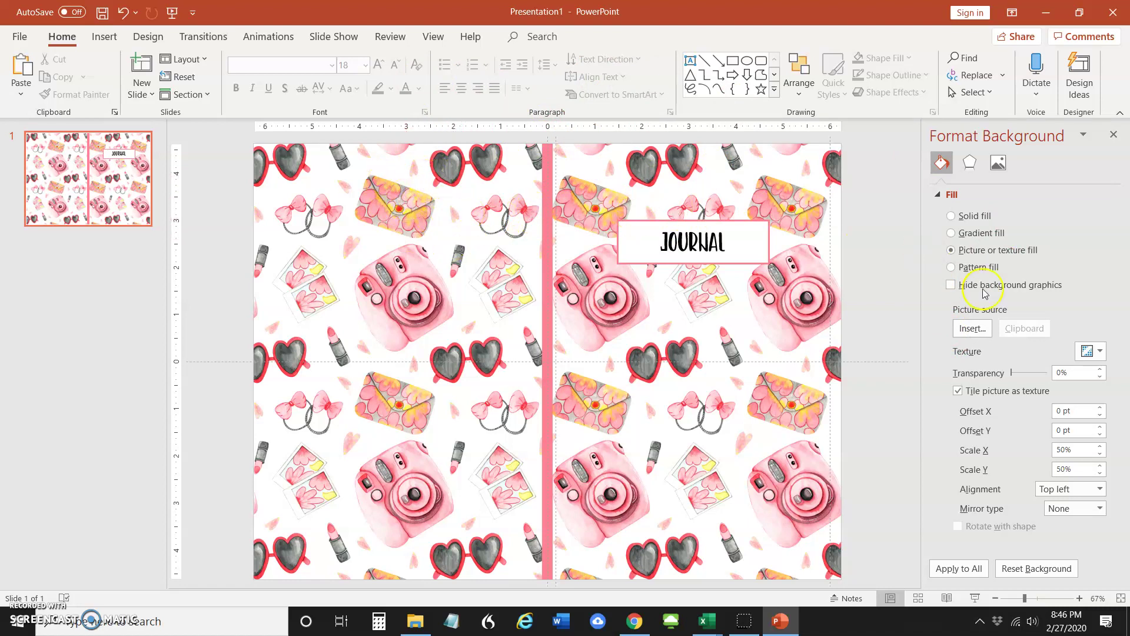
# Set the slide background to a Solid fill with Automatic (white) colour
pyautogui.click(975, 217)
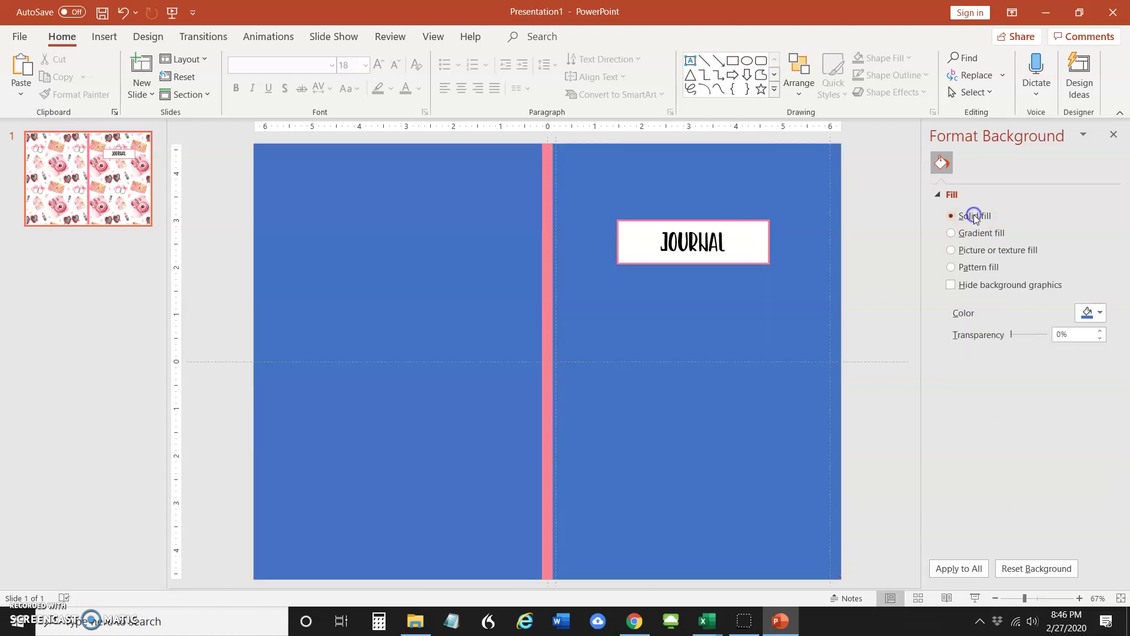
pyautogui.click(1100, 314)
pyautogui.click(1017, 328)
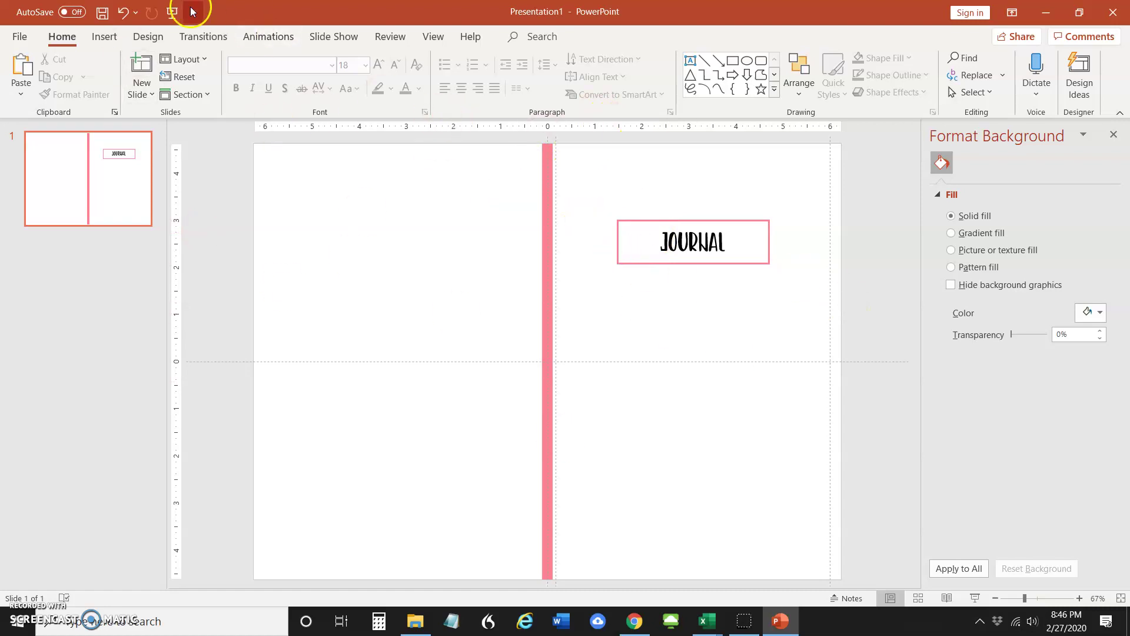
# Start Save As and browse to the New folder in Downloads
pyautogui.click(22, 38)
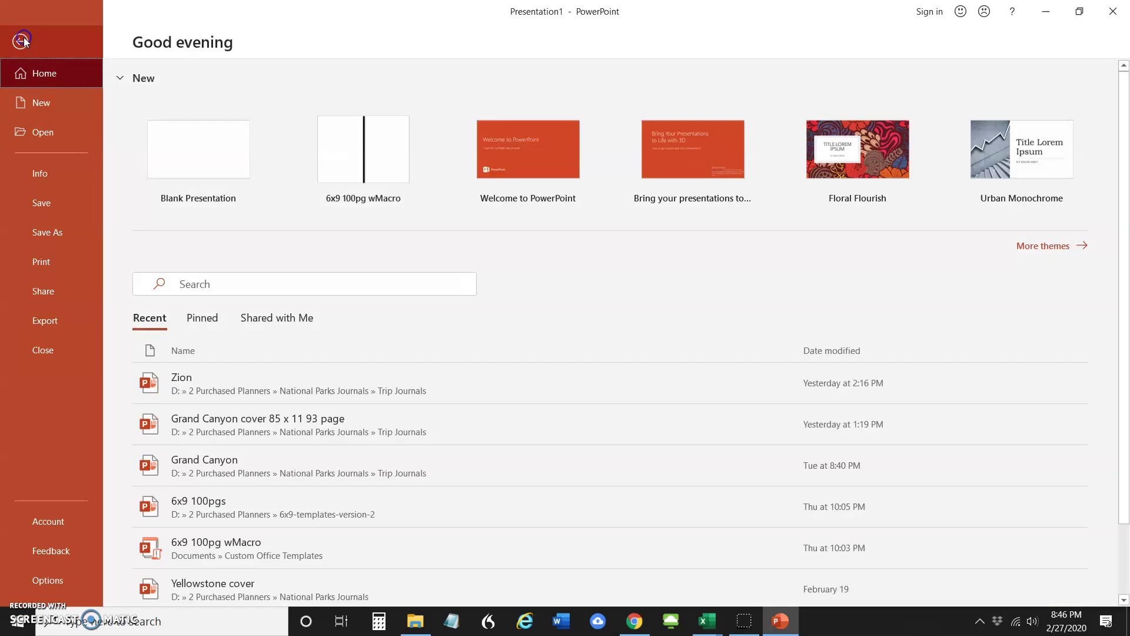
pyautogui.click(40, 239)
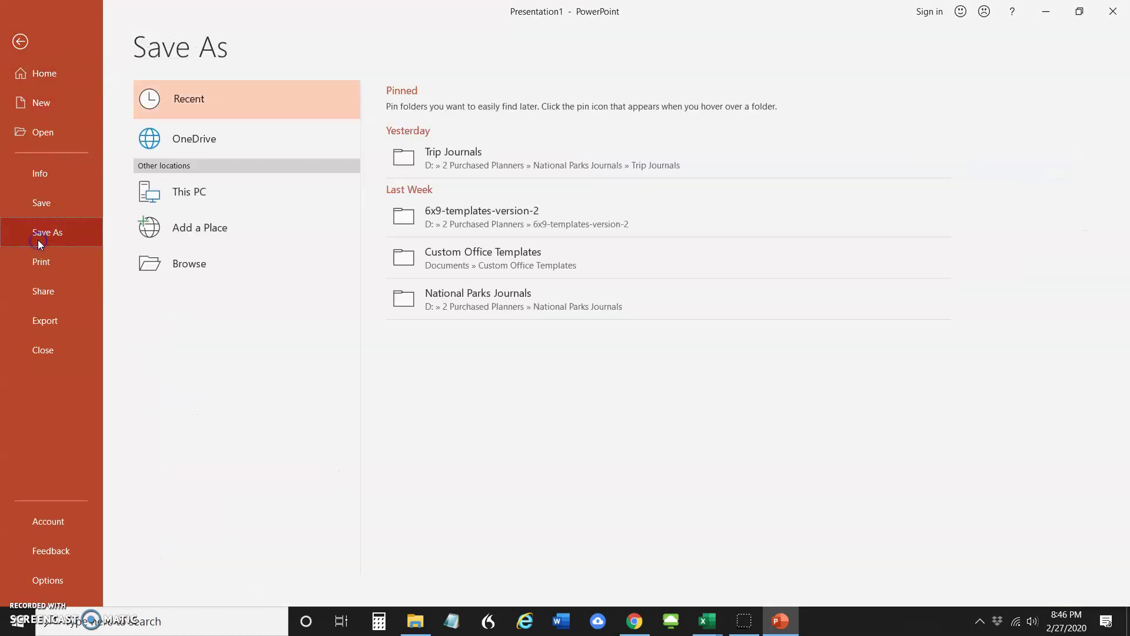
pyautogui.click(194, 264)
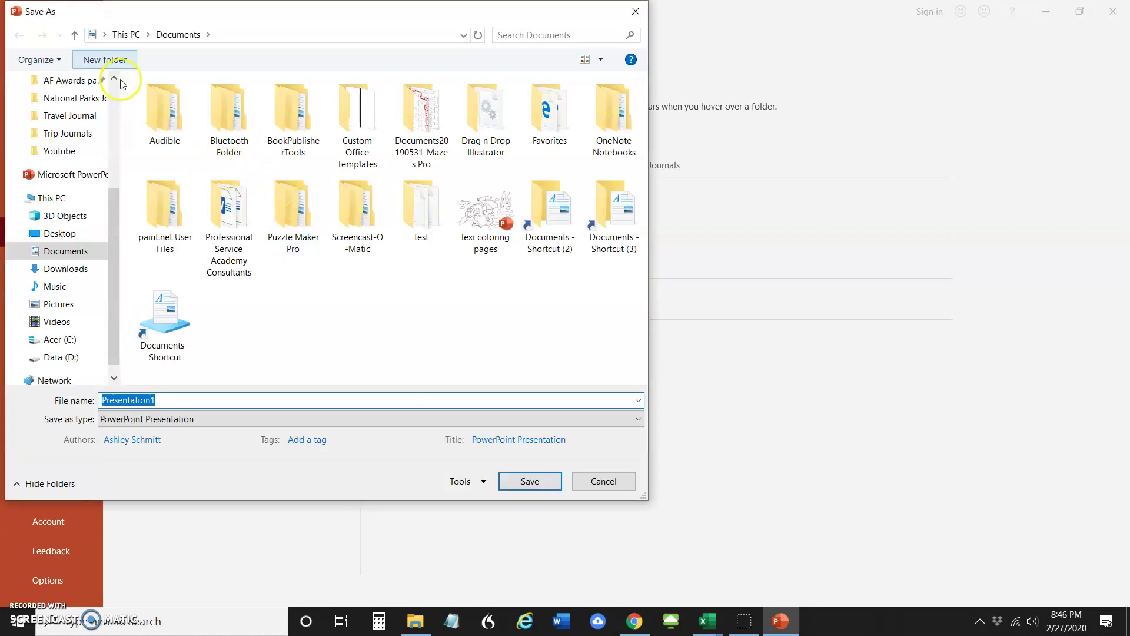
pyautogui.click(80, 269)
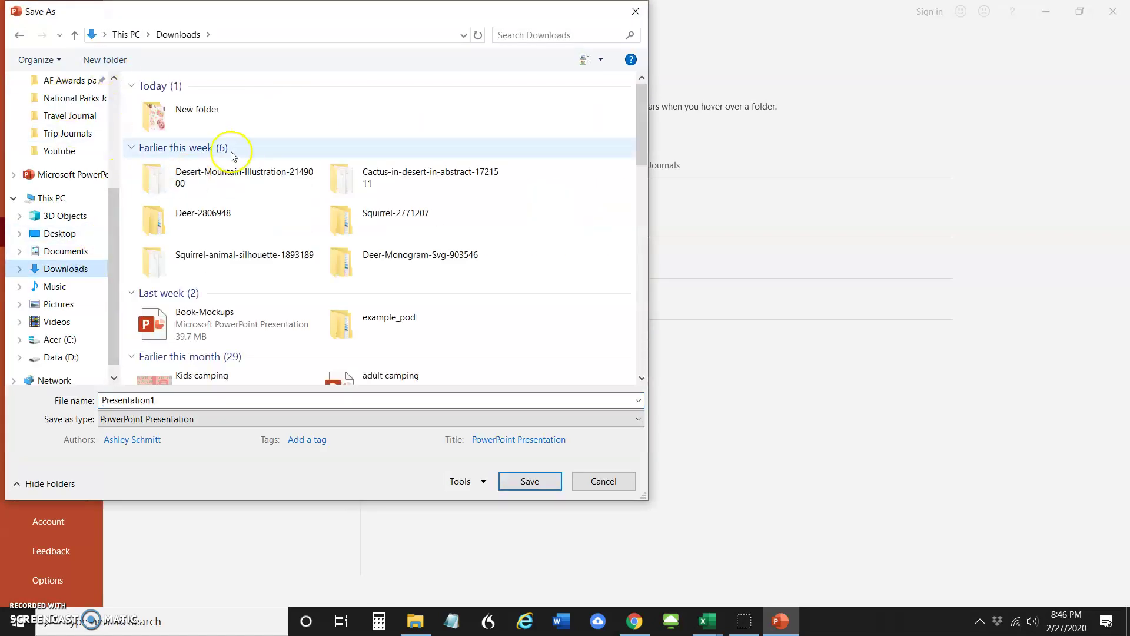
pyautogui.doubleClick(195, 121)
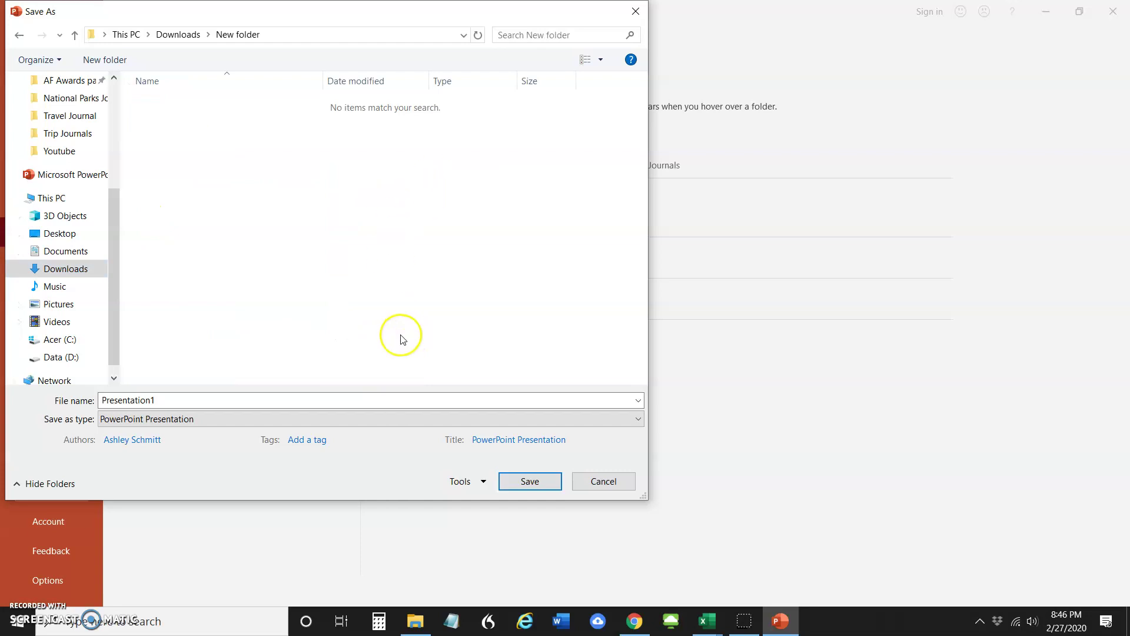
# Save as a PowerPoint Template named '6 x 9 100 page cover template'
pyautogui.click(166, 419)
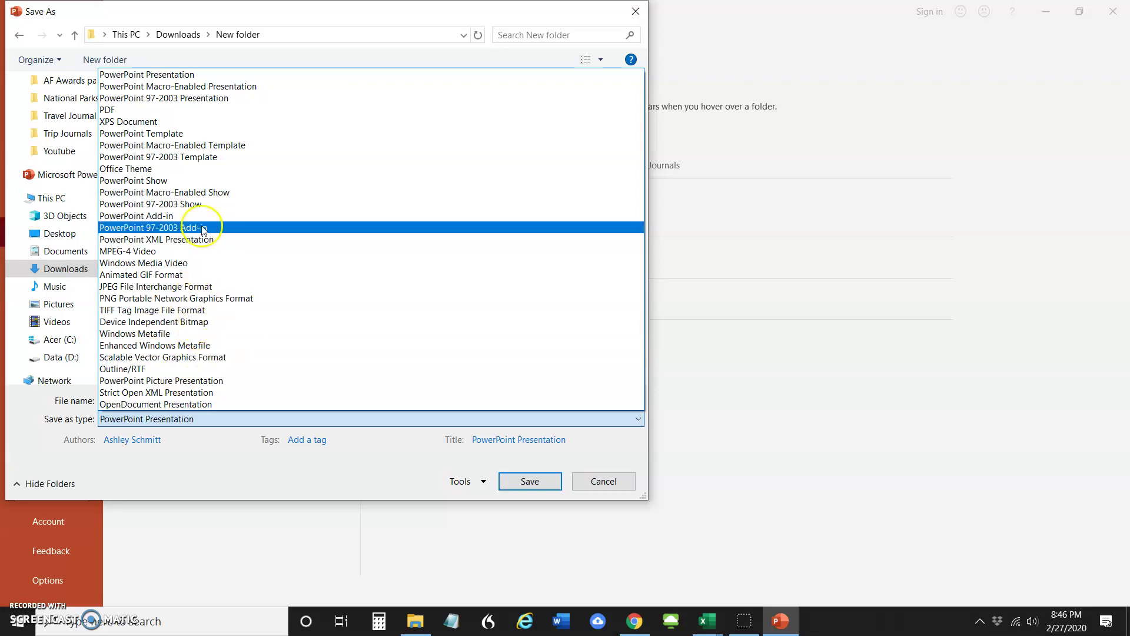
pyautogui.click(156, 135)
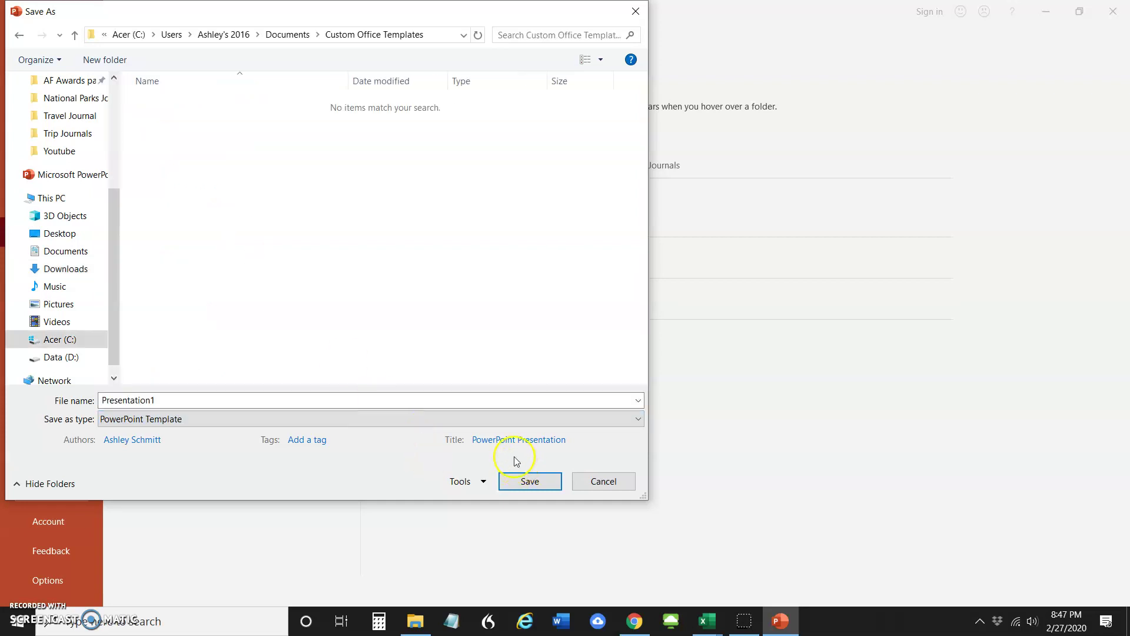
pyautogui.doubleClick(195, 401)
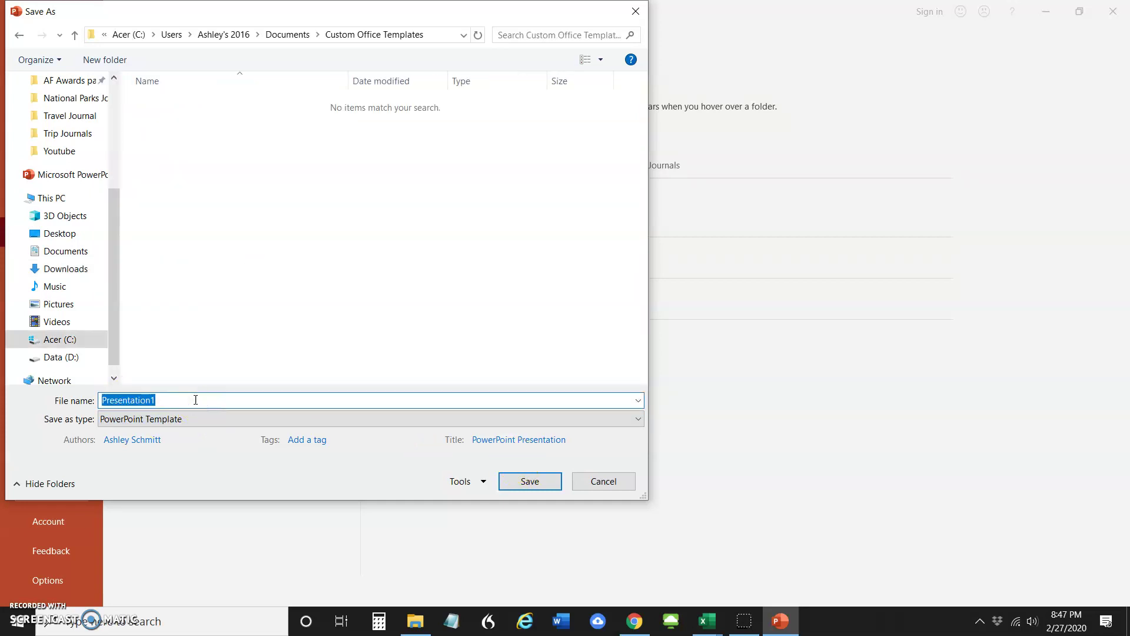
pyautogui.write('6 x 9 100 page cover template')
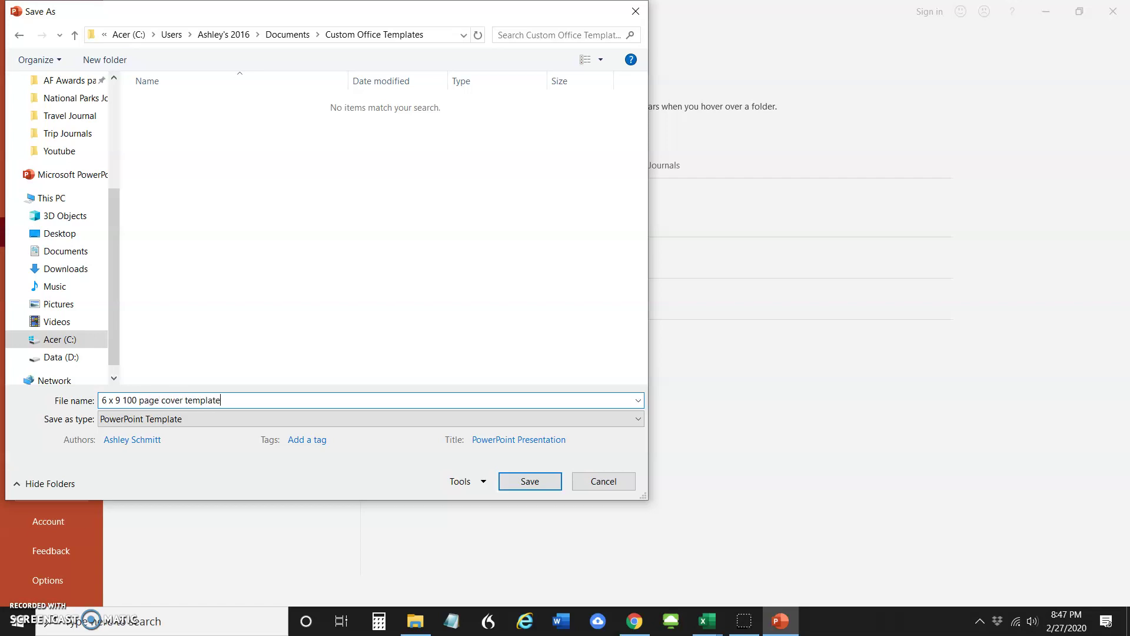
pyautogui.click(515, 483)
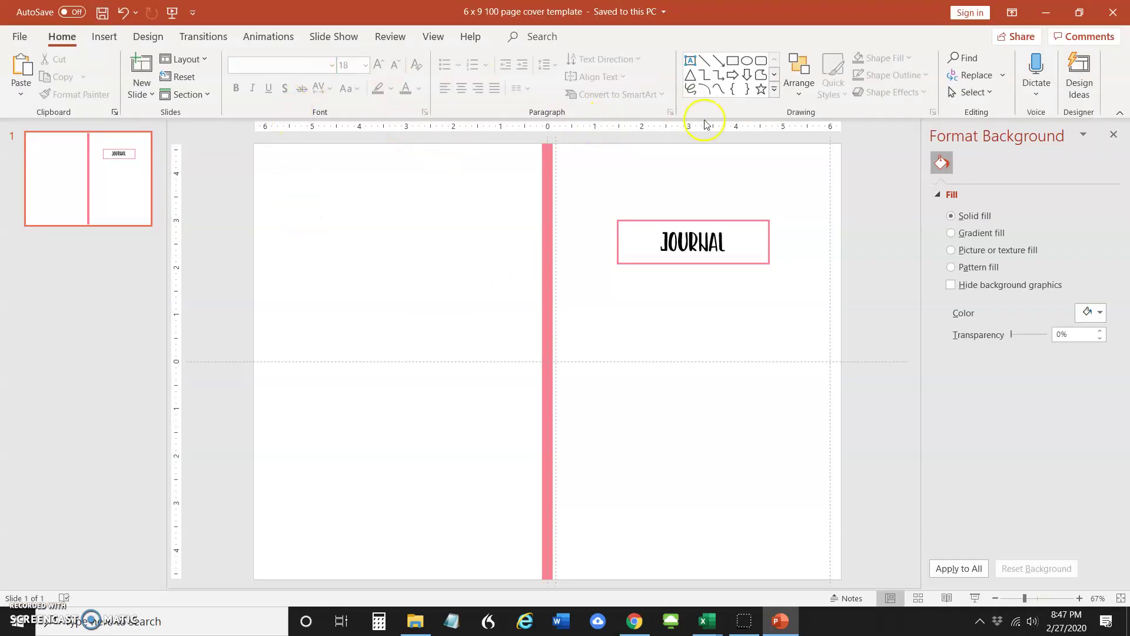
# Check File > New Personal templates for '6 x 9 100 page cover template'
pyautogui.click(19, 36)
pyautogui.click(40, 101)
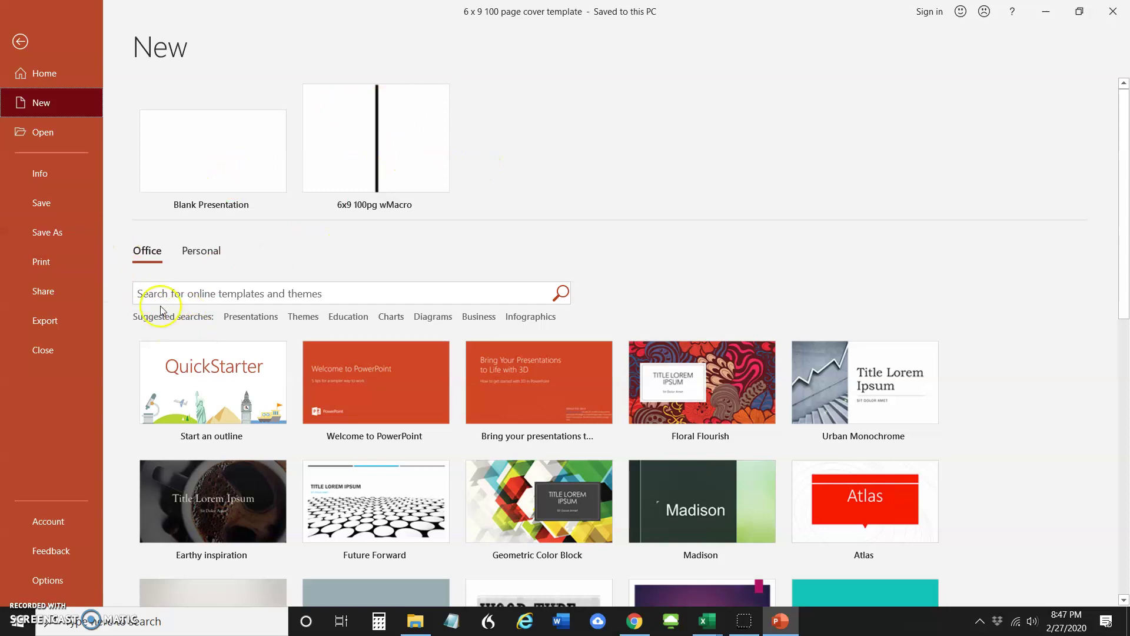
pyautogui.scroll(-1, 391, 280)
pyautogui.scroll(1, 392, 283)
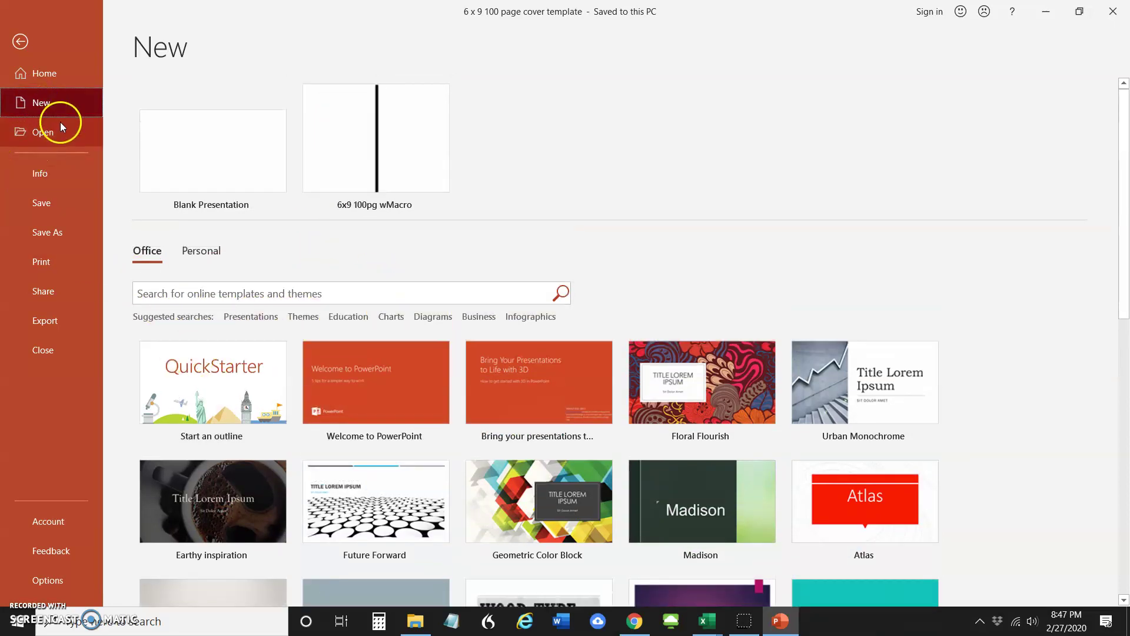
pyautogui.click(202, 252)
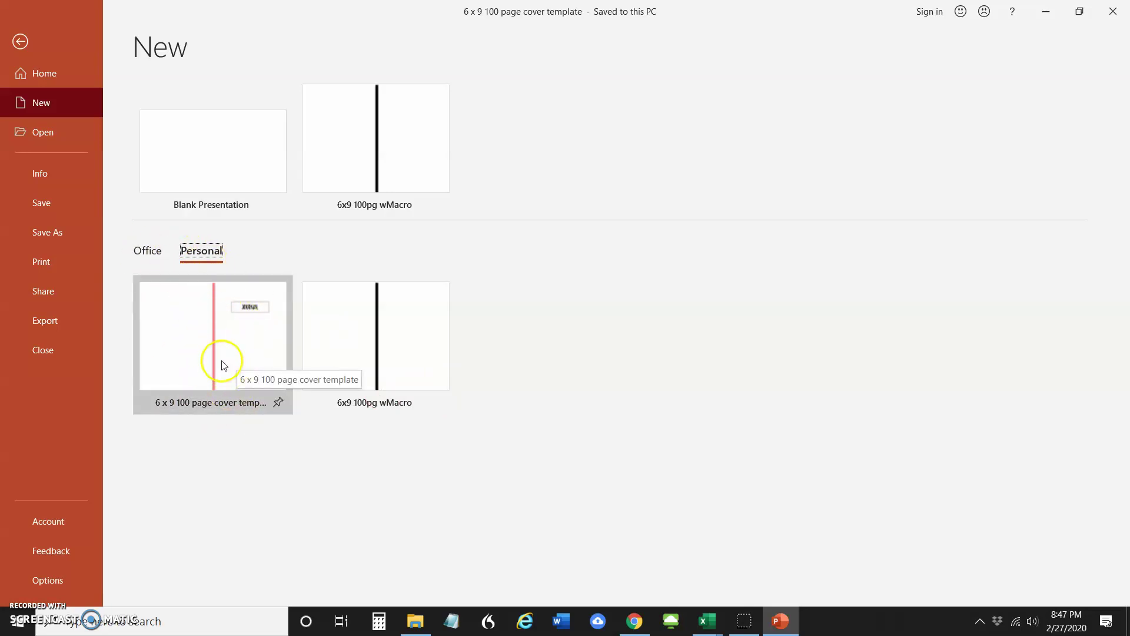
# Fill the cover background with the picture file PatternPNG1
pyautogui.click(19, 39)
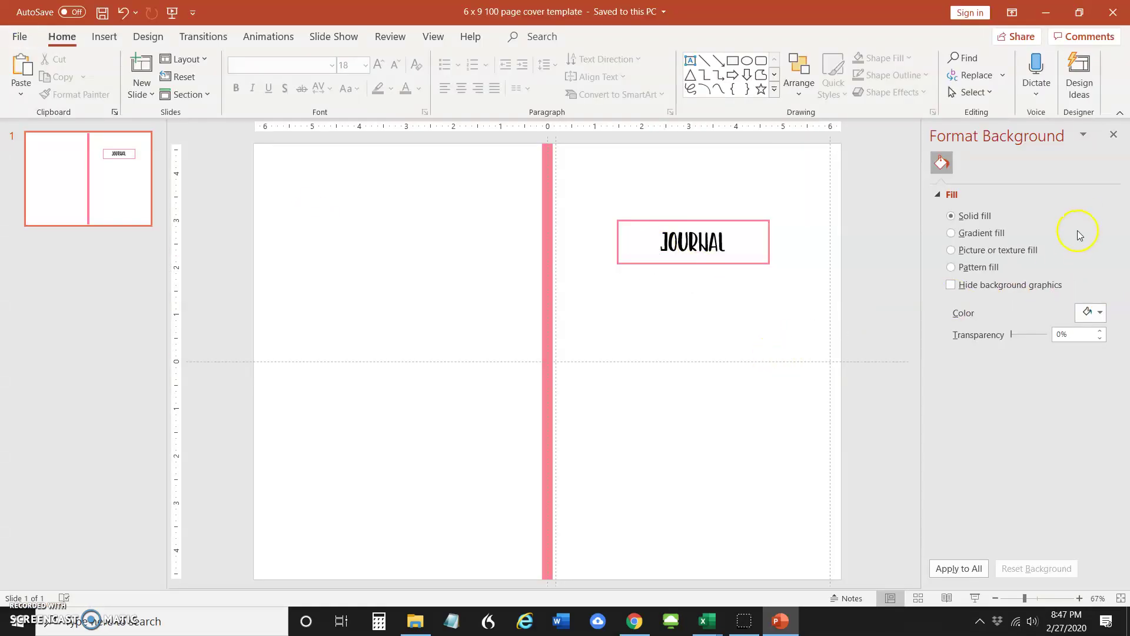
pyautogui.click(982, 256)
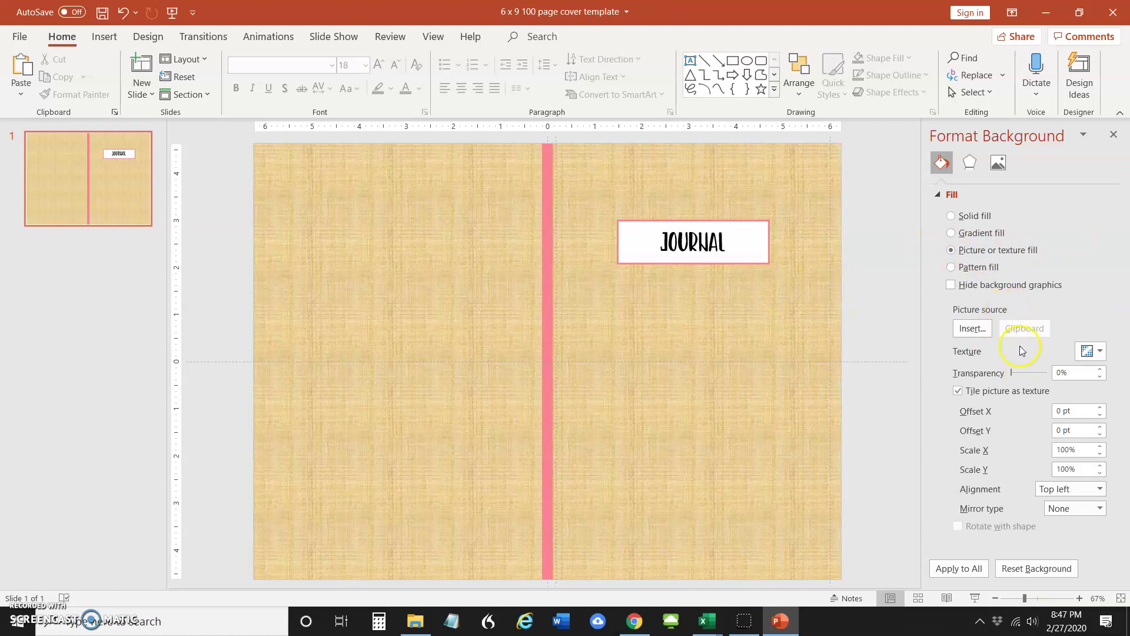
pyautogui.click(976, 332)
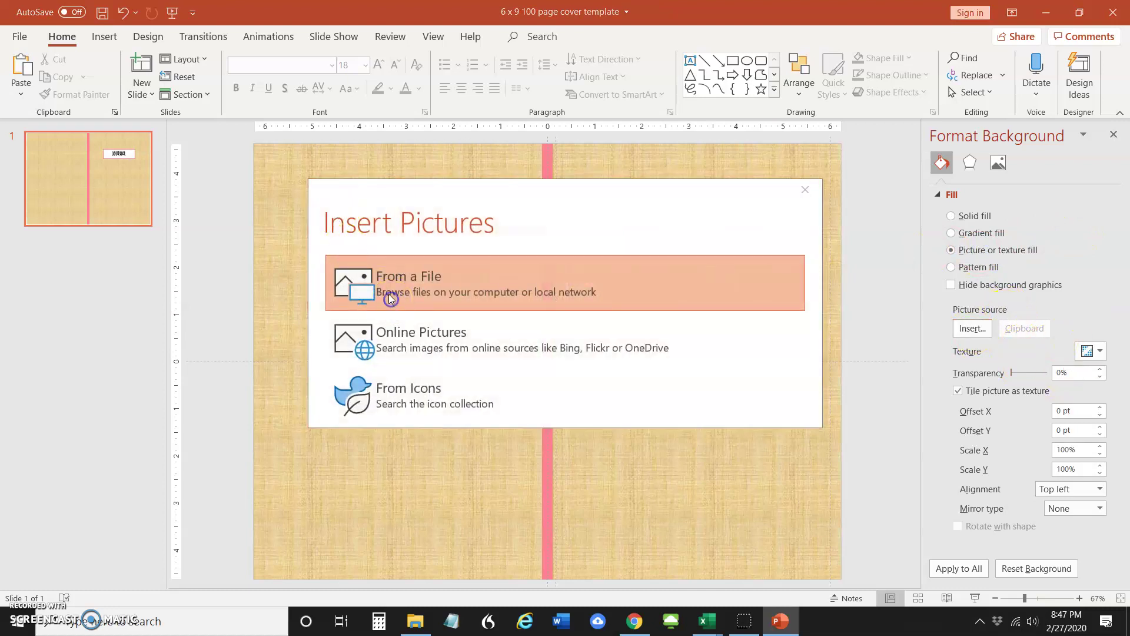
pyautogui.click(344, 296)
pyautogui.doubleClick(172, 104)
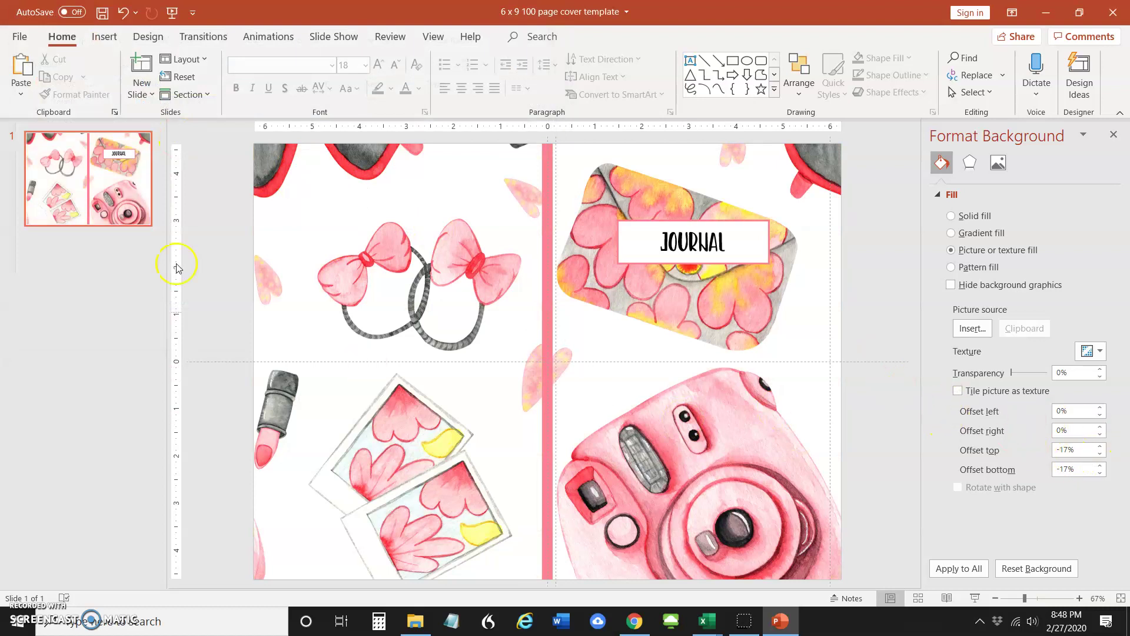
# Duplicate the cover as slide 2
pyautogui.click(136, 94)
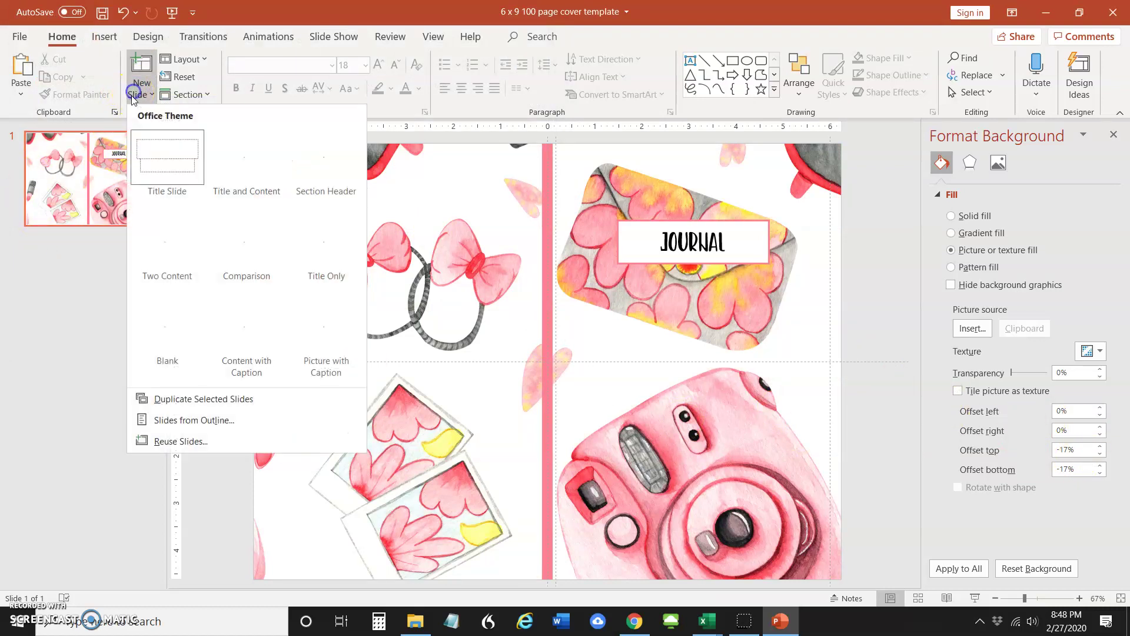
pyautogui.click(80, 376)
pyautogui.click(86, 202)
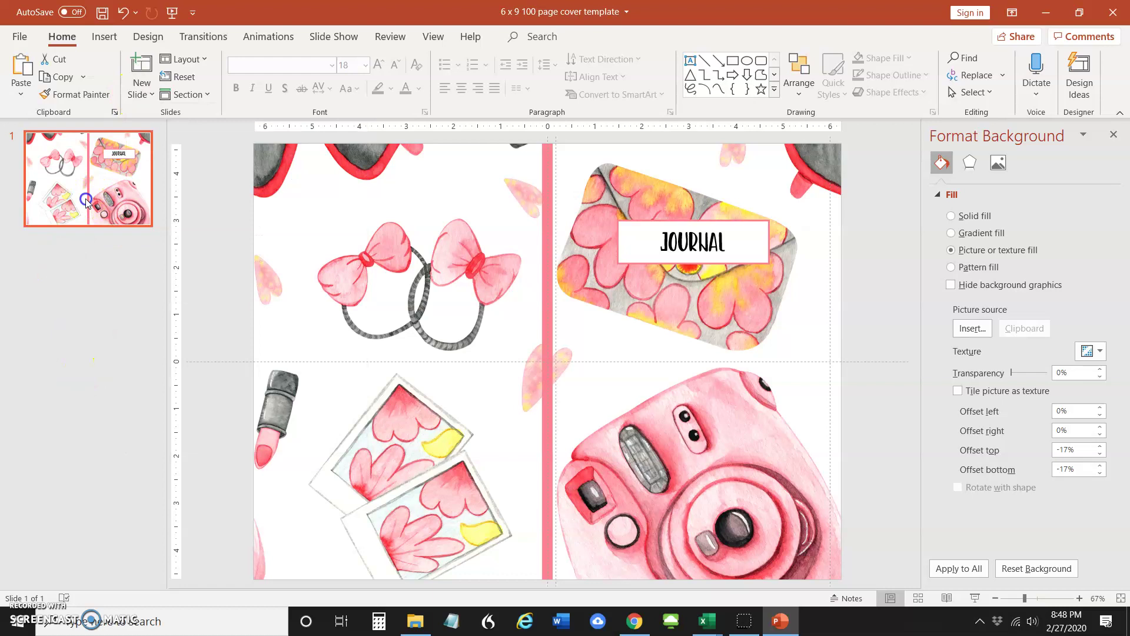
pyautogui.click(83, 282)
pyautogui.press('Return')
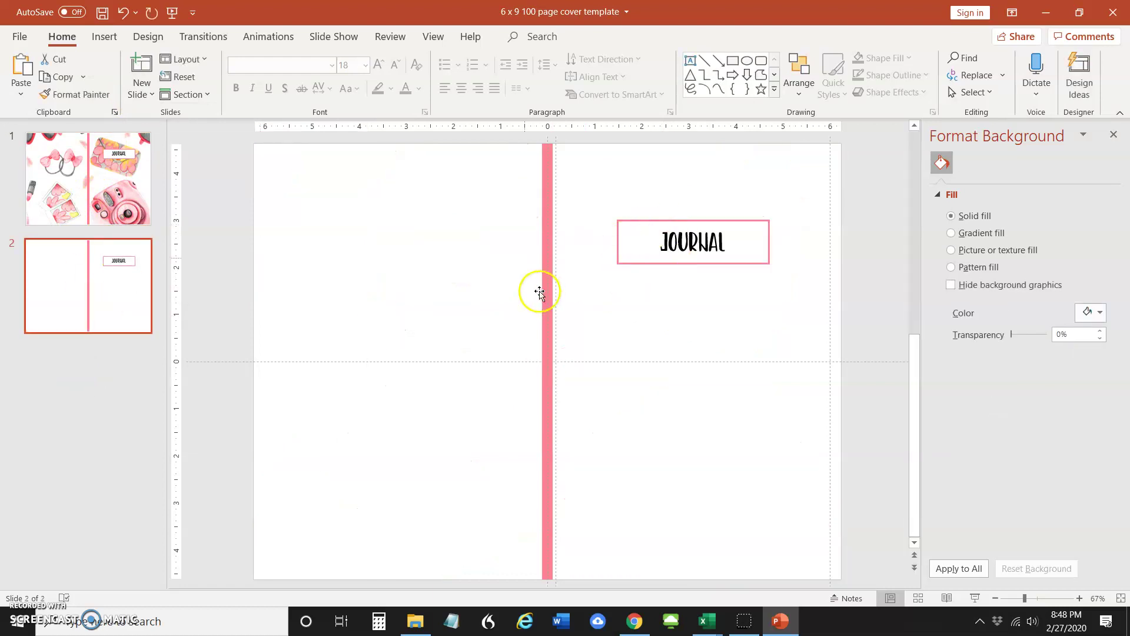
# Give slide 2 the PatternPNG1 picture background
pyautogui.click(972, 251)
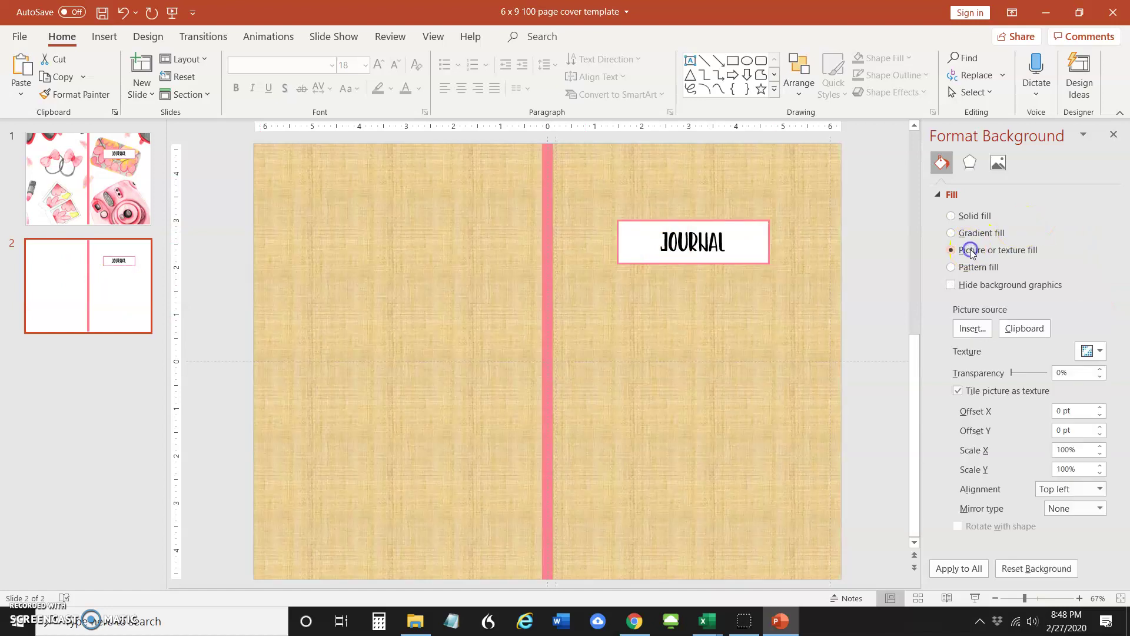
pyautogui.click(972, 329)
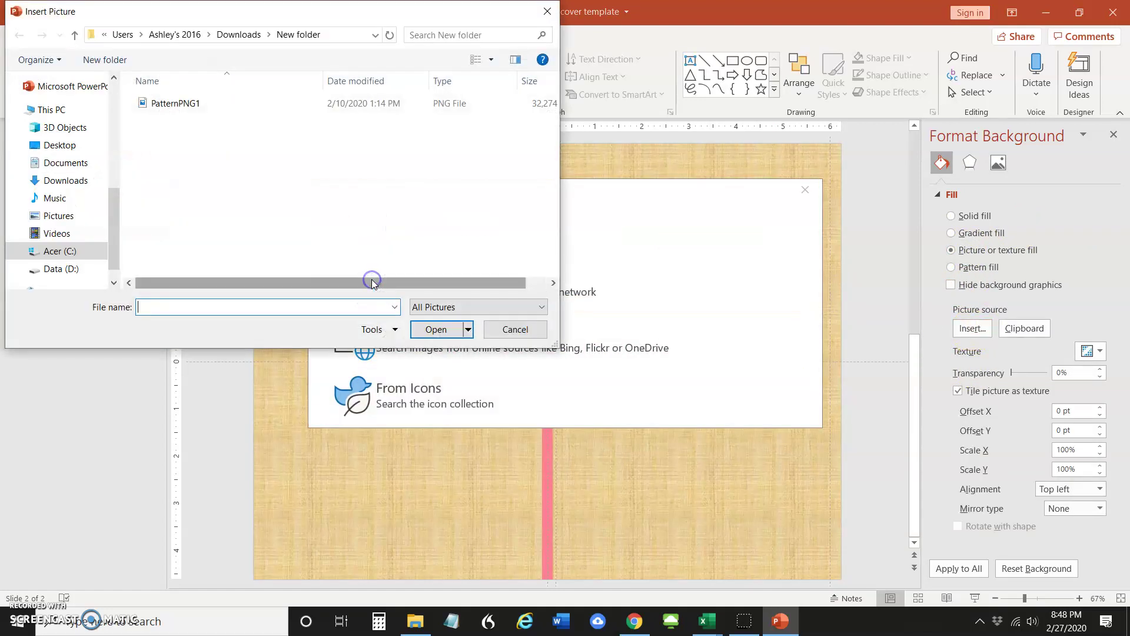
pyautogui.click(158, 104)
pyautogui.doubleClick(158, 103)
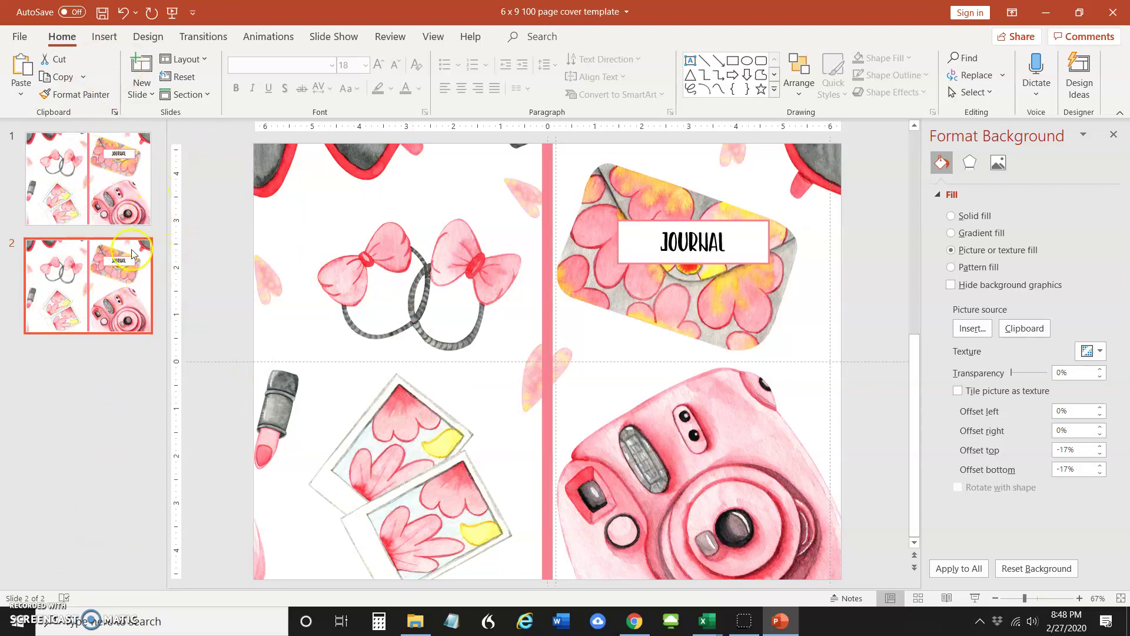
pyautogui.click(547, 242)
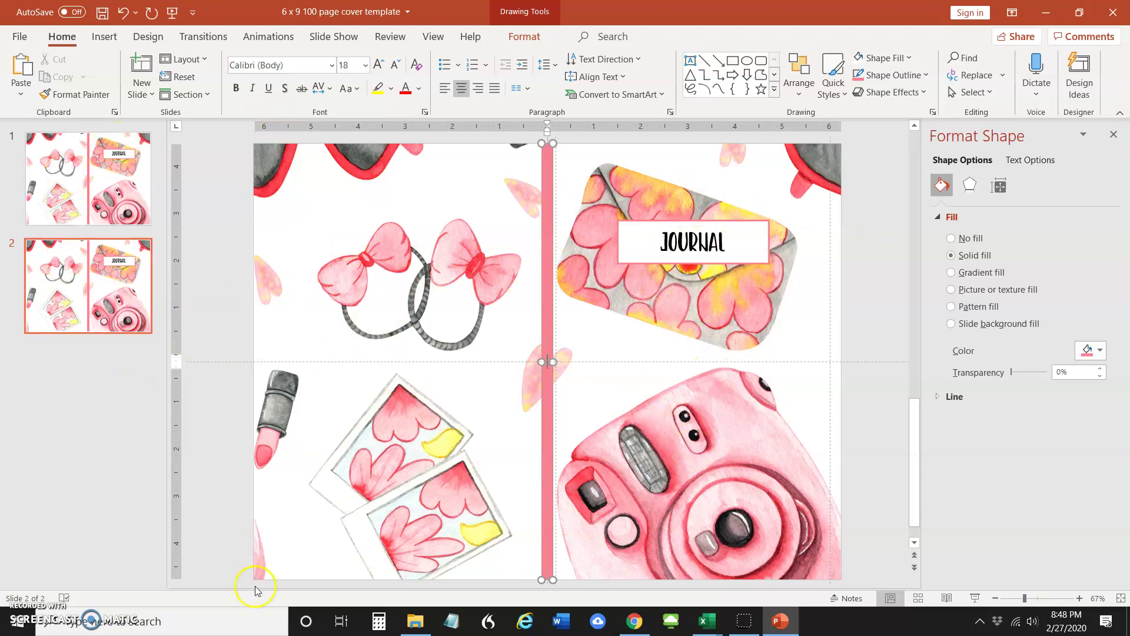
# Begin saving slide 1 as a PDF named 'slide 1'
pyautogui.click(73, 181)
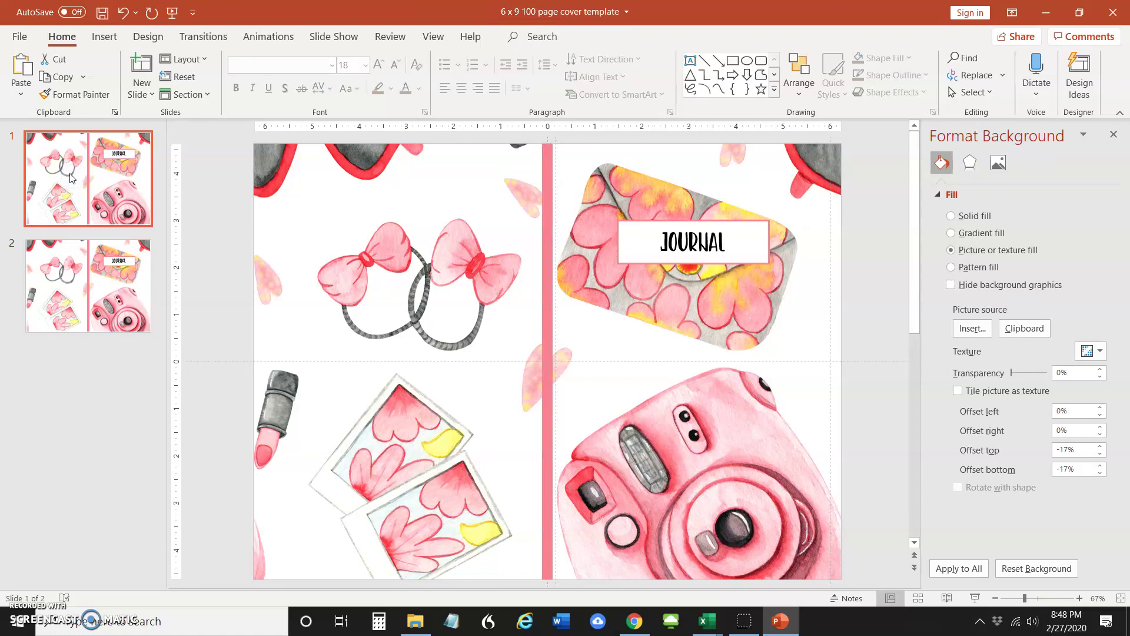
pyautogui.click(19, 36)
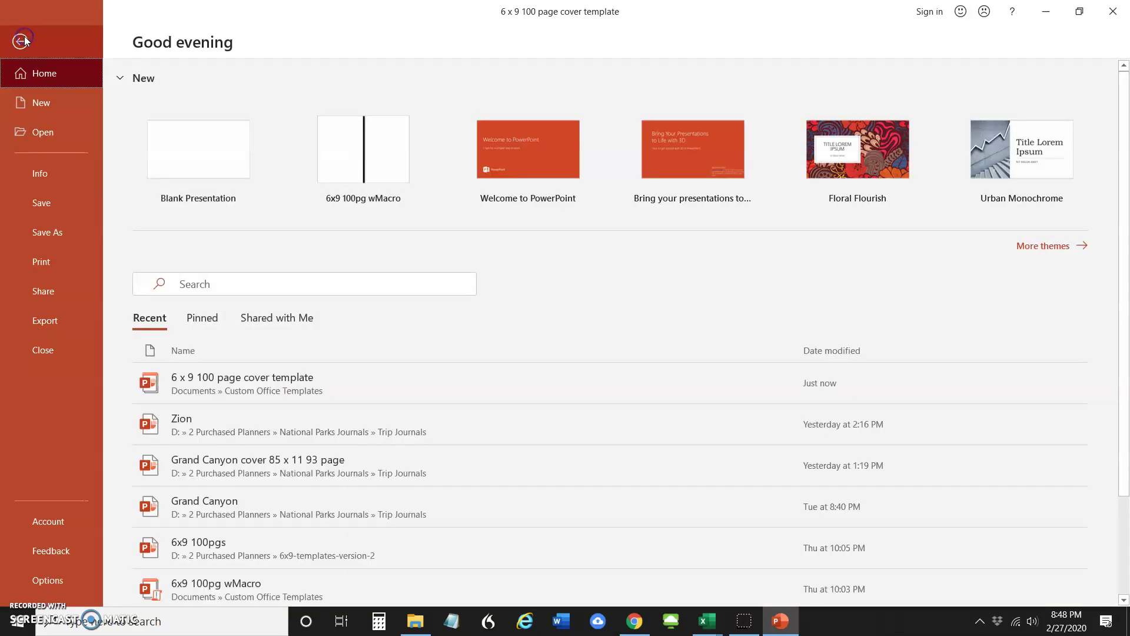
pyautogui.click(55, 231)
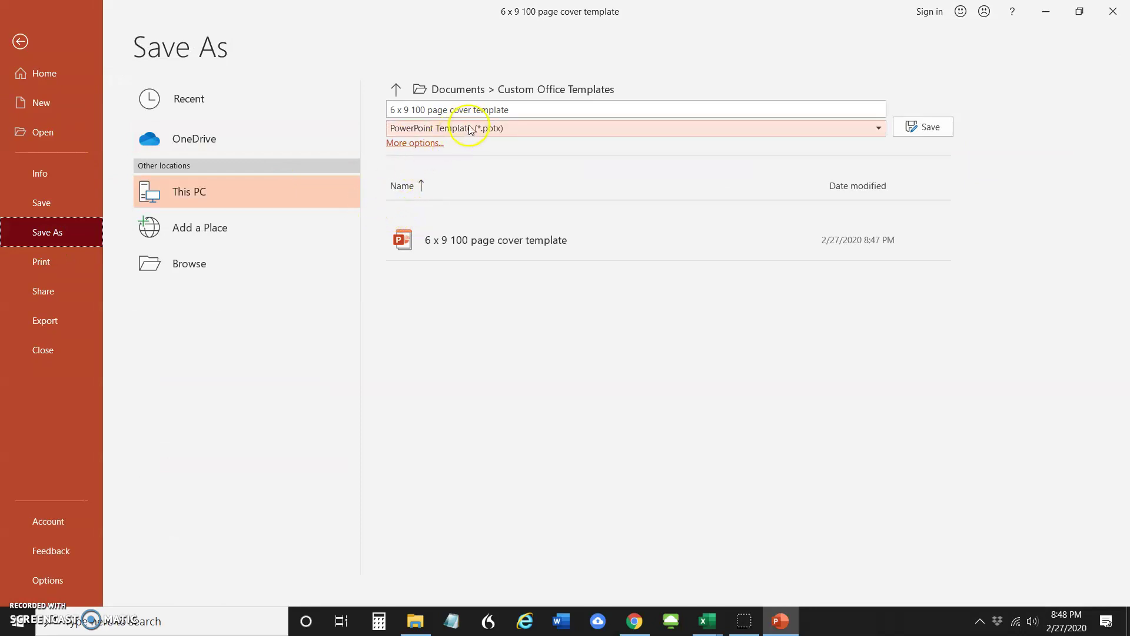
pyautogui.click(830, 131)
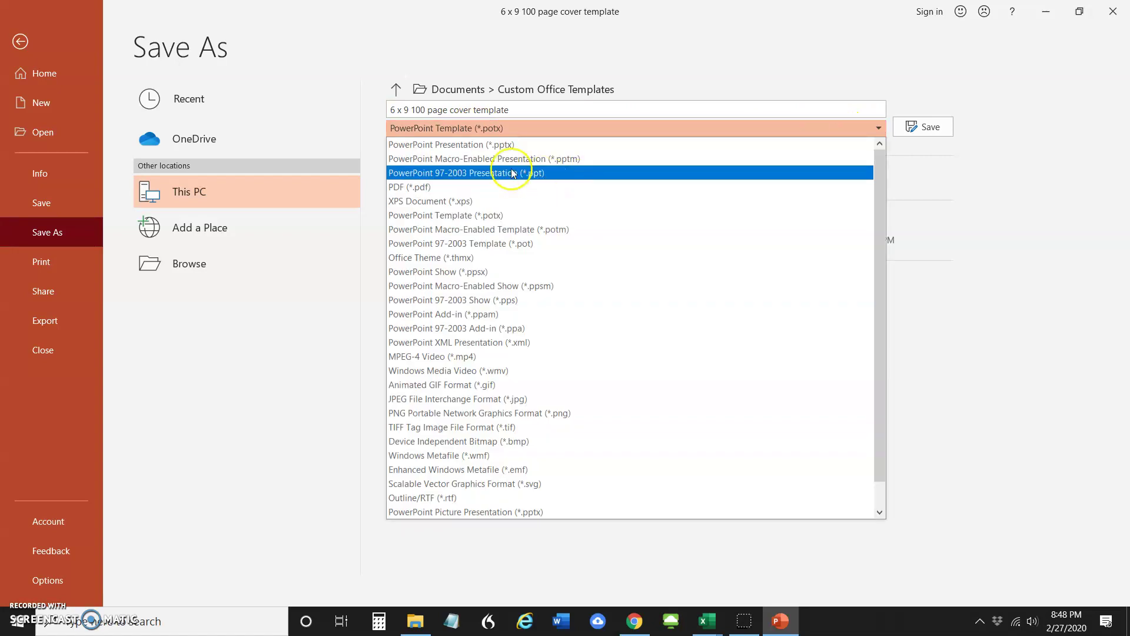
pyautogui.click(458, 188)
pyautogui.click(525, 109)
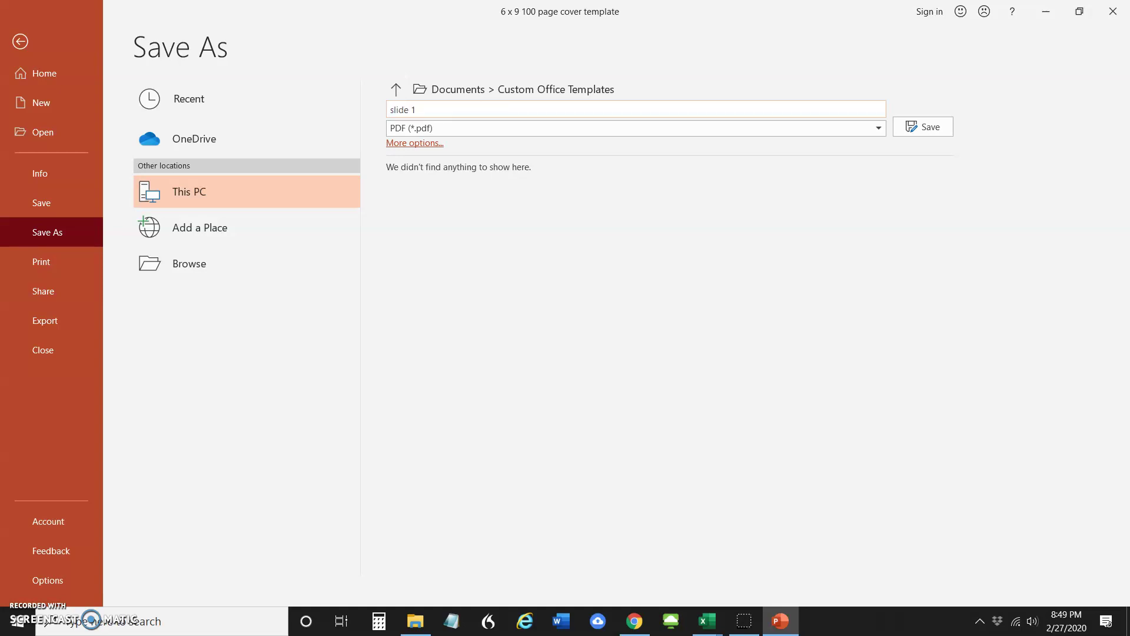
pyautogui.click(421, 143)
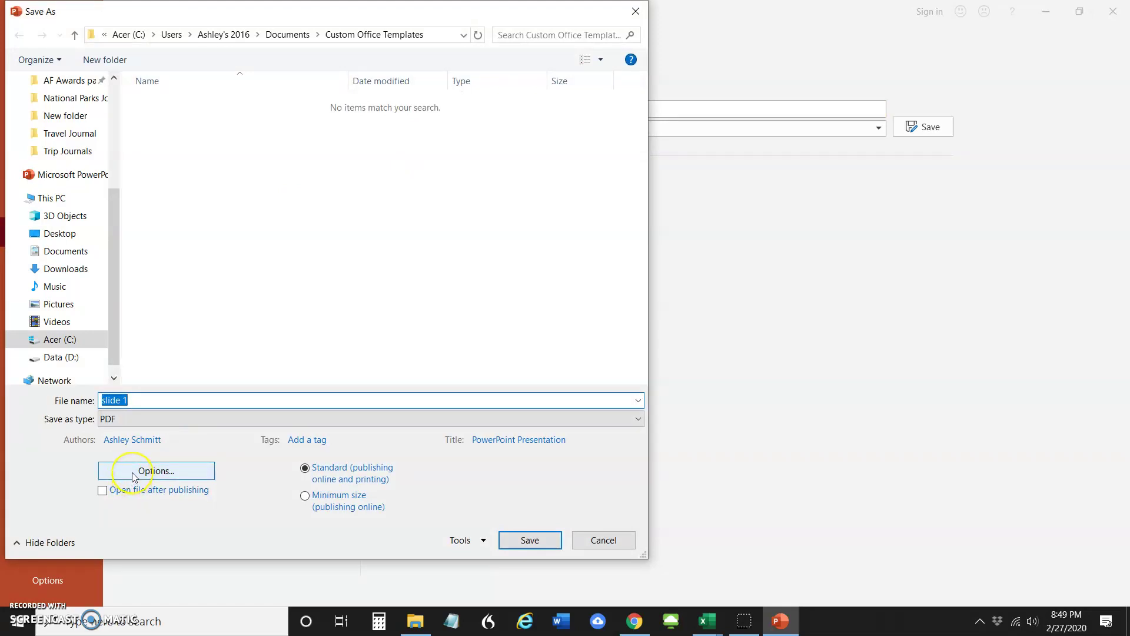
# Export only the current slide as a PDF into Downloads\New folder
pyautogui.click(135, 474)
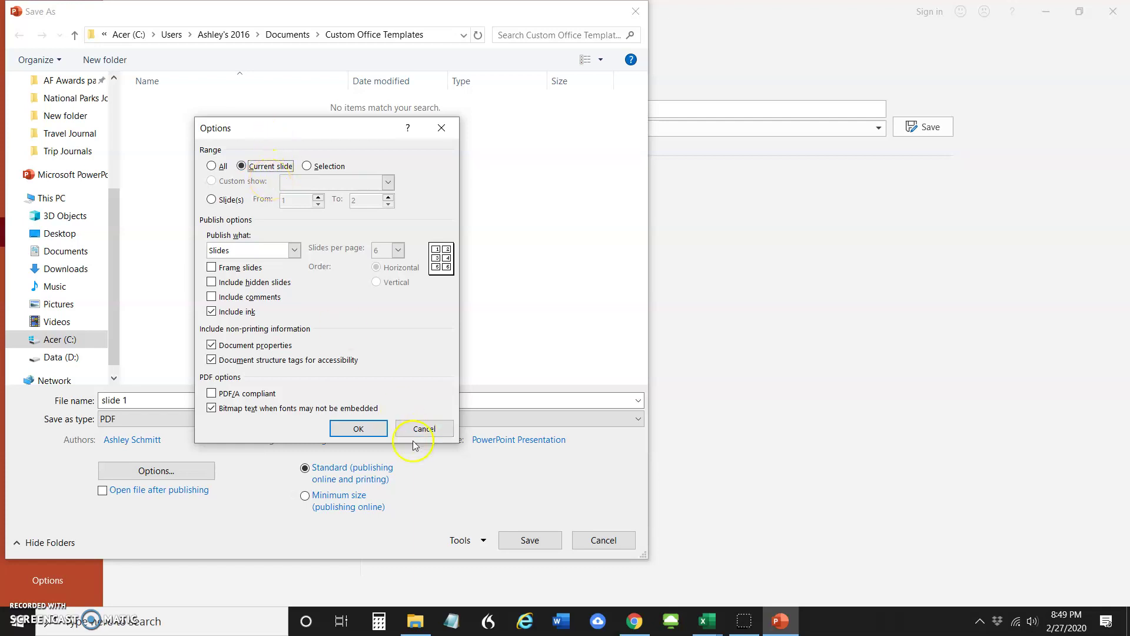
pyautogui.click(360, 429)
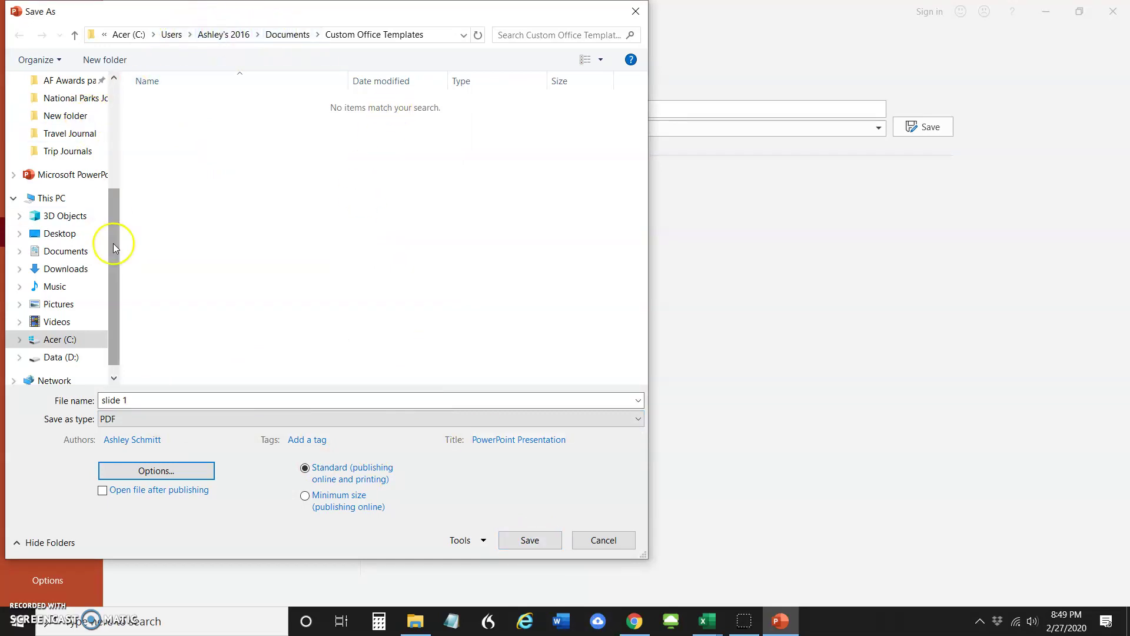
pyautogui.moveTo(113, 243); pyautogui.dragTo(106, 133)
pyautogui.click(70, 127)
pyautogui.click(192, 115)
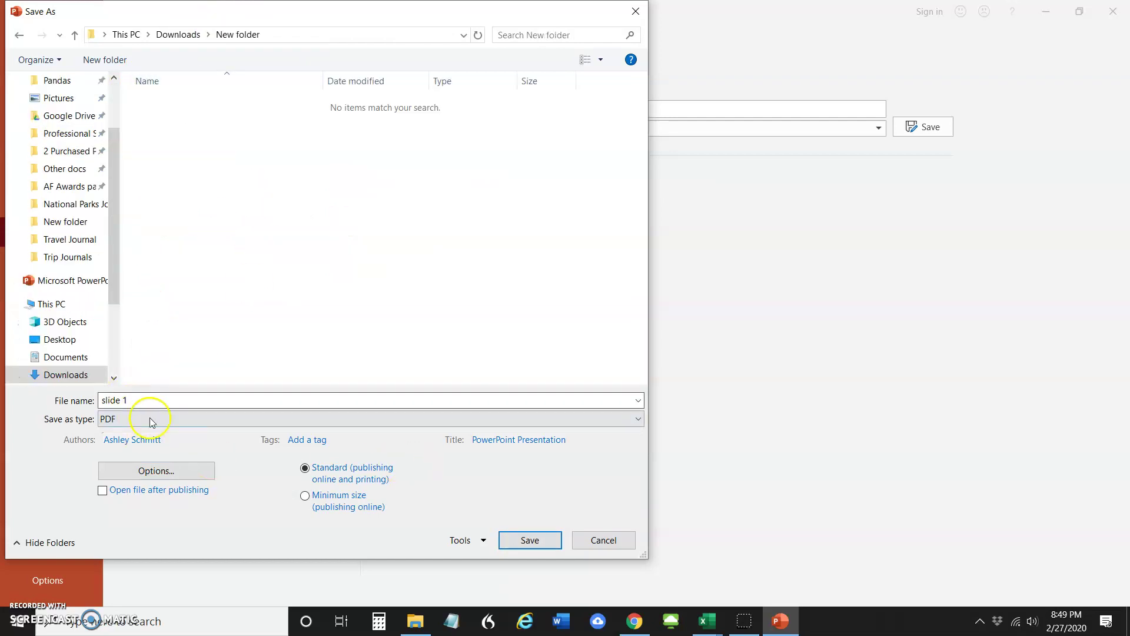
pyautogui.click(530, 540)
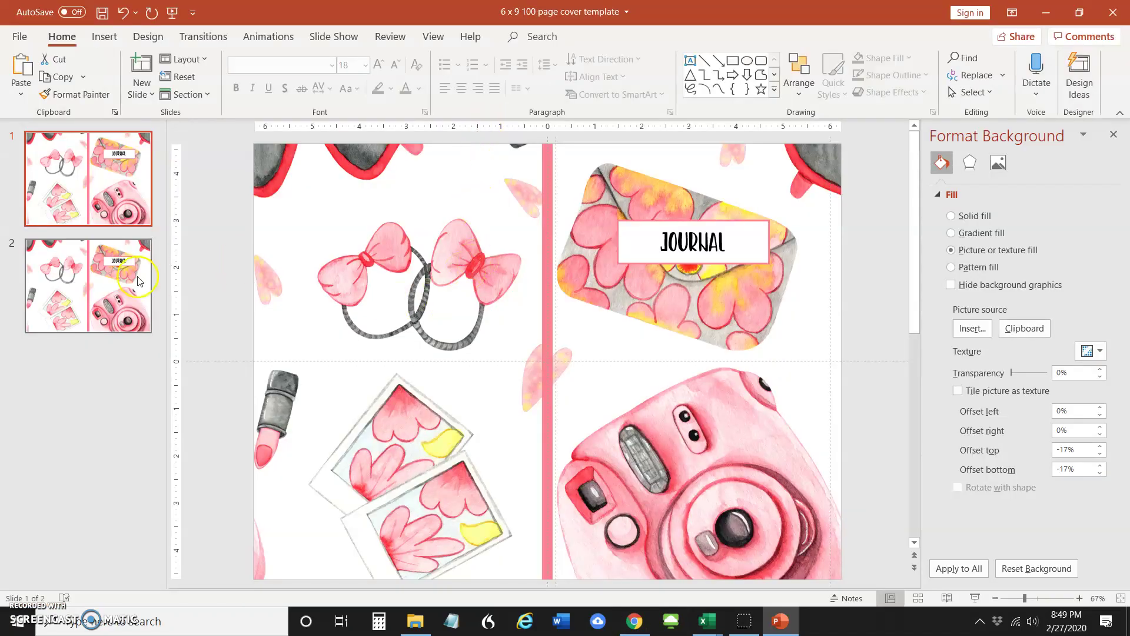
pyautogui.click(126, 282)
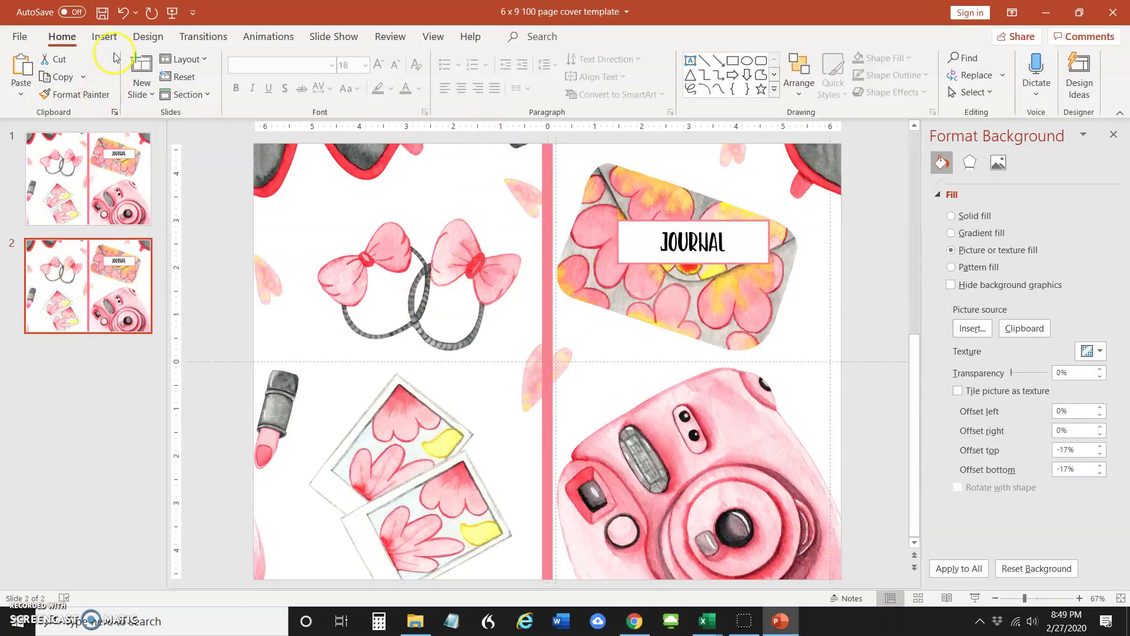
# Set up a PDF export limited to the current slide only
pyautogui.click(19, 37)
pyautogui.click(37, 235)
pyautogui.click(482, 128)
pyautogui.click(415, 192)
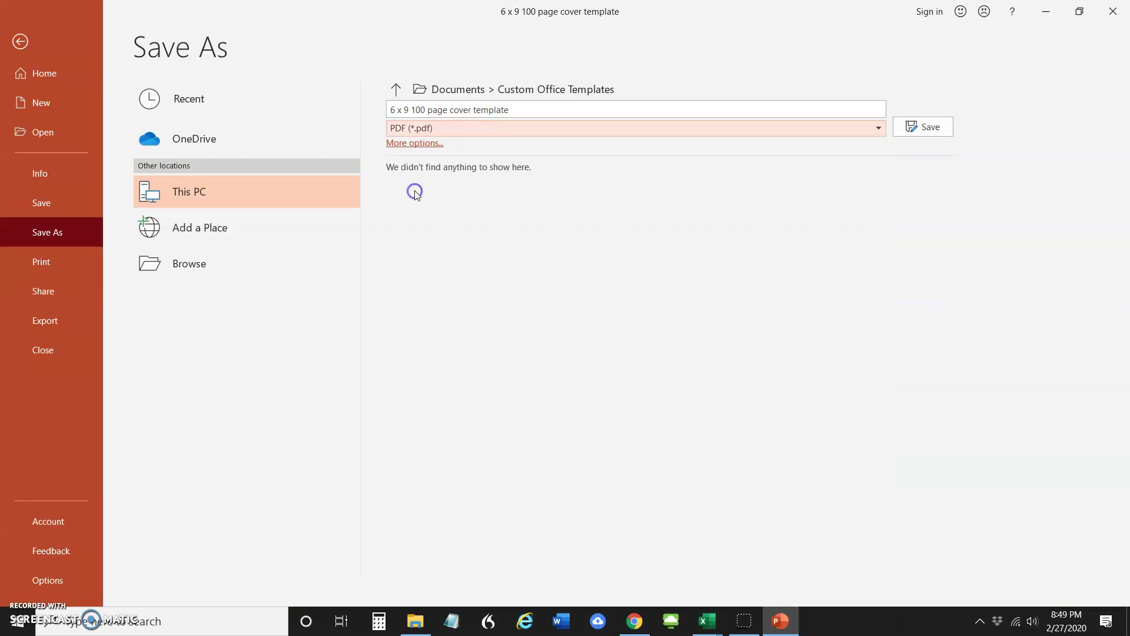
pyautogui.click(407, 143)
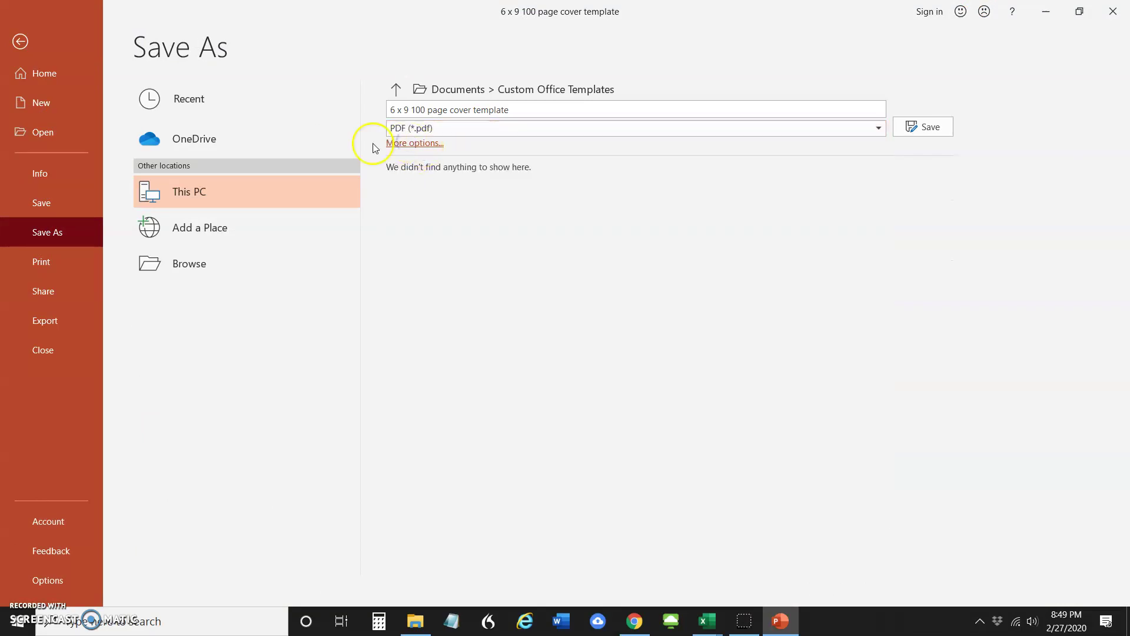
pyautogui.click(157, 468)
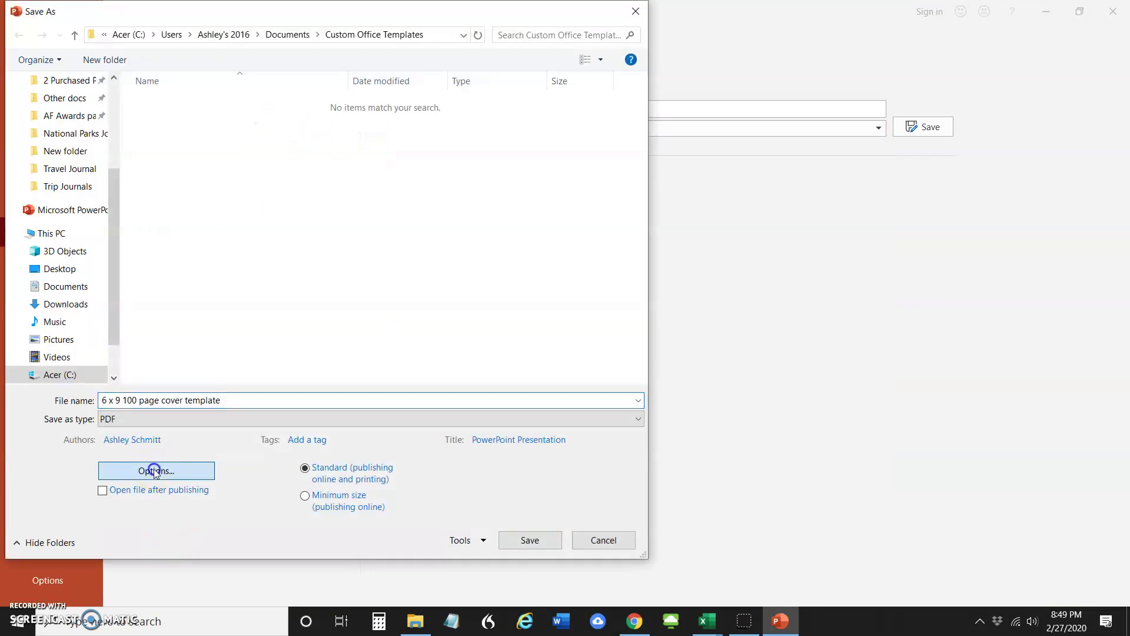
pyautogui.click(274, 171)
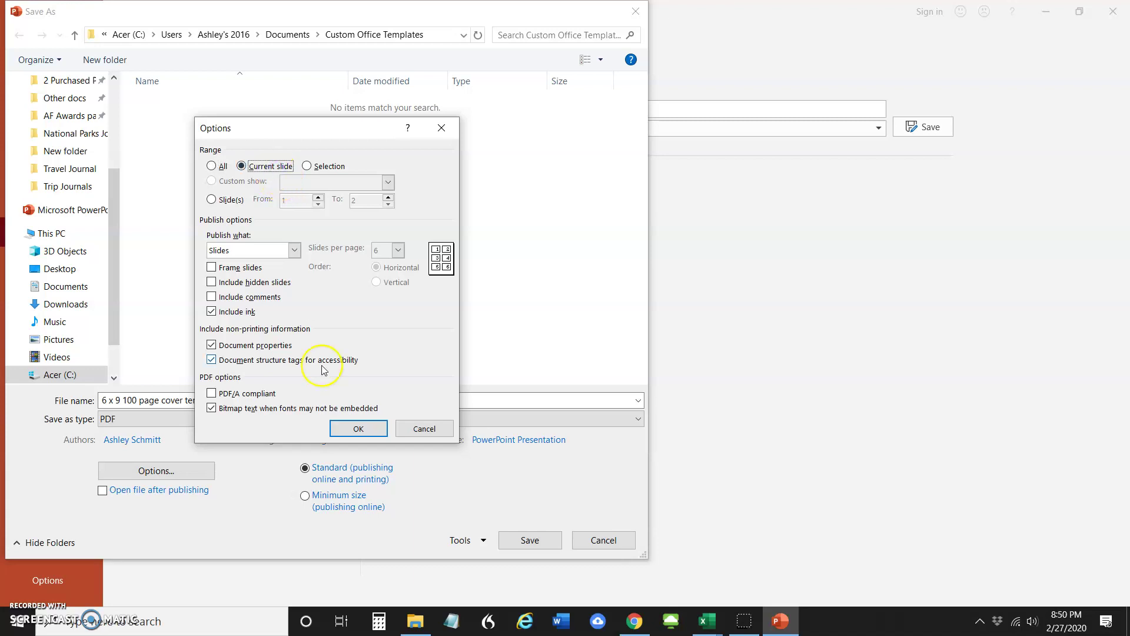
pyautogui.click(360, 428)
# Save the PDF as 'slide 2' in Downloads\New folder
pyautogui.click(222, 400)
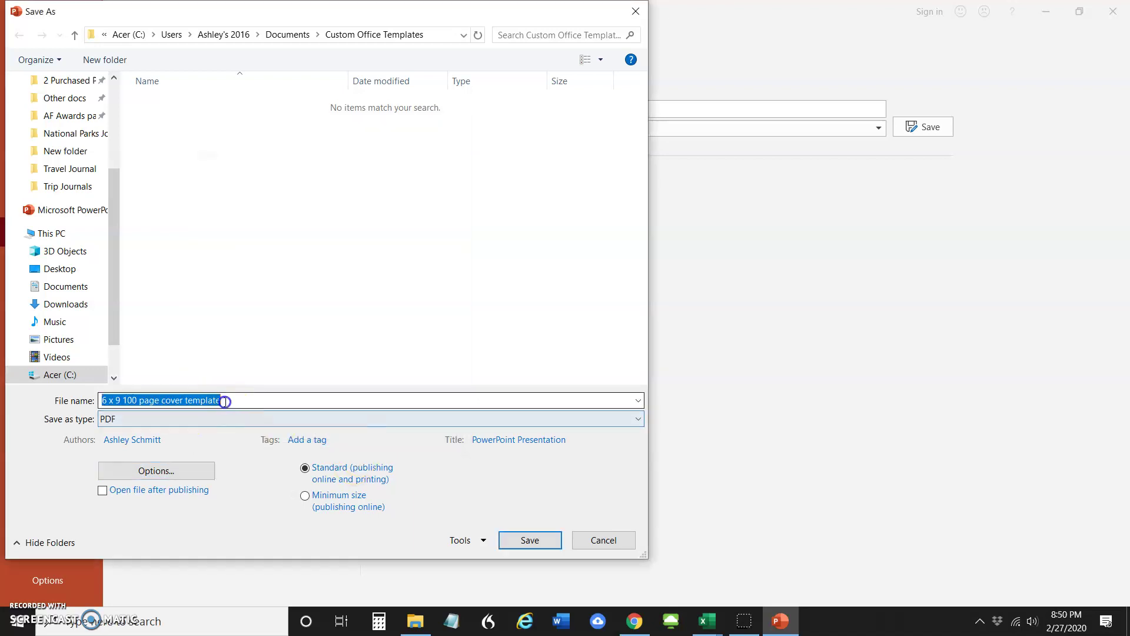
pyautogui.write('slide 2')
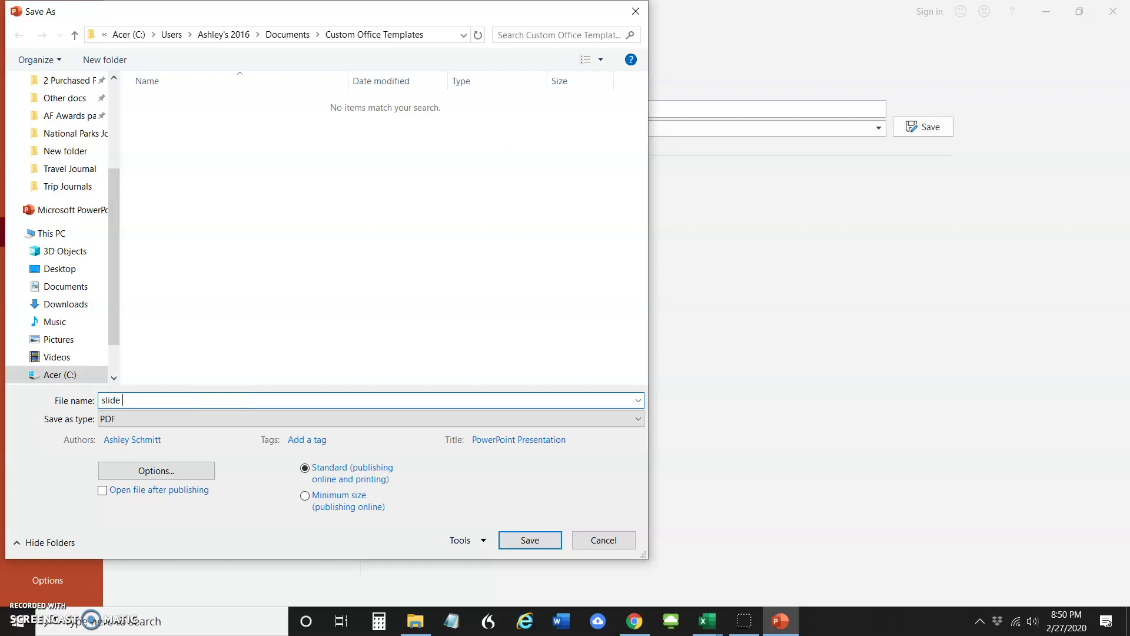
pyautogui.moveTo(109, 233); pyautogui.dragTo(111, 136)
pyautogui.click(91, 126)
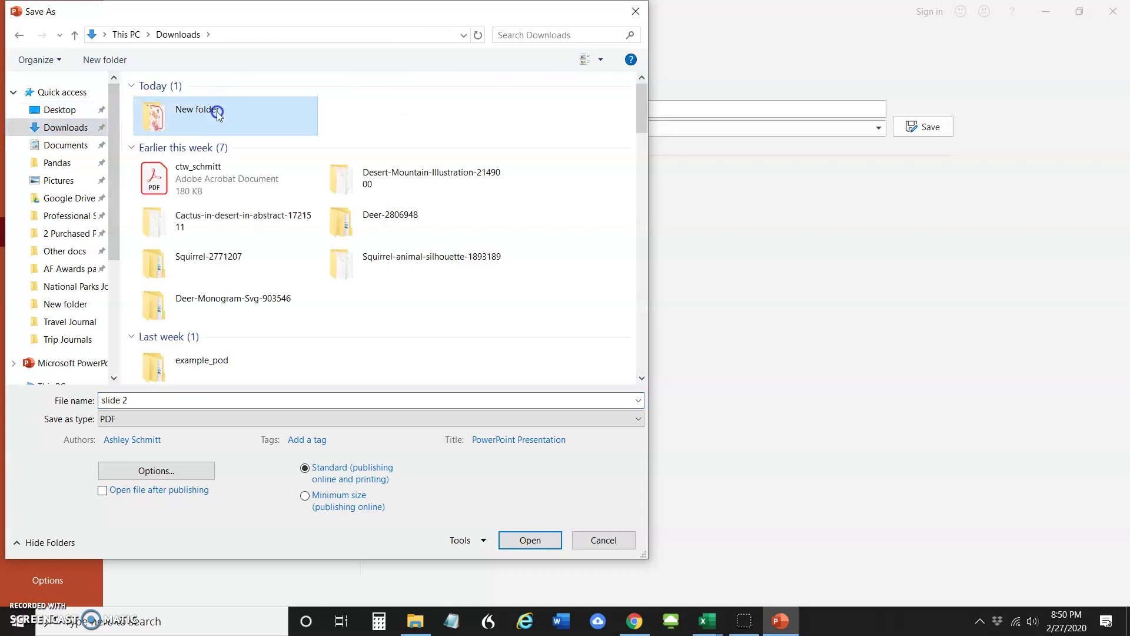
pyautogui.doubleClick(218, 111)
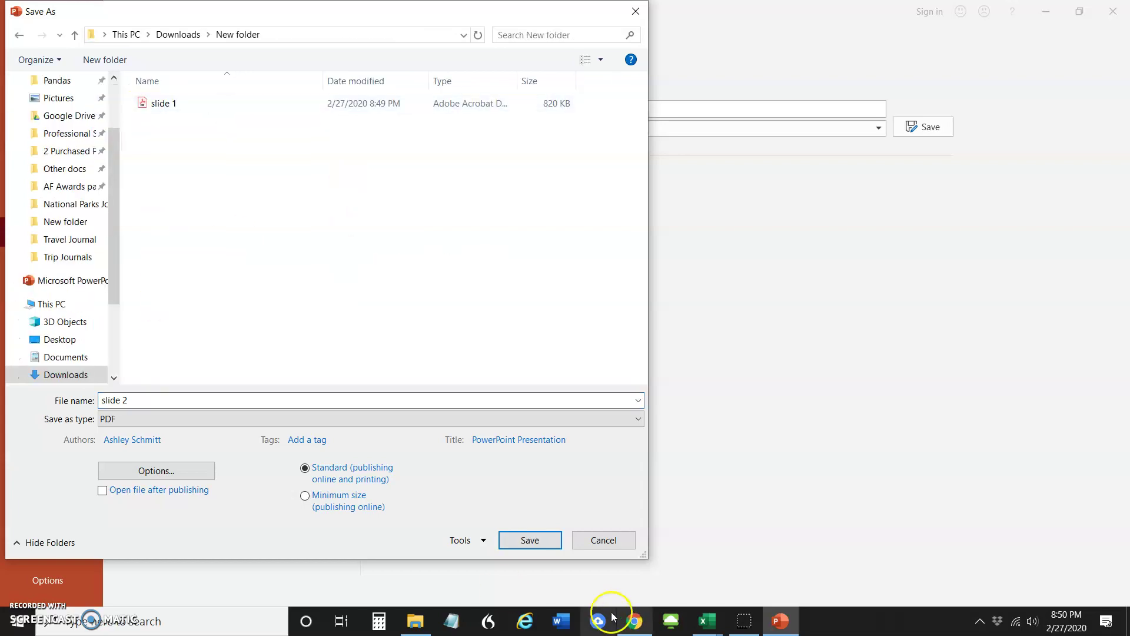
pyautogui.click(533, 540)
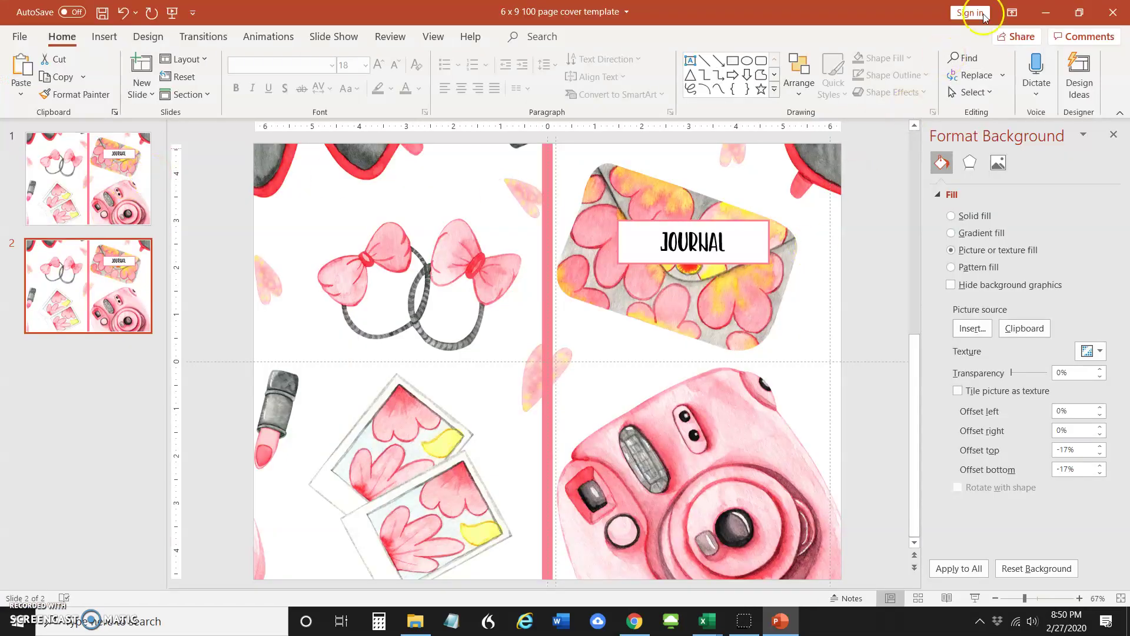
# Check the exported slide 1 PDF from Downloads' New folder in the viewer, then close the viewer
pyautogui.click(415, 621)
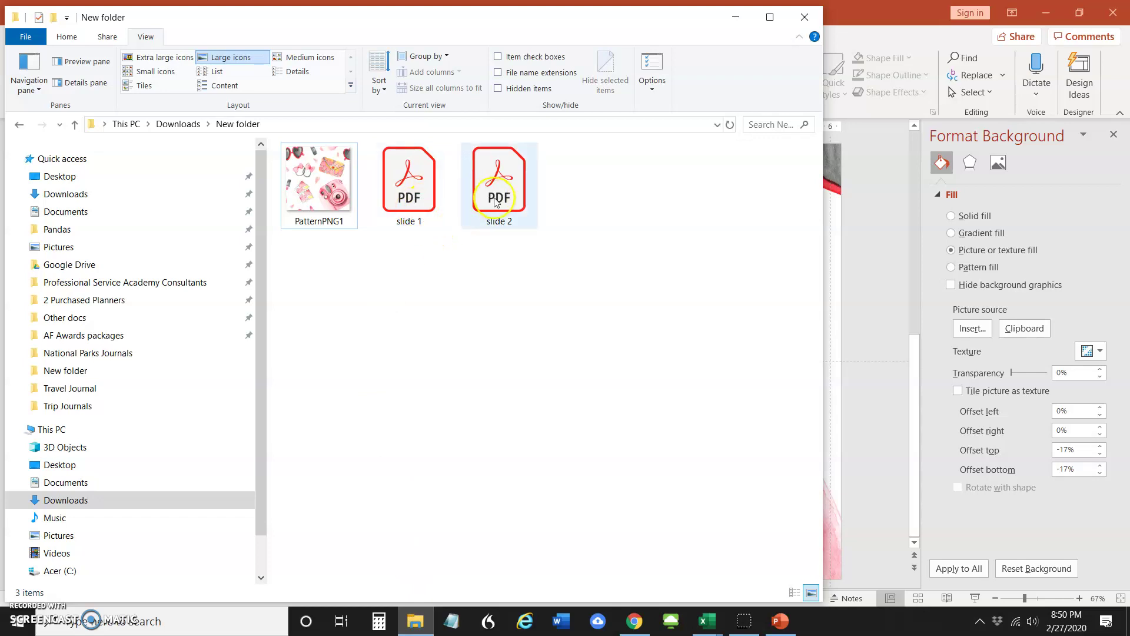
pyautogui.click(411, 195)
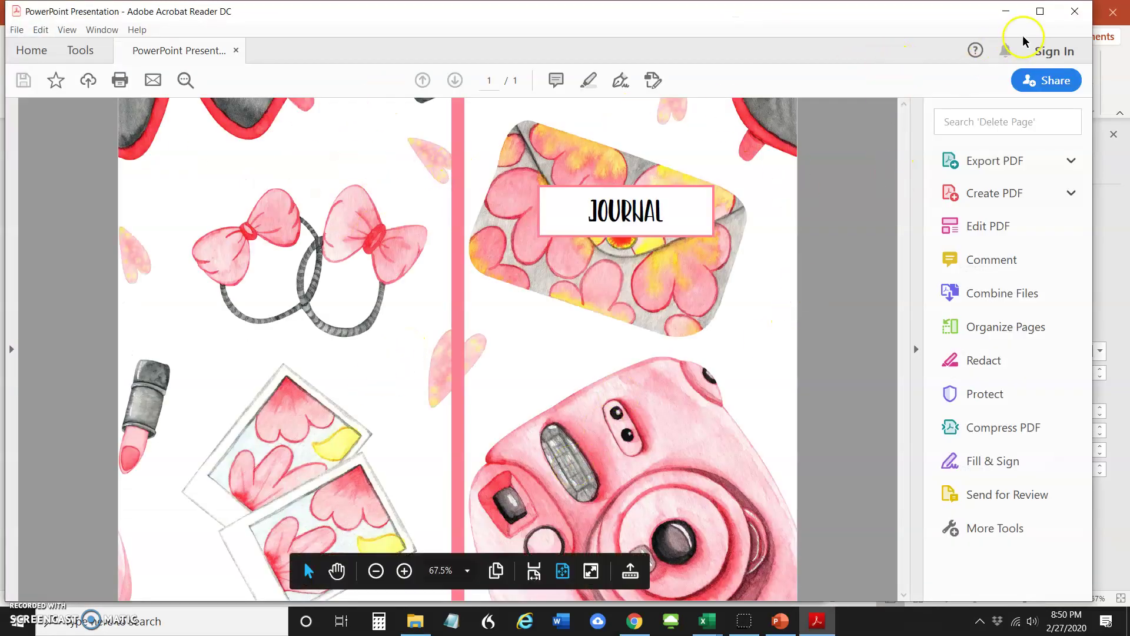
pyautogui.click(1075, 10)
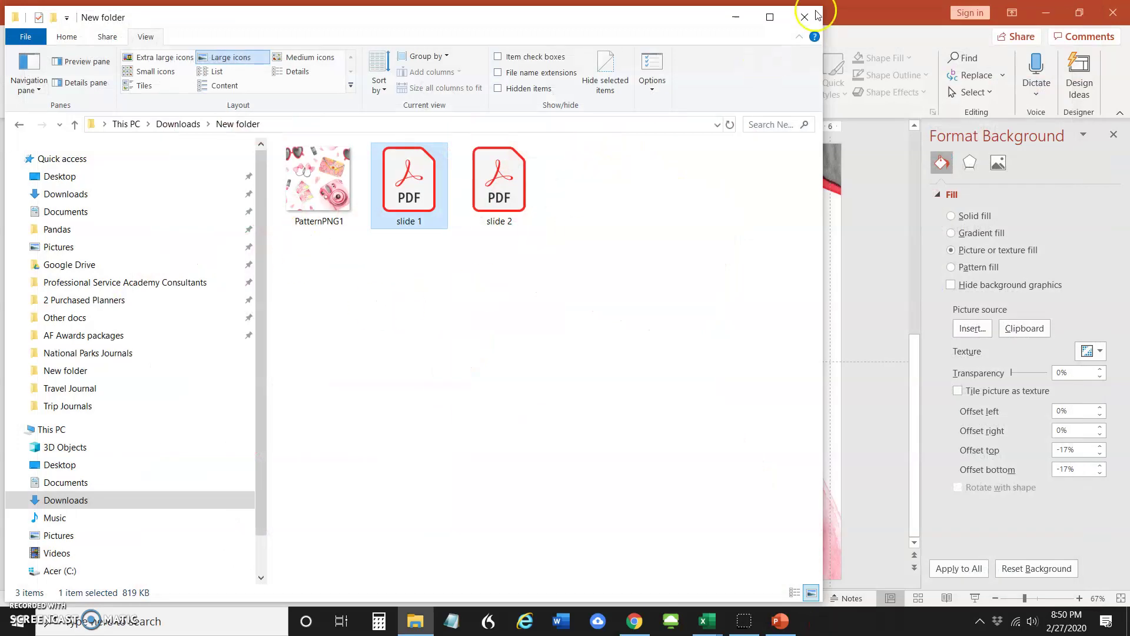
# Close File Explorer to return to the two-slide journal cover in PowerPoint
pyautogui.click(805, 16)
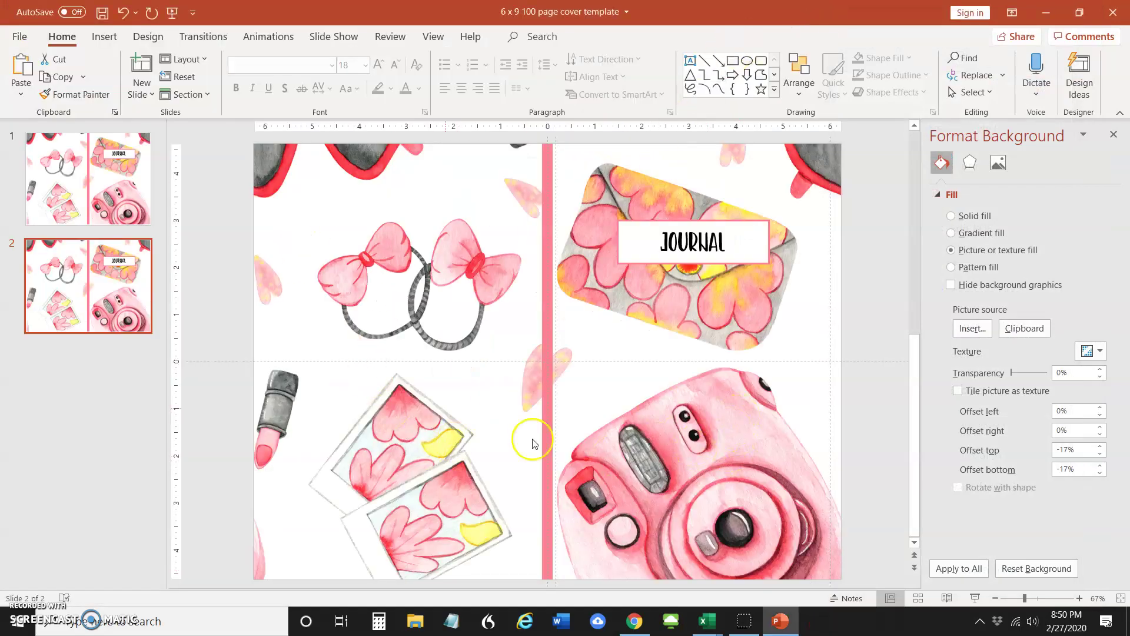